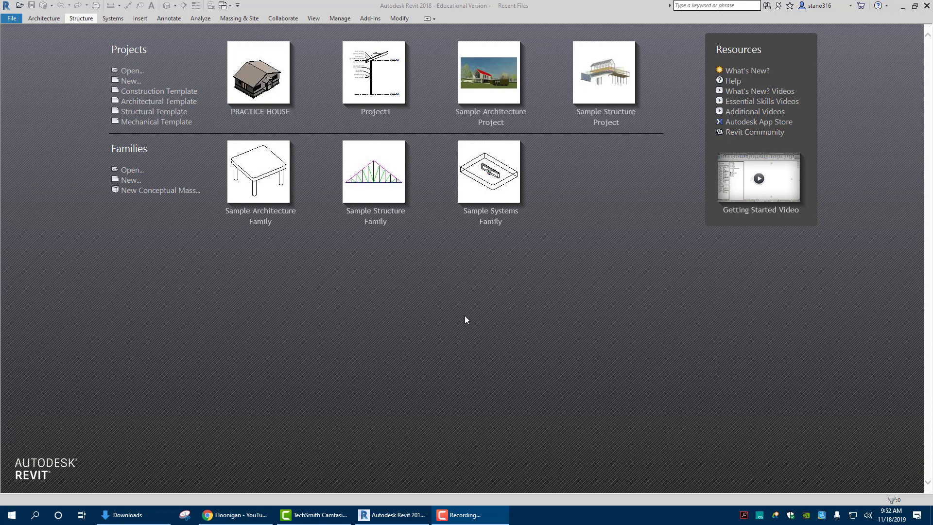
Create a new project based on the Architectural Template.
left_click(126, 82)
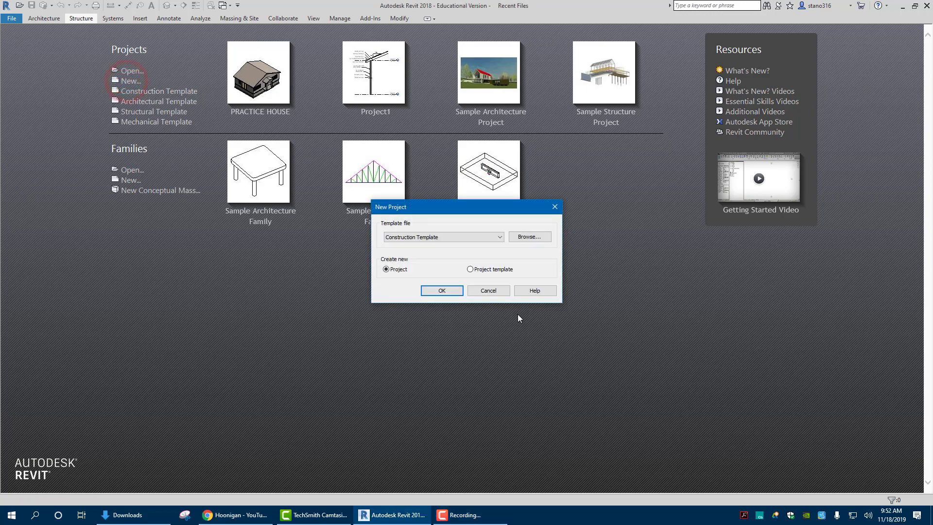
left_click(501, 237)
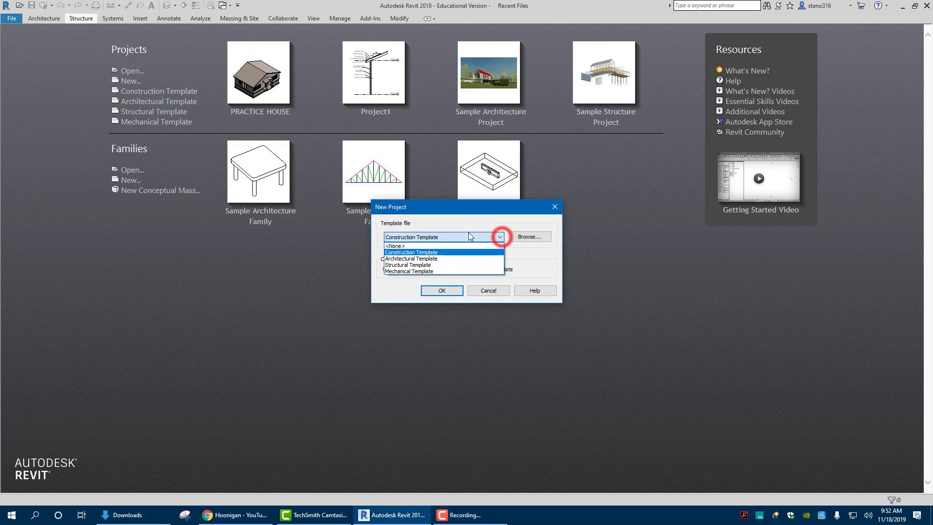
left_click(399, 260)
left_click(435, 290)
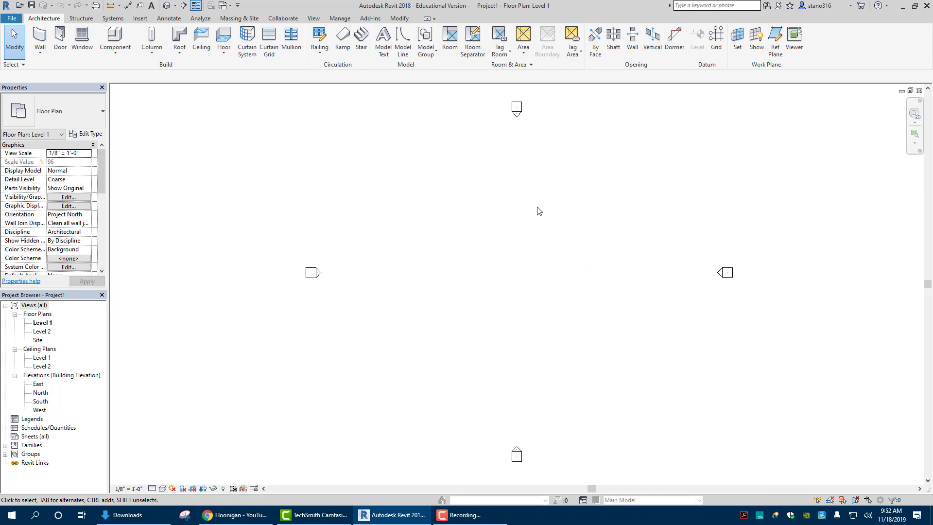
Start an image import and browse to the Downloads folder on the H: network drive.
middle_click_drag(559, 223, 517, 226)
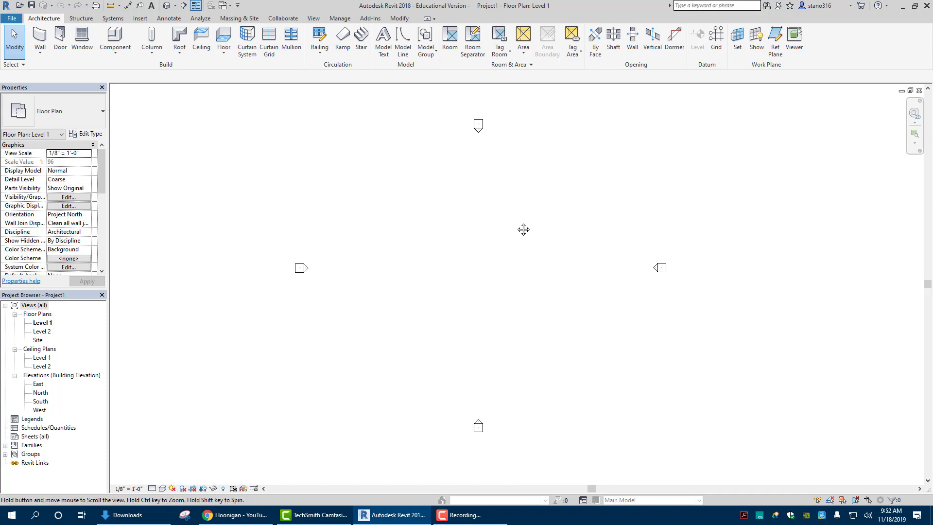
left_click(135, 19)
left_click(296, 44)
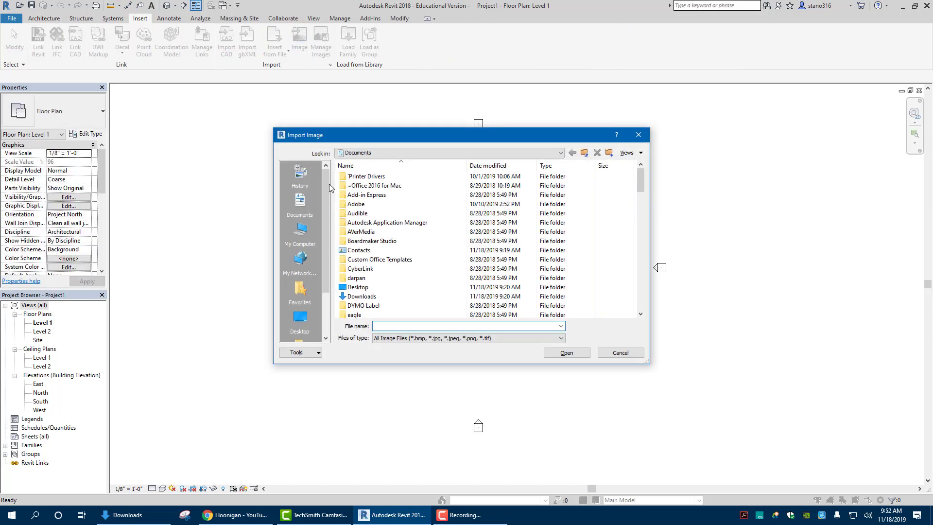
scroll(316, 280, "down", 2)
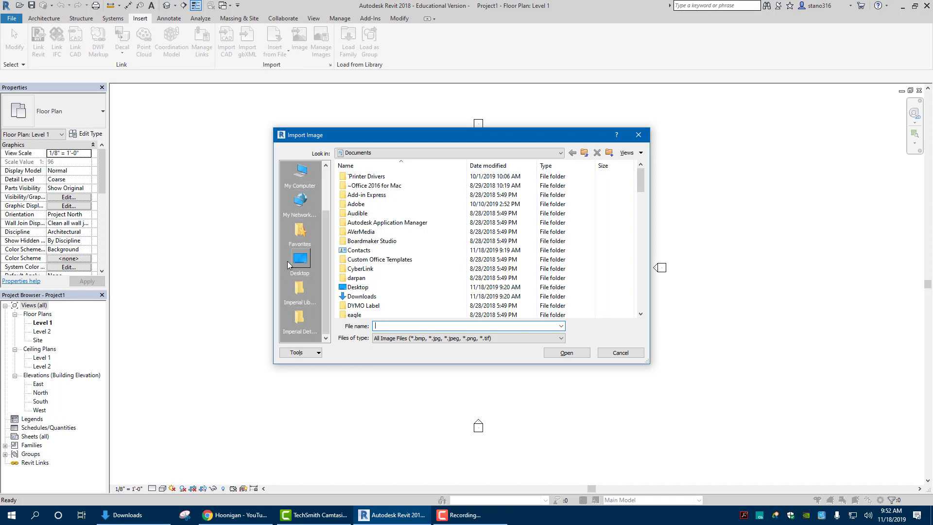
scroll(298, 258, "up", 2)
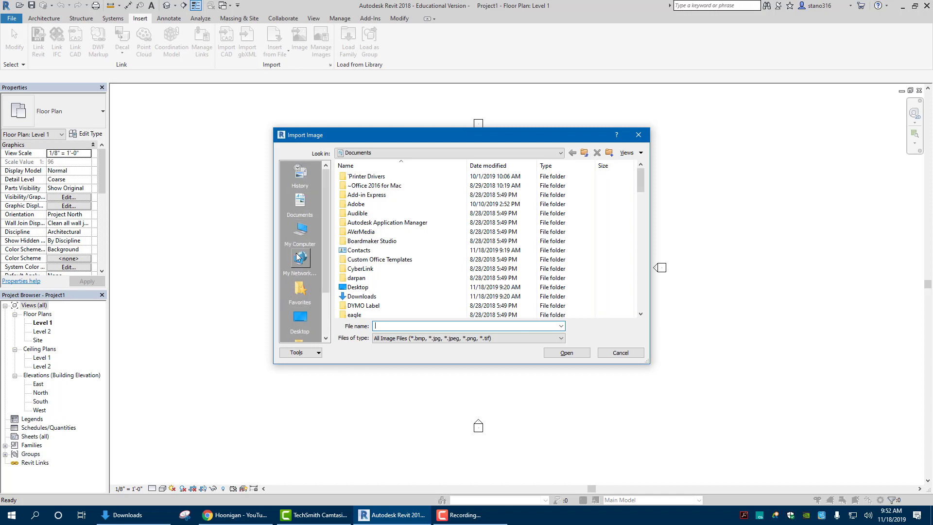
left_click(585, 153)
left_click(585, 152)
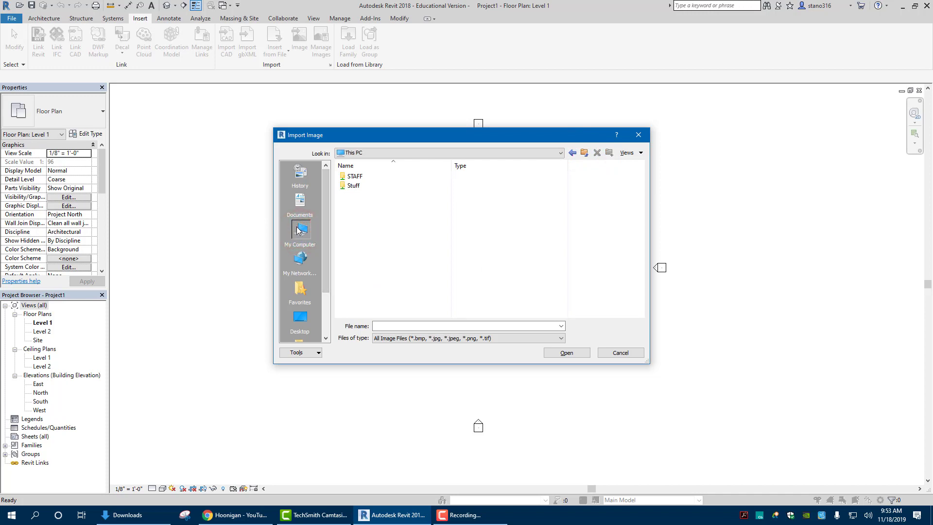
left_click(299, 261)
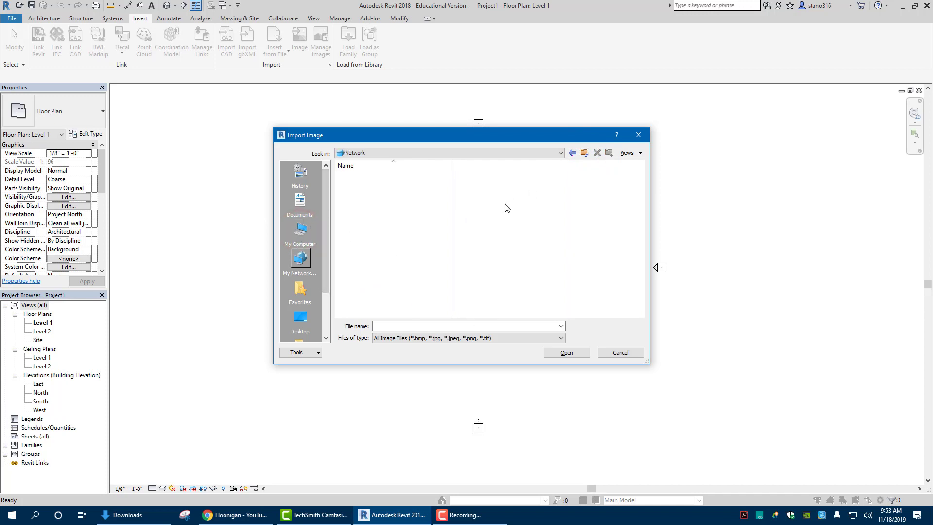
left_click(559, 153)
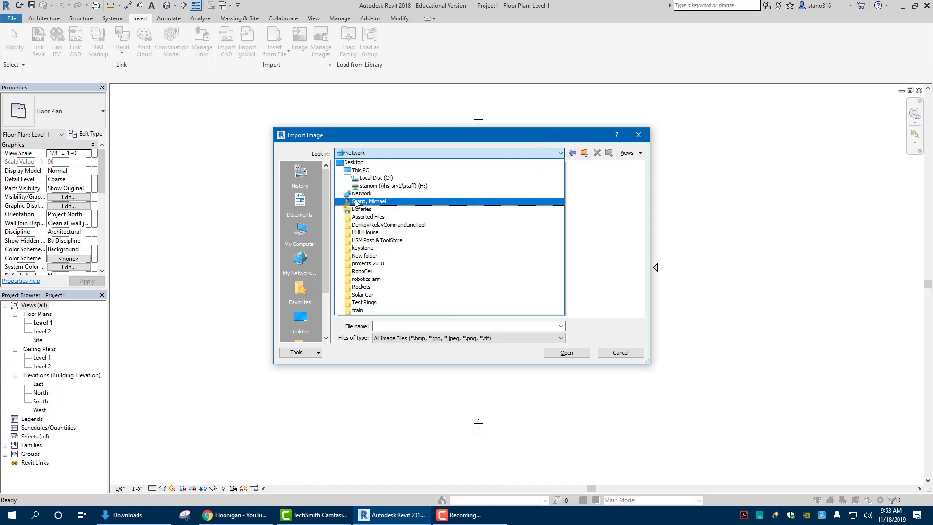
left_click(378, 186)
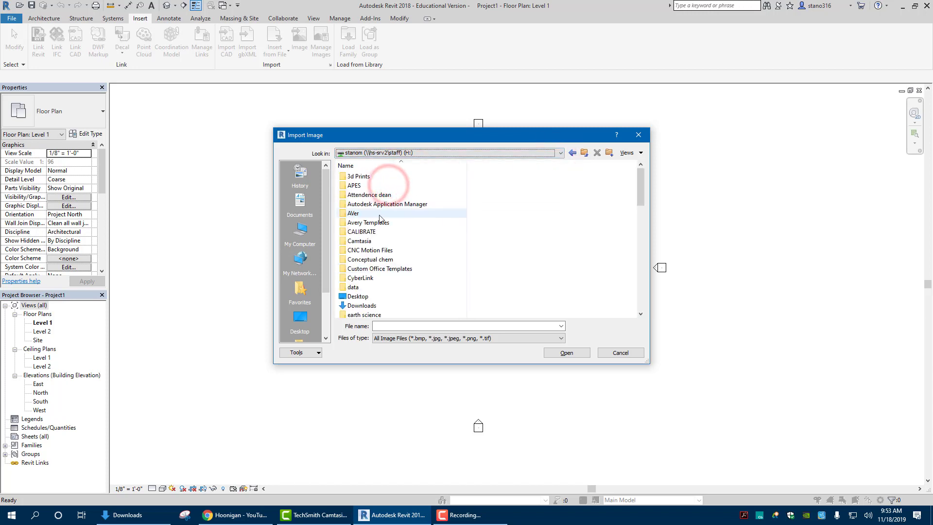
scroll(362, 248, "down", 2)
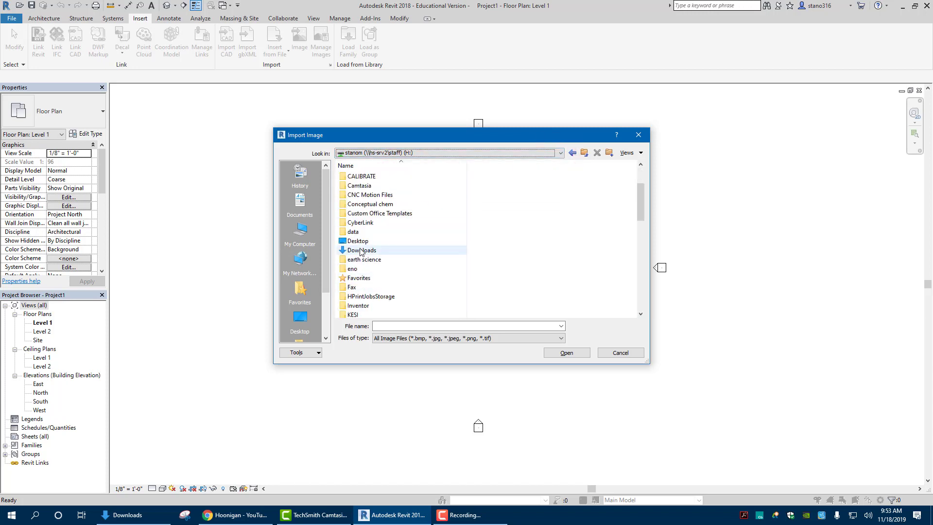
left_click(360, 250)
double_click(437, 250)
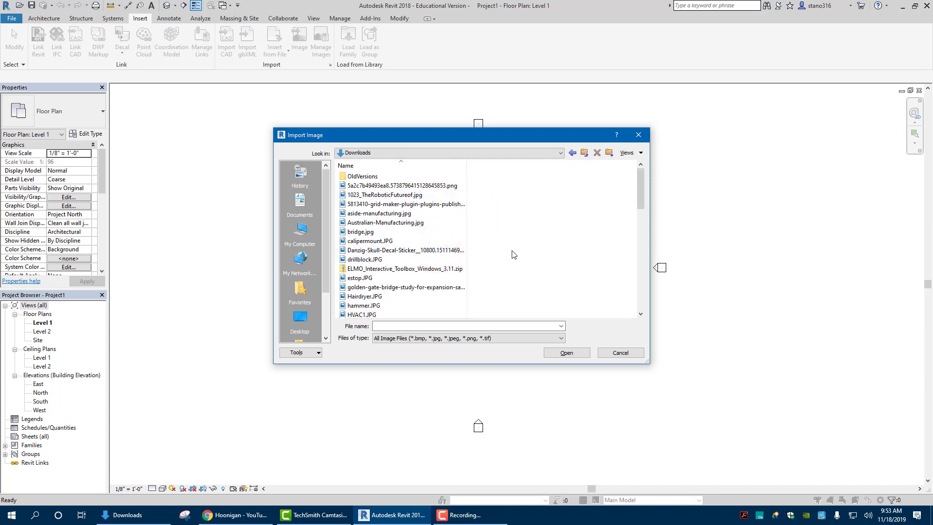
Find IMG_0090.JPG in the Downloads folder and open it for placement.
scroll(567, 200, "down", 10)
scroll(566, 200, "up", 3)
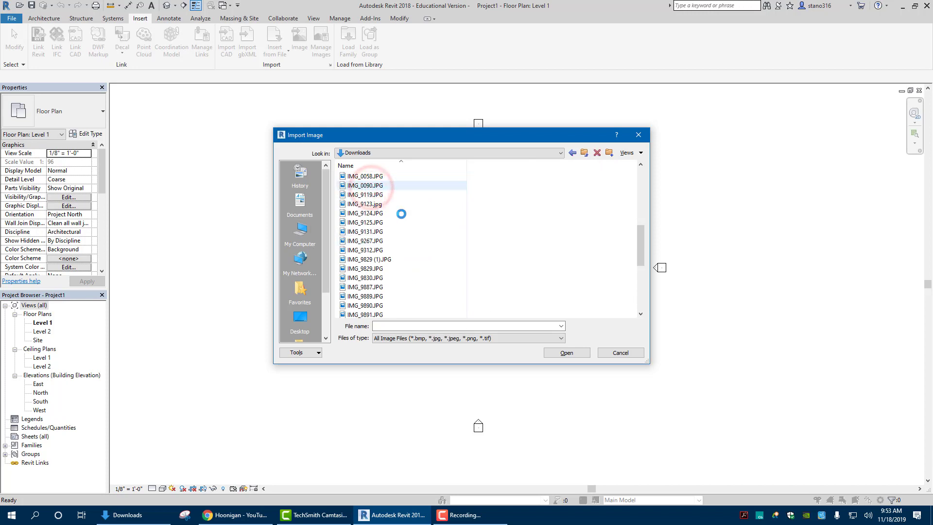
left_click(565, 353)
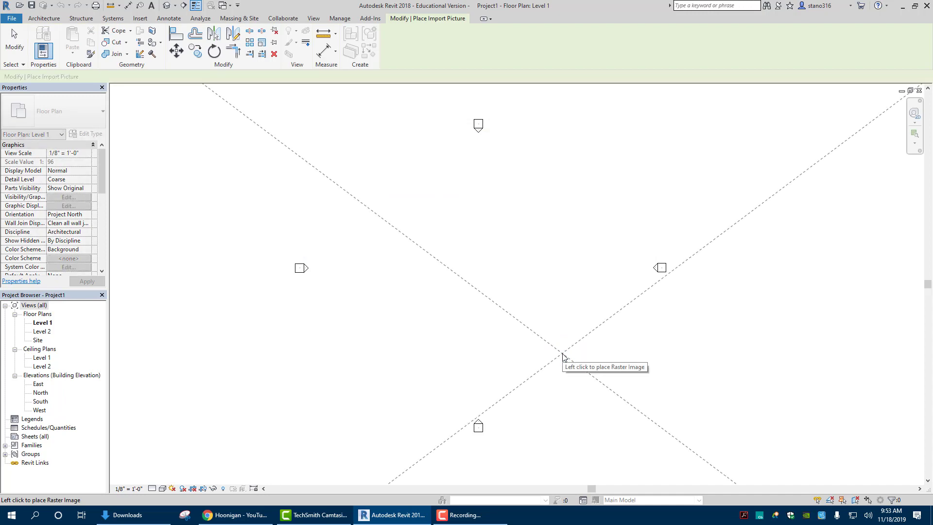
Place the sketch image in the Level 1 plan, centered among the four elevation markers, and deselect it.
scroll(477, 321, "up", 3)
scroll(481, 312, "down", 7)
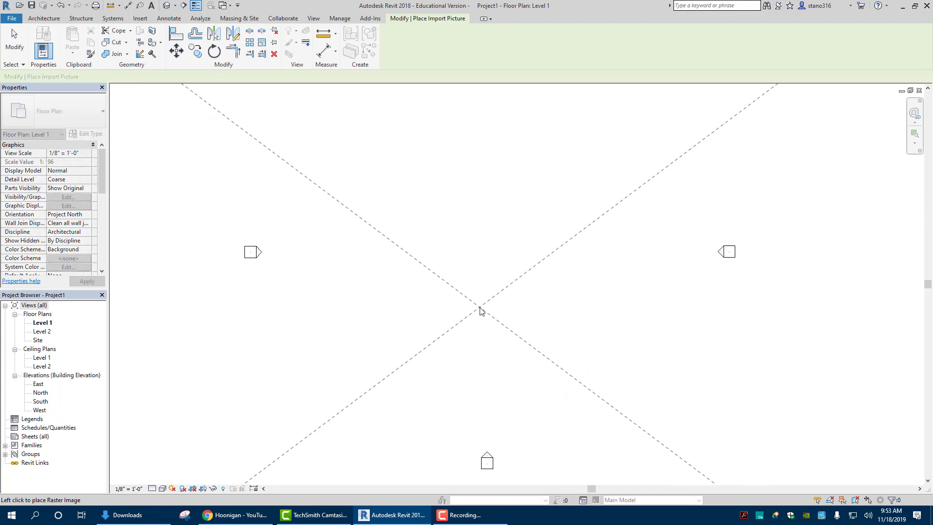
scroll(479, 307, "down", 3)
scroll(480, 302, "up", 2)
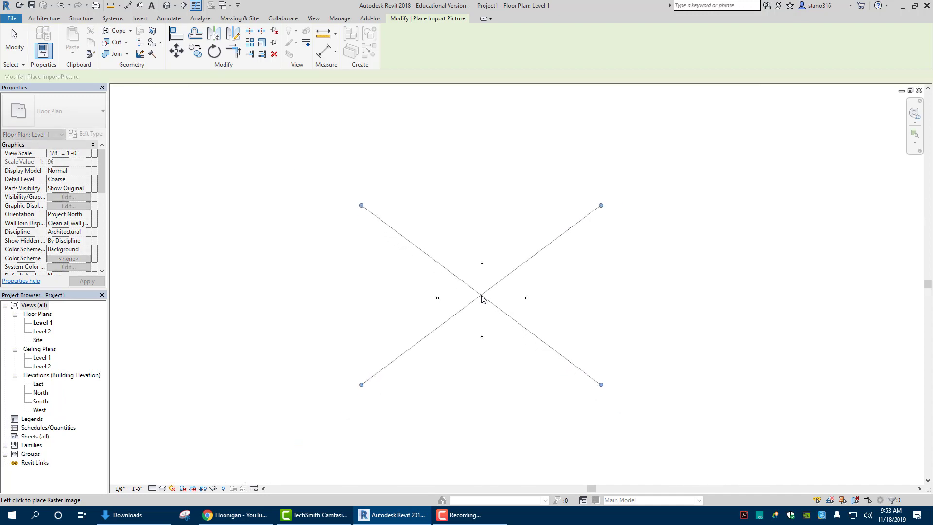
left_click(480, 295)
right_click(306, 337)
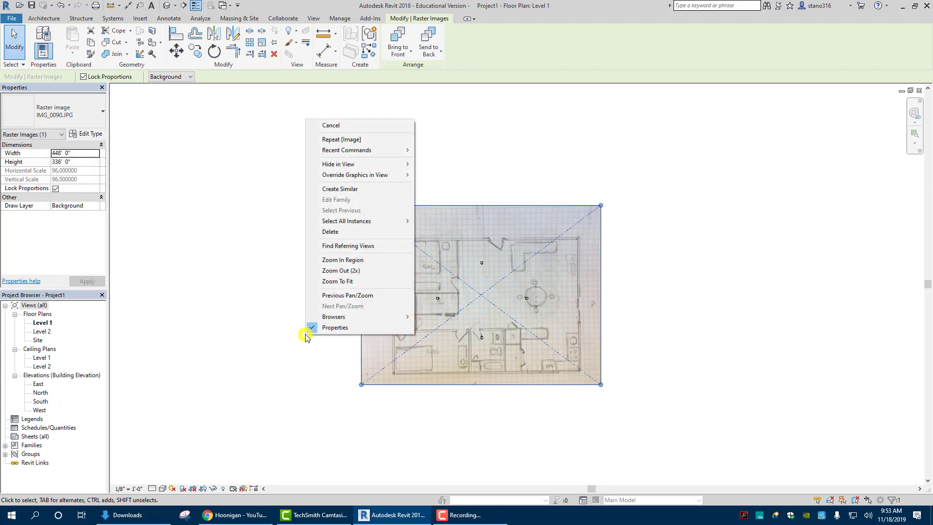
left_click(229, 330)
scroll(325, 317, "up", 1)
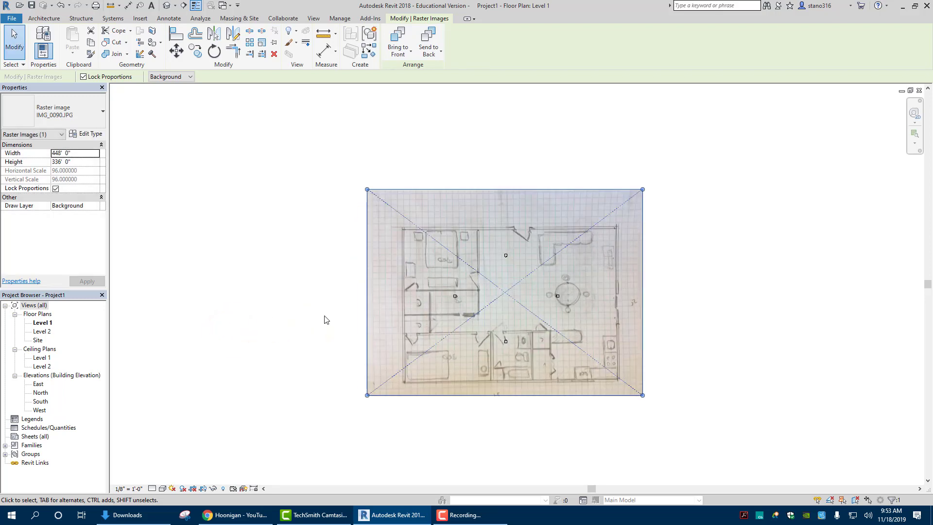
left_click(324, 316)
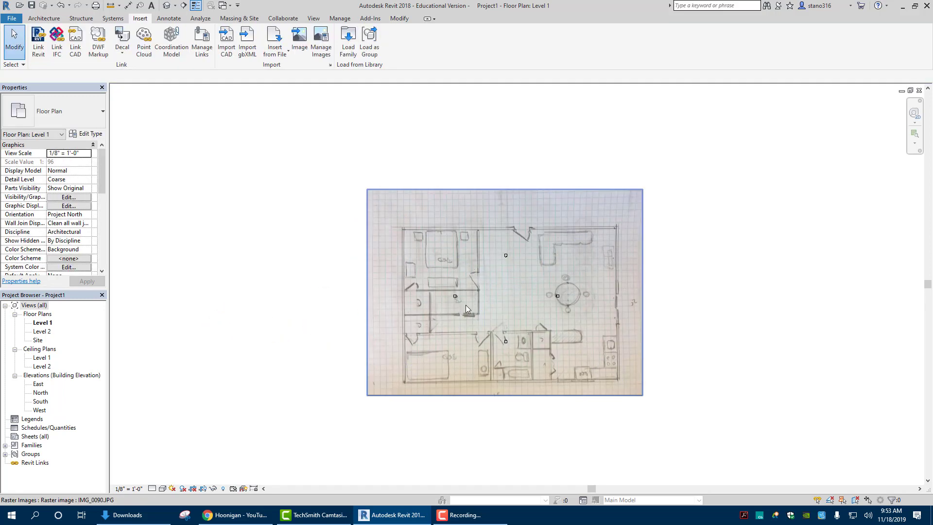
Rotate the imported floor plan sketch 180° about its center and deselect it.
scroll(501, 308, "down", 3)
scroll(501, 309, "up", 4)
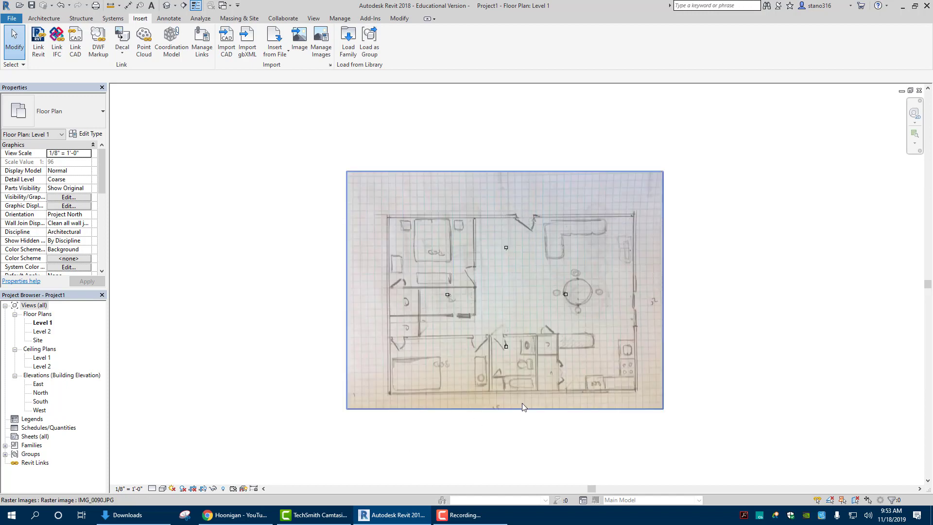
scroll(386, 301, "up", 1)
scroll(389, 299, "down", 4)
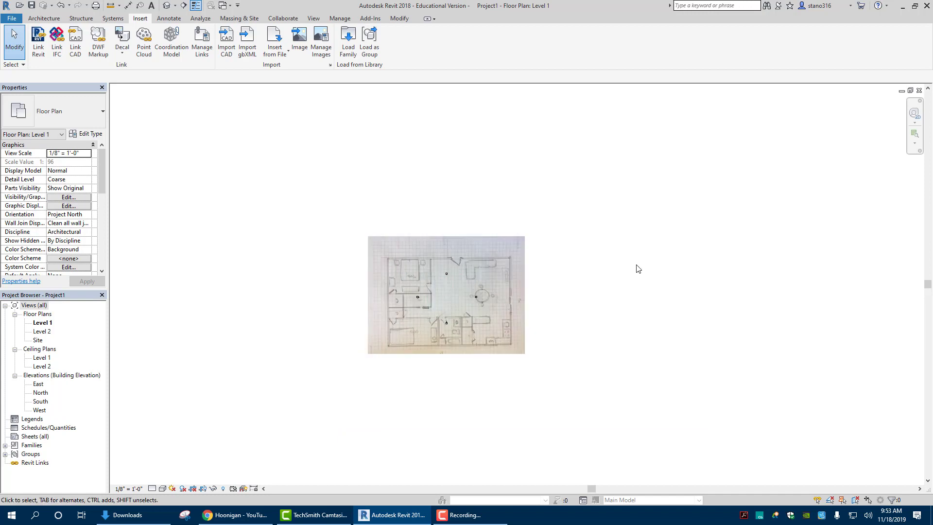
scroll(418, 326, "up", 5)
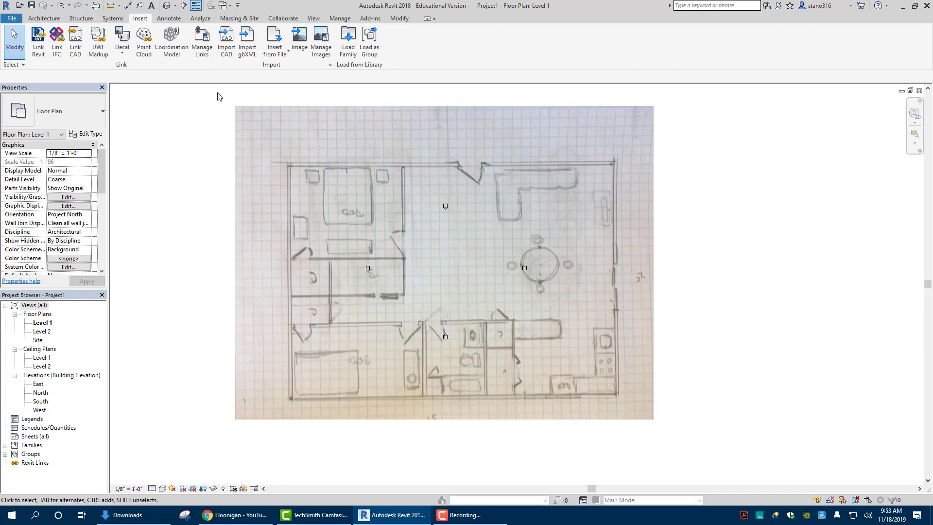
left_click(44, 18)
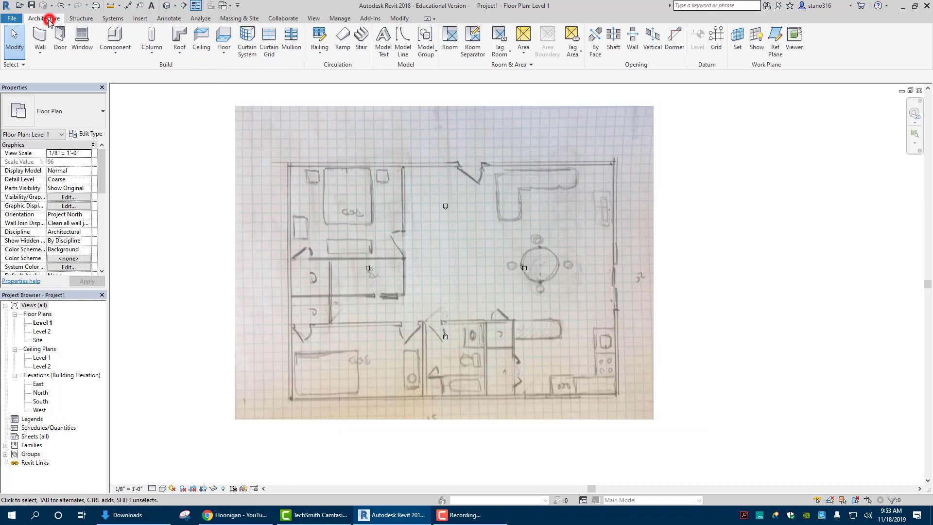
left_click(261, 156)
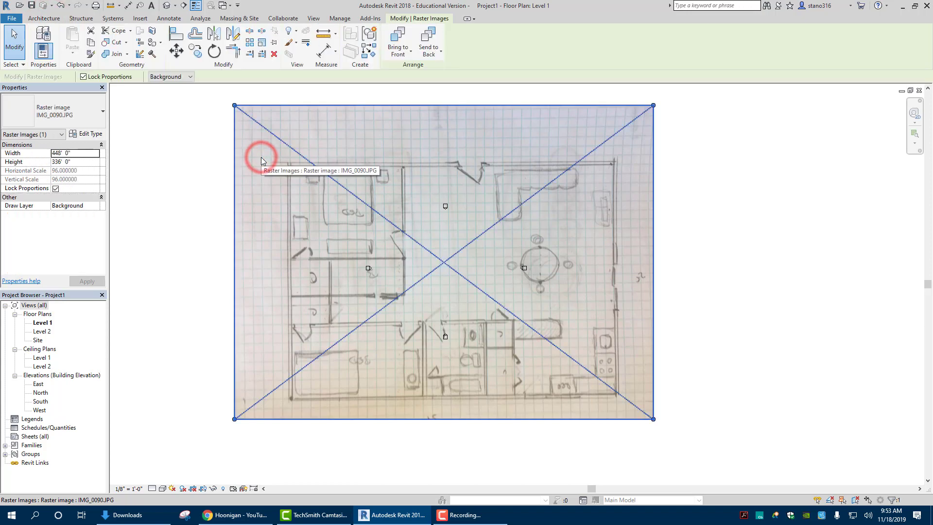
left_click(213, 52)
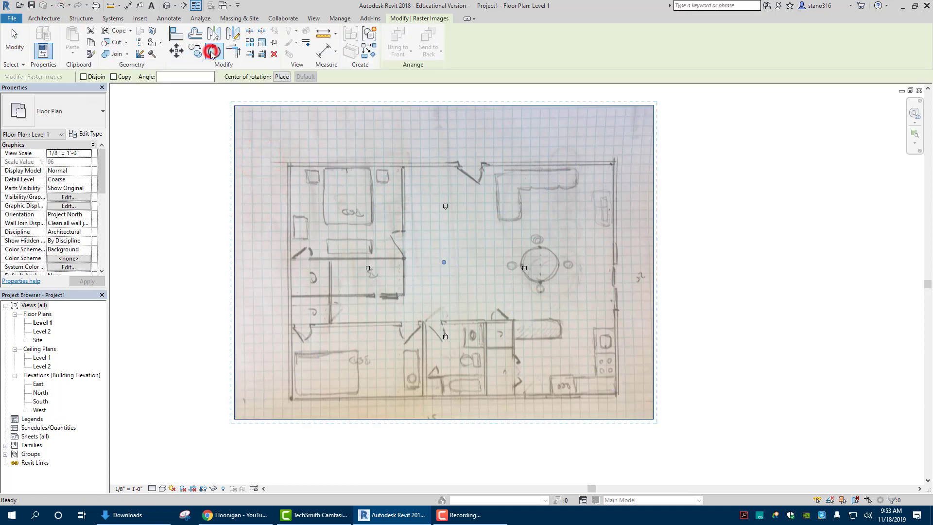
left_click(441, 103)
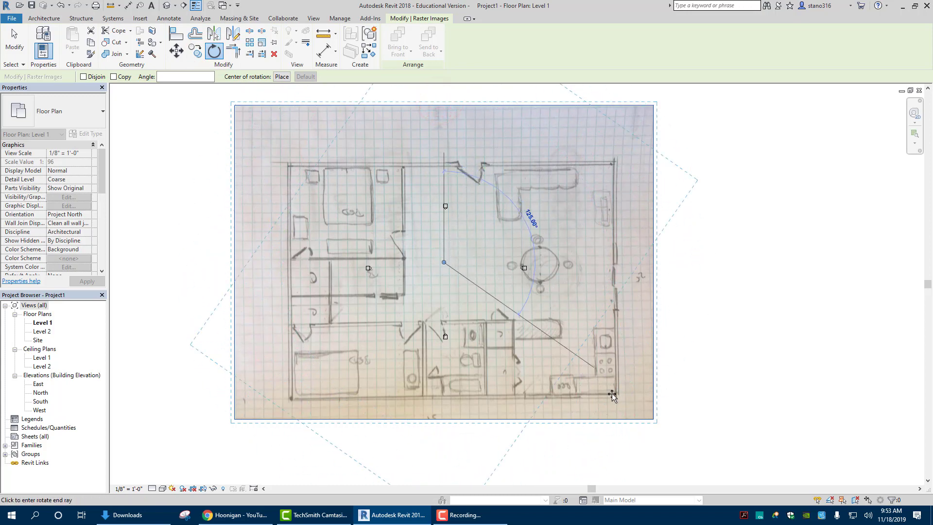
left_click(442, 425)
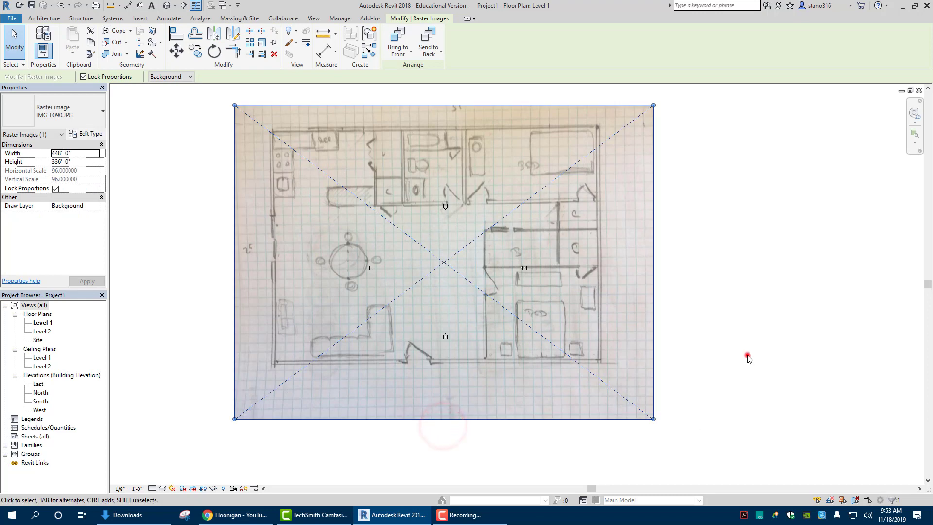
left_click(749, 358)
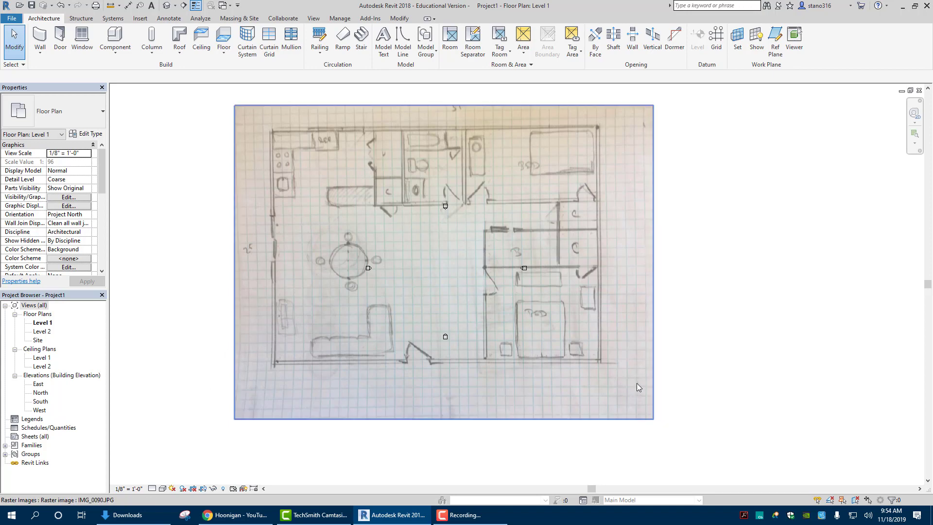
Draw a horizontal Generic - 8" wall about 80' long just below the sketch image and end the Wall command.
left_click(40, 35)
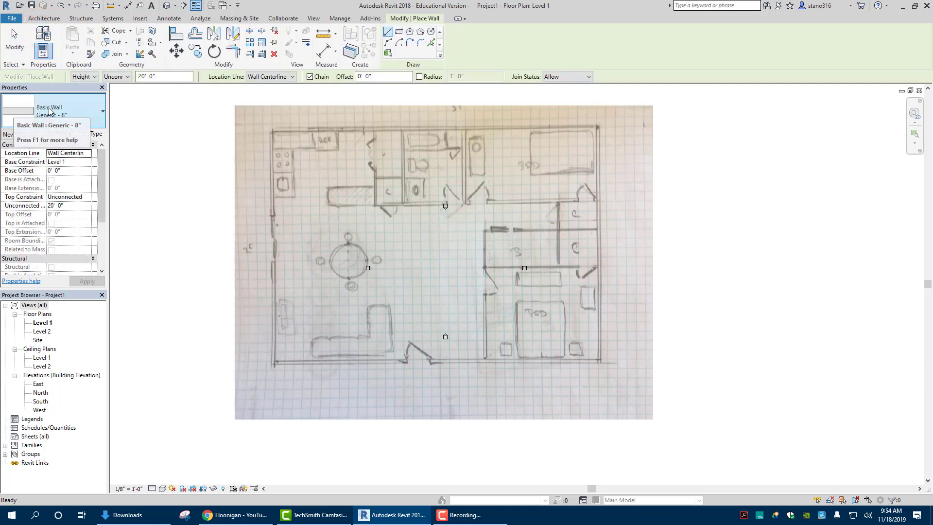
left_click(306, 439)
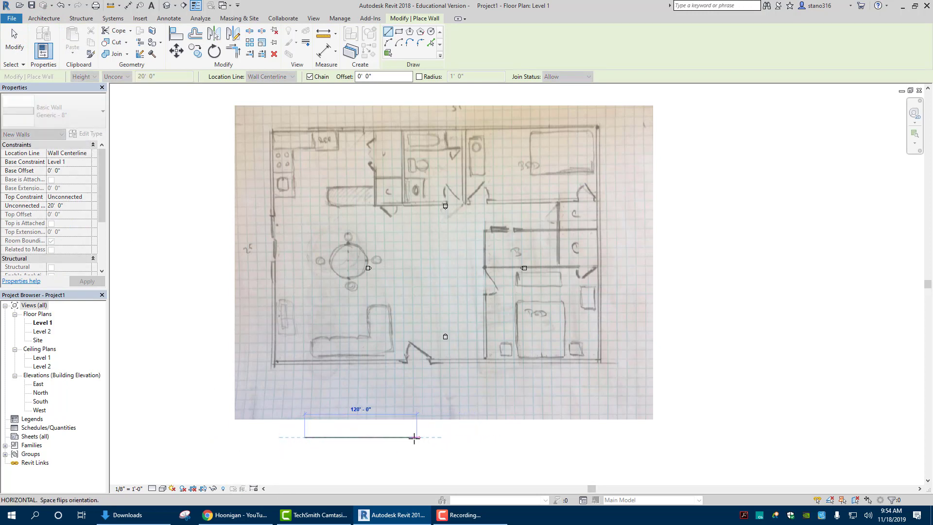
right_click(286, 446)
left_click(313, 305)
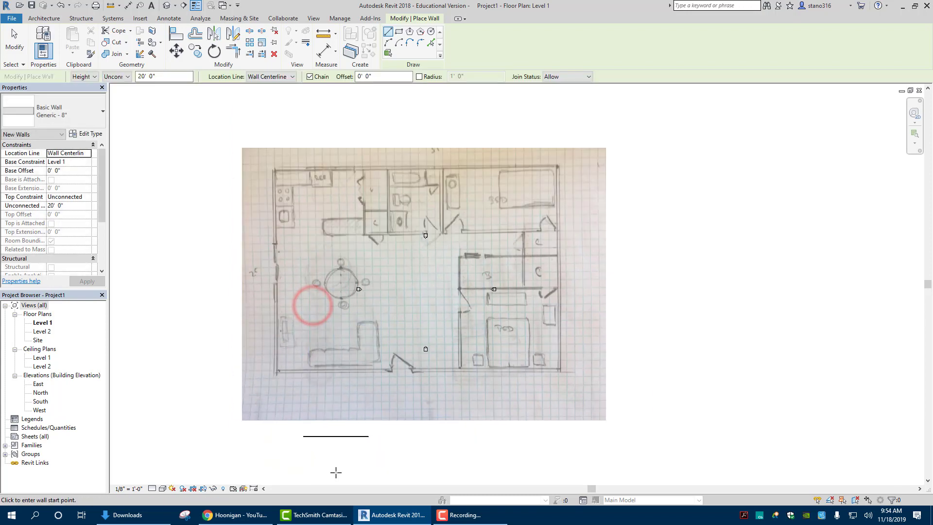
scroll(332, 453, "up", 1)
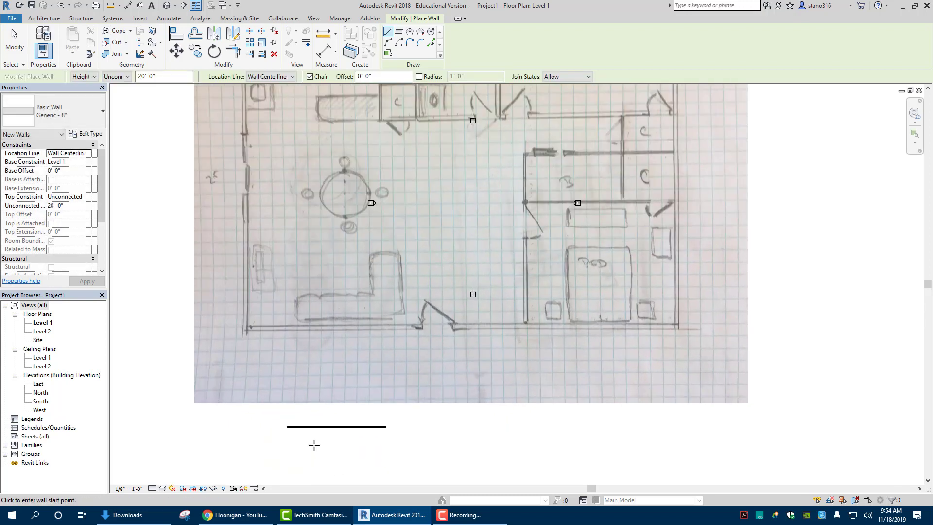
key("Escape")
Set the length of the wall below the sketch image to 35' and deselect it.
left_click(317, 427)
left_click(335, 398)
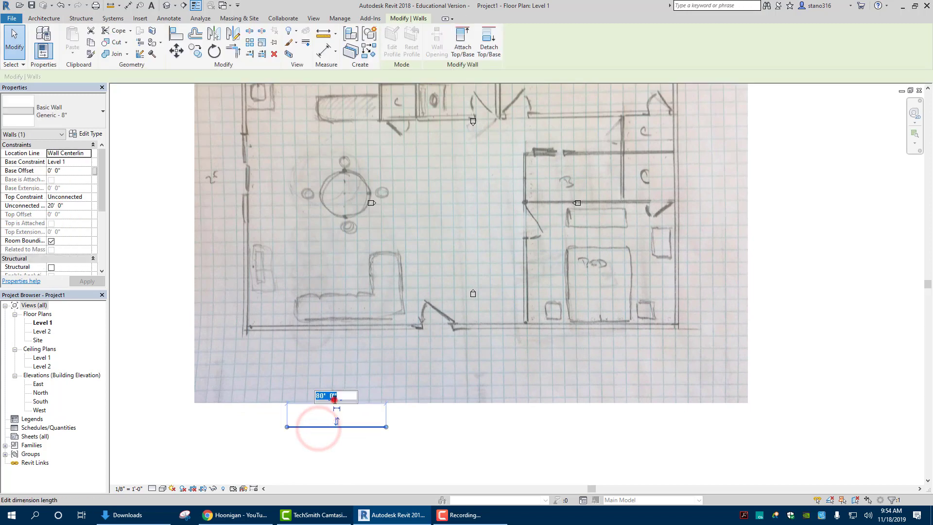
type("35")
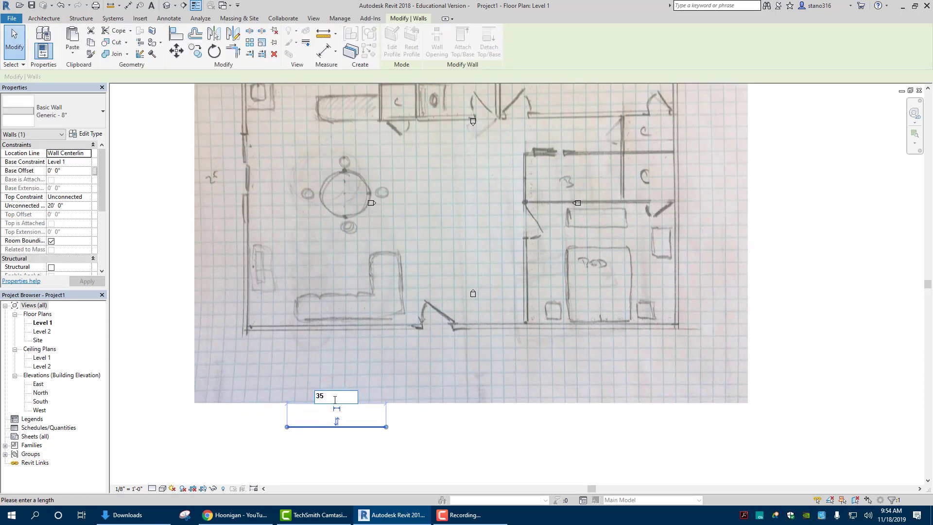
key("Return")
left_click(558, 452)
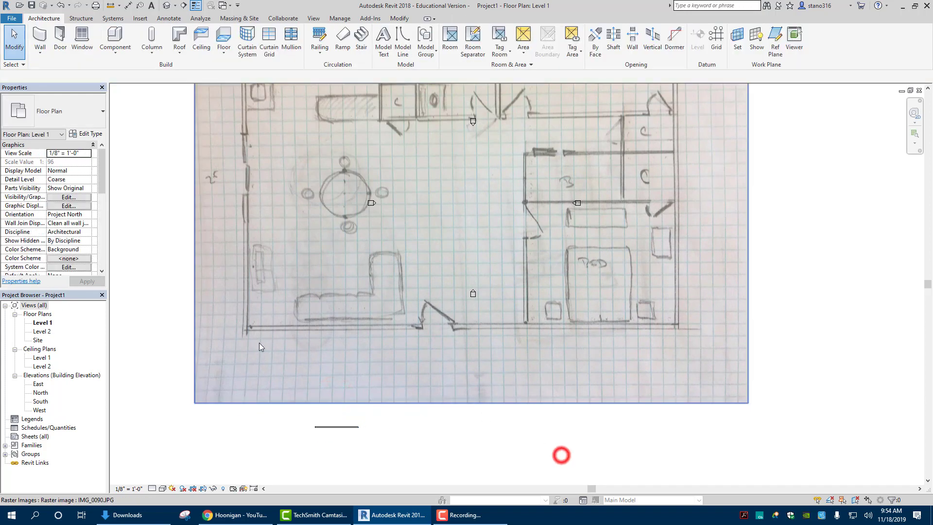
Scale the sketch image down from its corner and move the 35' wall to just below the image.
left_click(268, 336)
left_click_drag(195, 403, 431, 225)
left_click_drag(590, 112, 473, 186)
left_click_drag(348, 427, 470, 339)
scroll(336, 359, "up", 2)
scroll(343, 348, "down", 2)
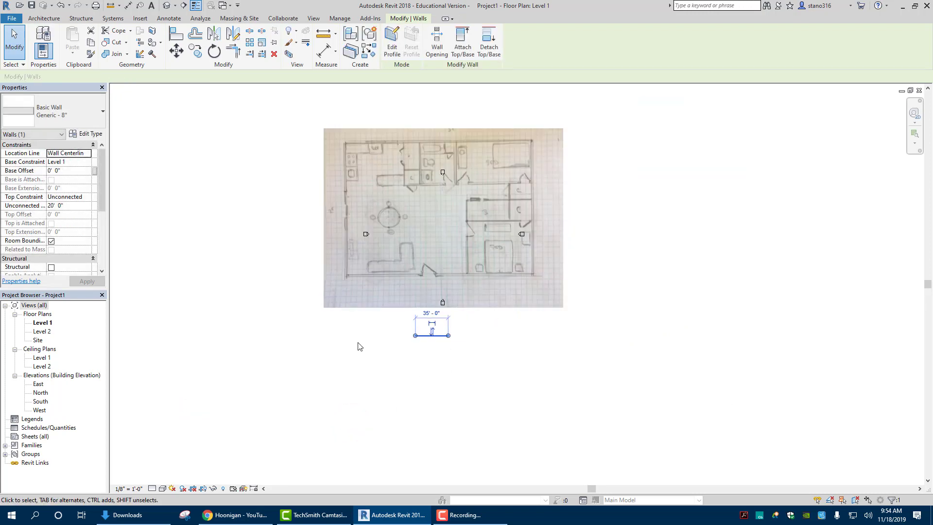
Shrink the sketch image further to about 129' 4" wide and reposition it among the elevation markers.
left_click(333, 292)
left_click_drag(324, 307, 442, 219)
left_click_drag(506, 175, 449, 230)
scroll(489, 330, "up", 3)
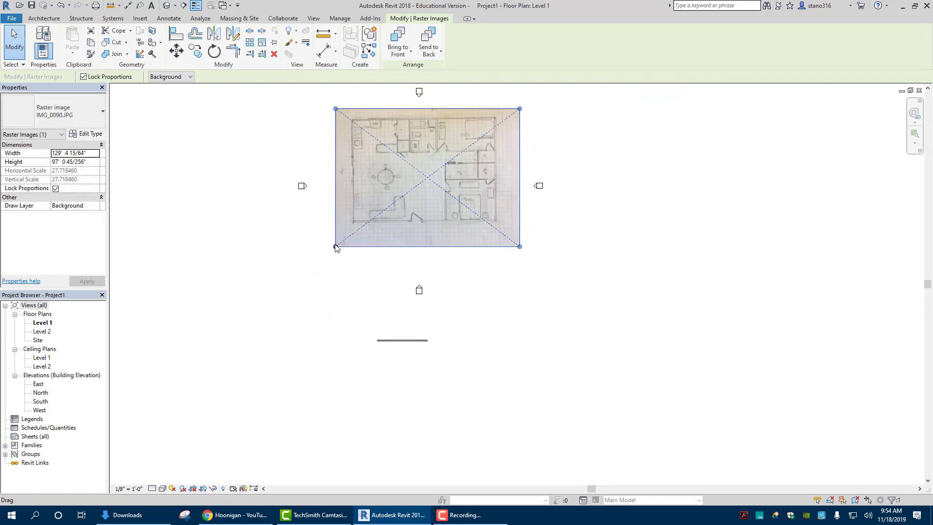
Reduce the sketch image to about 73' 2 5/8" wide, shift it over, and move the 35' wall close beneath it.
left_click_drag(335, 247, 416, 187)
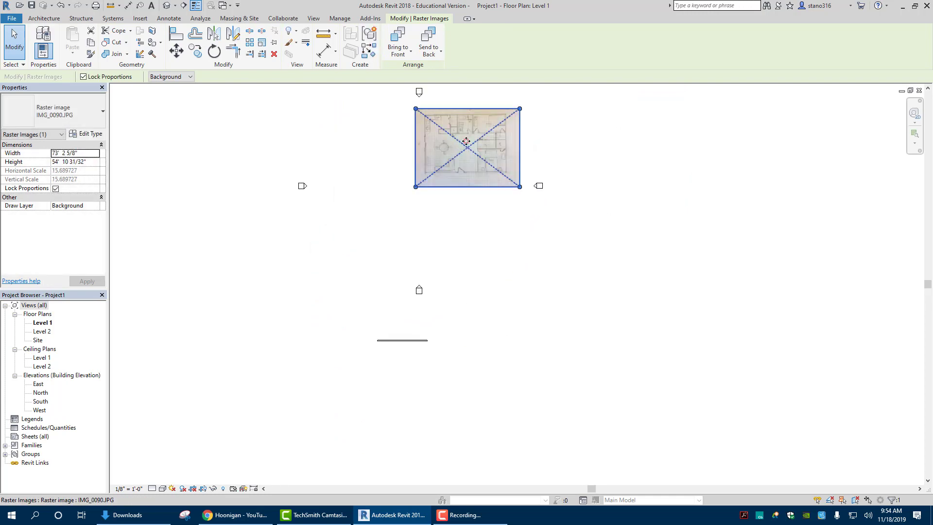
left_click_drag(464, 144, 399, 171)
scroll(443, 237, "up", 2)
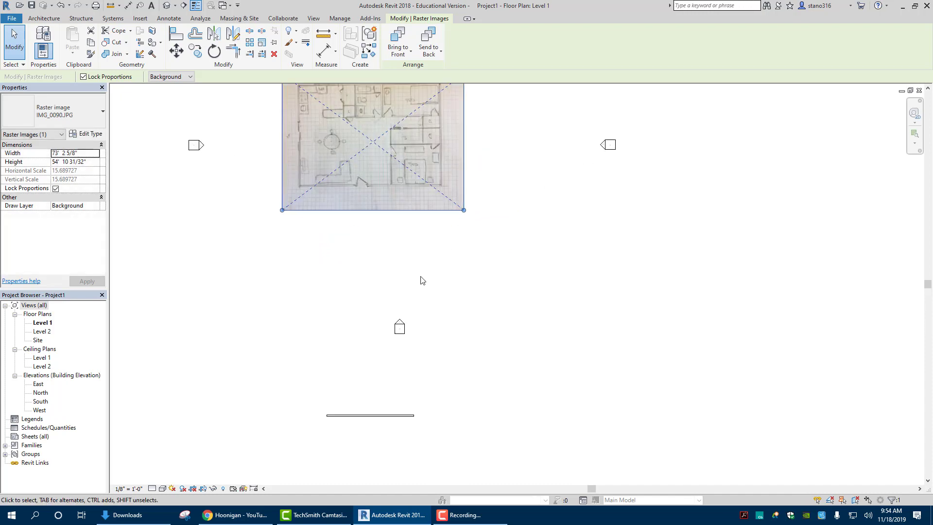
left_click(373, 415)
left_click_drag(390, 239, 379, 240)
middle_click_drag(467, 258, 475, 378)
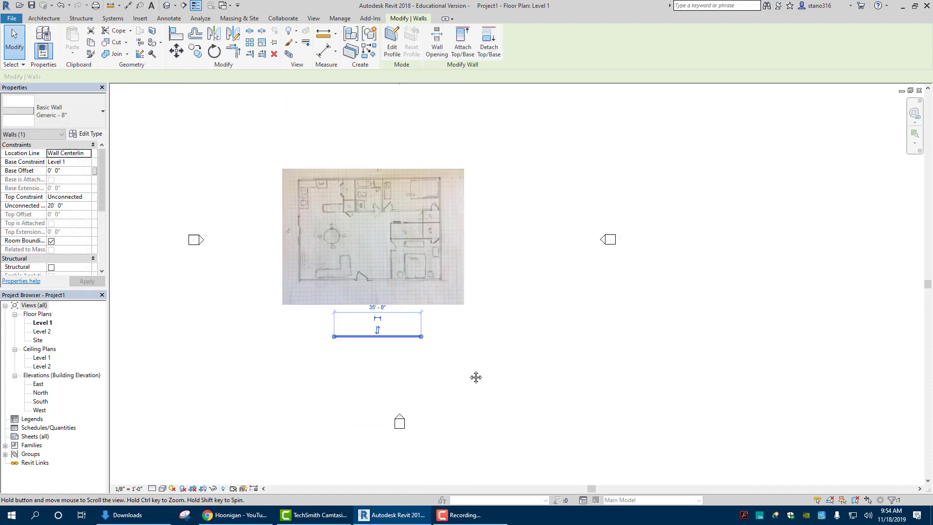
Reduce the sketch image to about 48' 4 1/2" wide and shift it above the 35' wall for comparison.
left_click(369, 240)
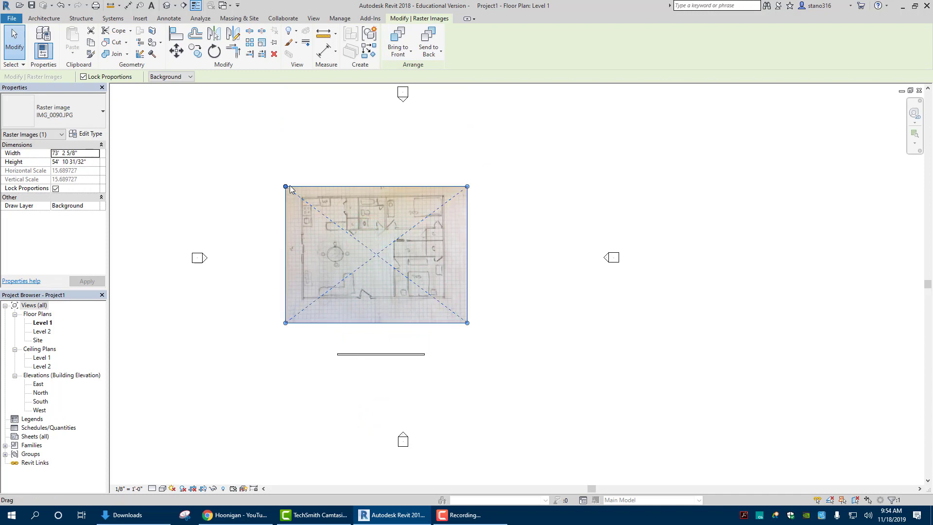
left_click_drag(285, 186, 347, 233)
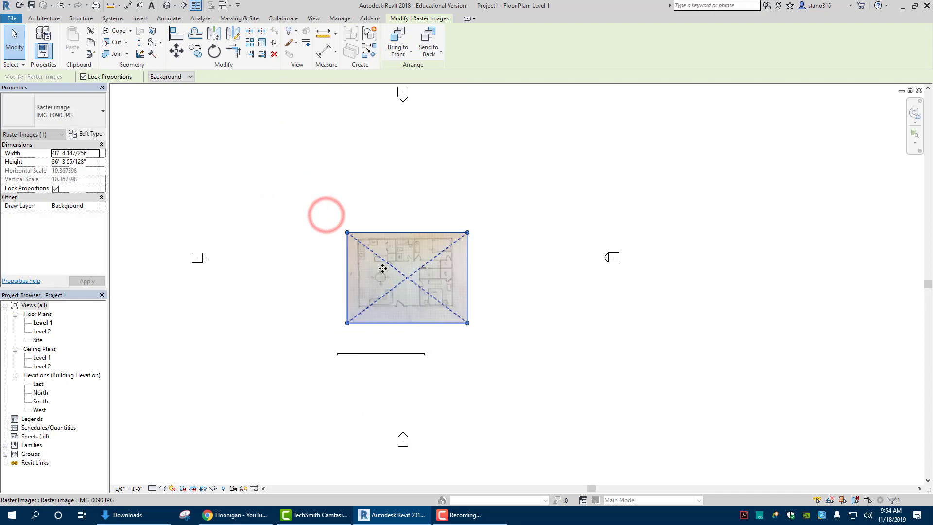
left_click(402, 278)
left_click_drag(403, 277, 382, 276)
scroll(395, 337, "up", 2)
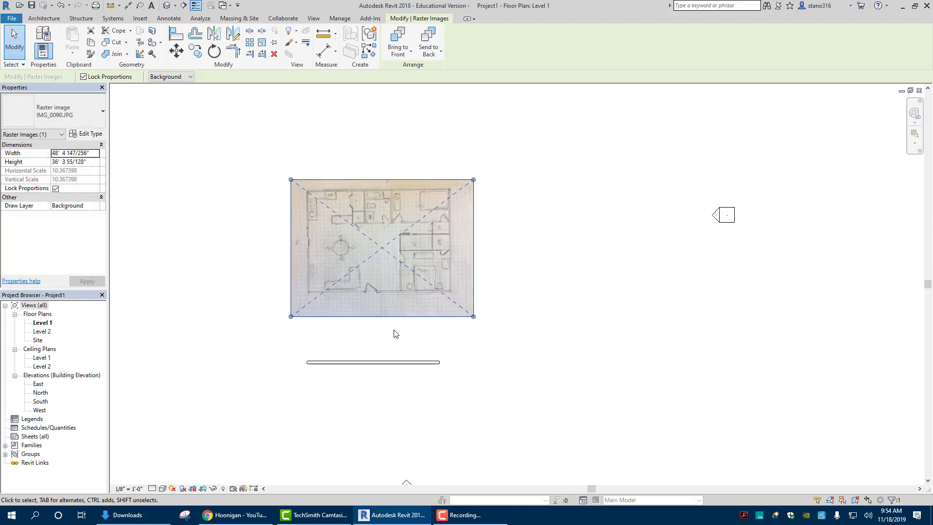
Move the 35' wall onto the sketch's lower exterior wall line and shrink the image to about 44' 6" wide.
left_click_drag(379, 363, 380, 297)
left_click(473, 181)
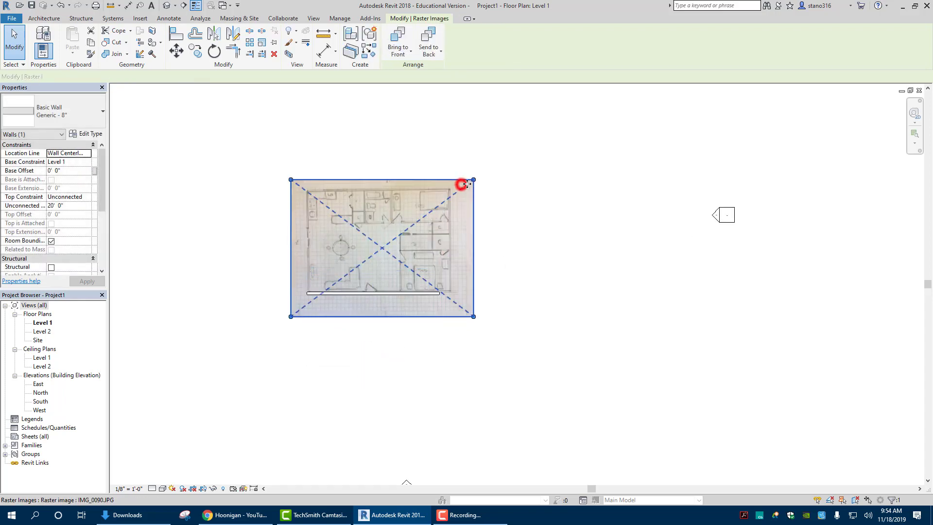
left_click_drag(473, 181, 460, 190)
scroll(352, 346, "up", 4)
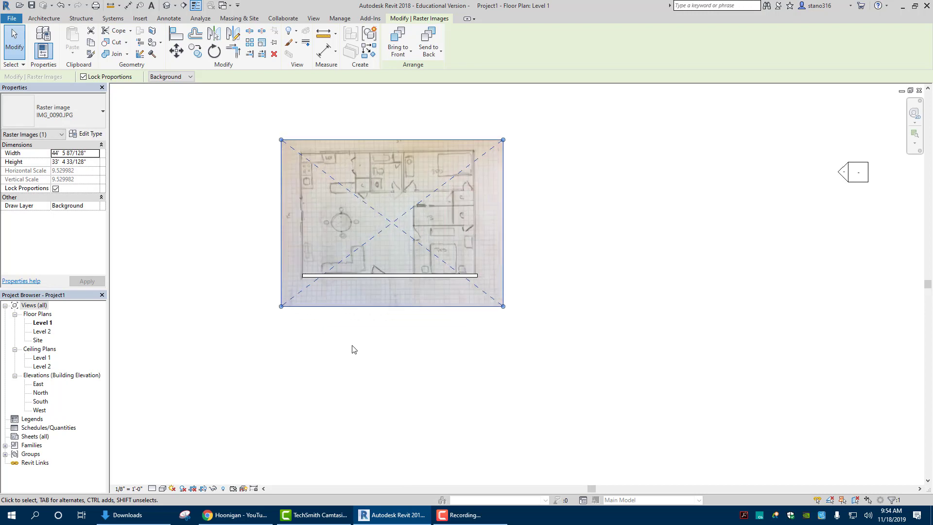
Nudge the sketch image sideways until its side exterior walls line up with both ends of the 35' wall.
scroll(353, 343, "up", 1)
middle_click_drag(356, 343, 379, 434)
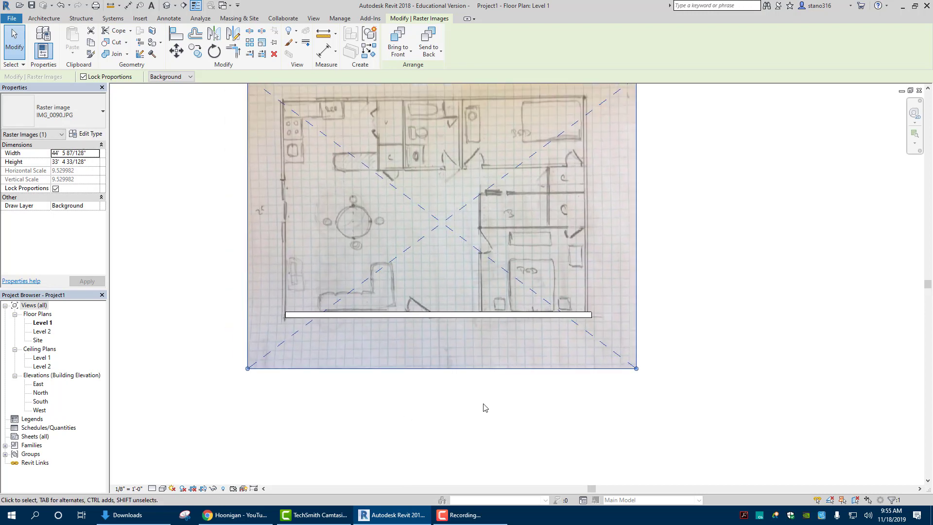
scroll(485, 404, "up", 1)
scroll(486, 407, "down", 2)
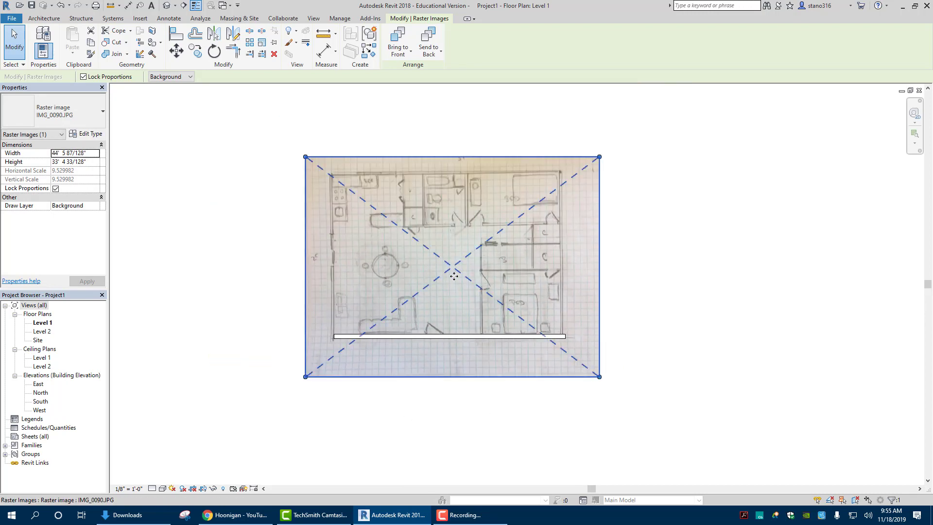
left_click_drag(462, 265, 474, 266)
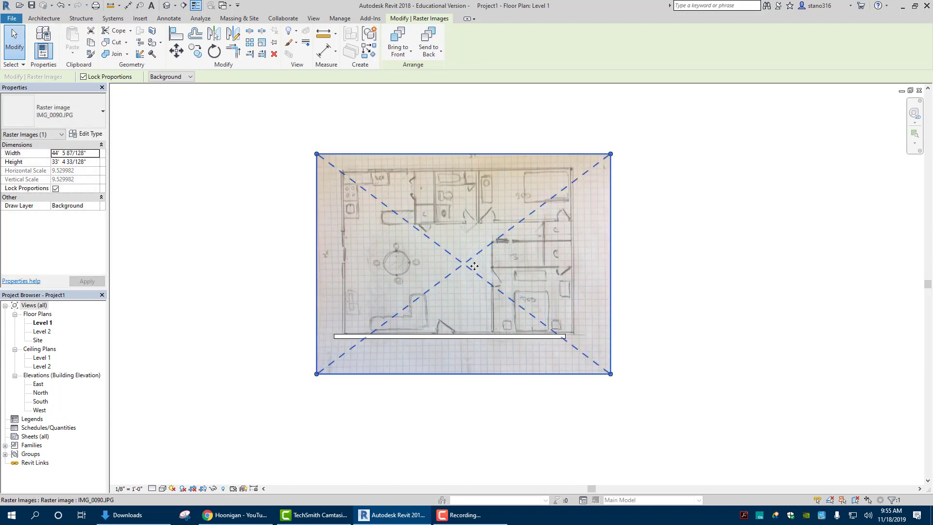
key("Left")
key("Left")
key("Left")
key("Left")
key("Left")
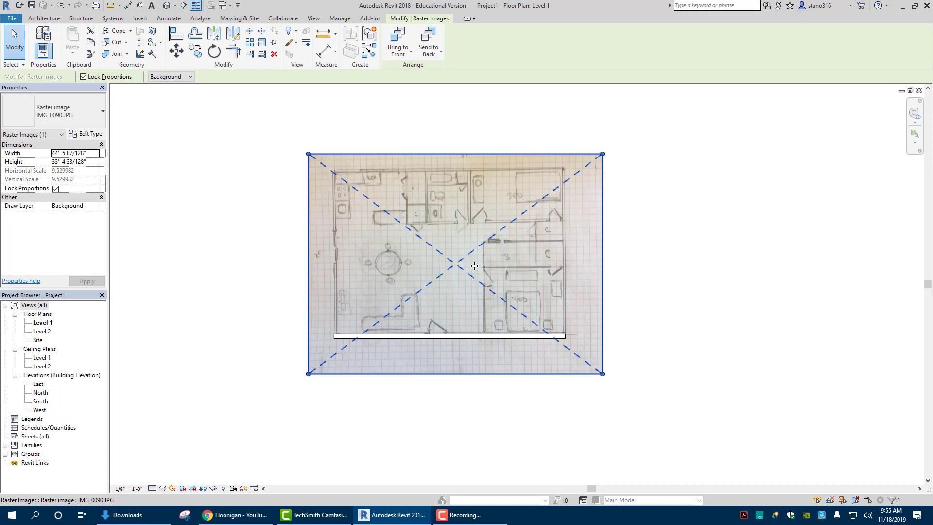
Deselect the sketch image and delete the 35' reference wall.
left_click(398, 457)
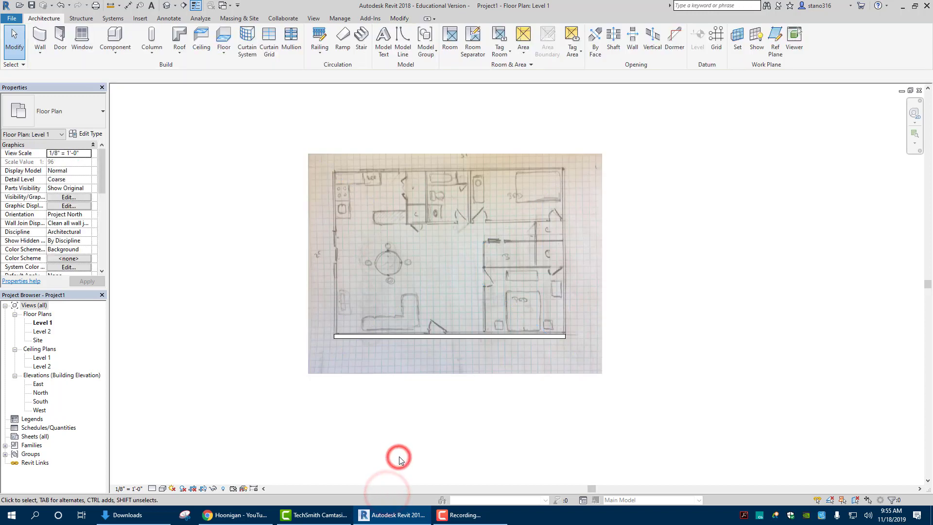
left_click(397, 337)
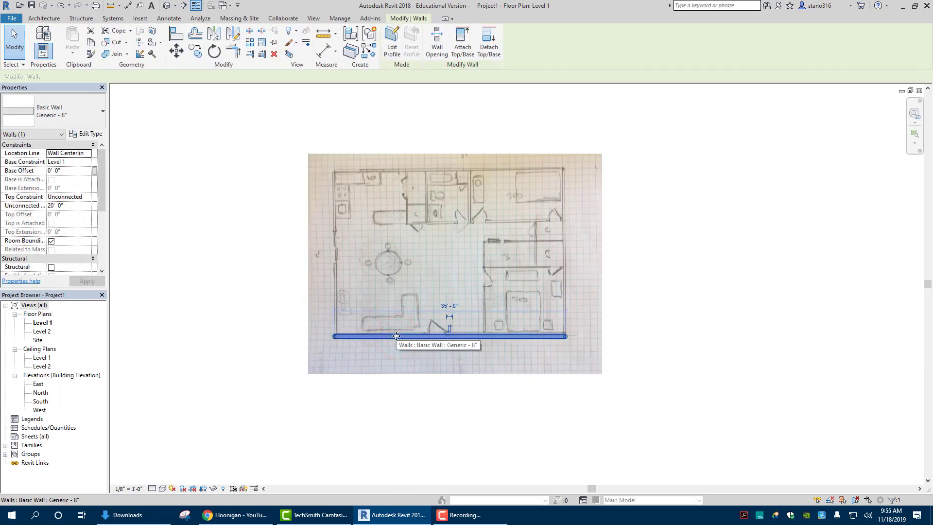
key("Delete")
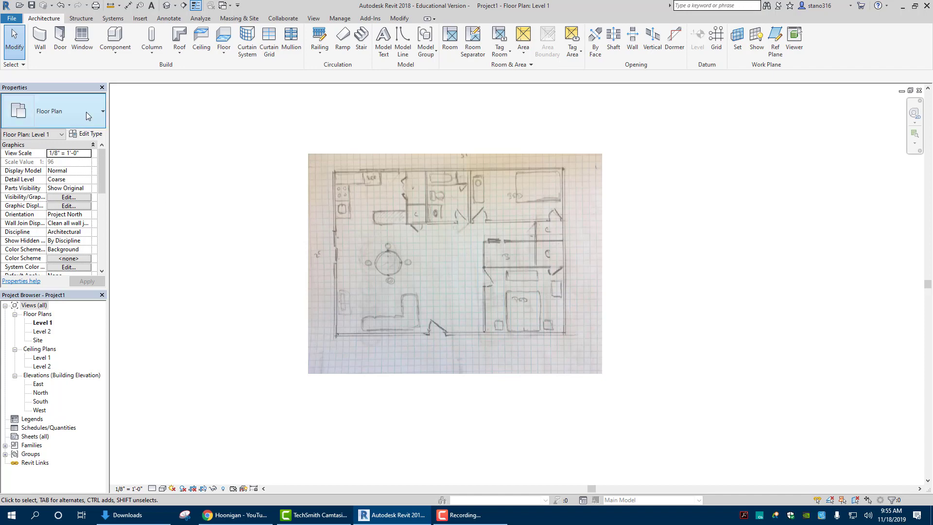
Start a new wall and duplicate the Generic - 8" type as EXTERIOR WALL.
left_click(39, 38)
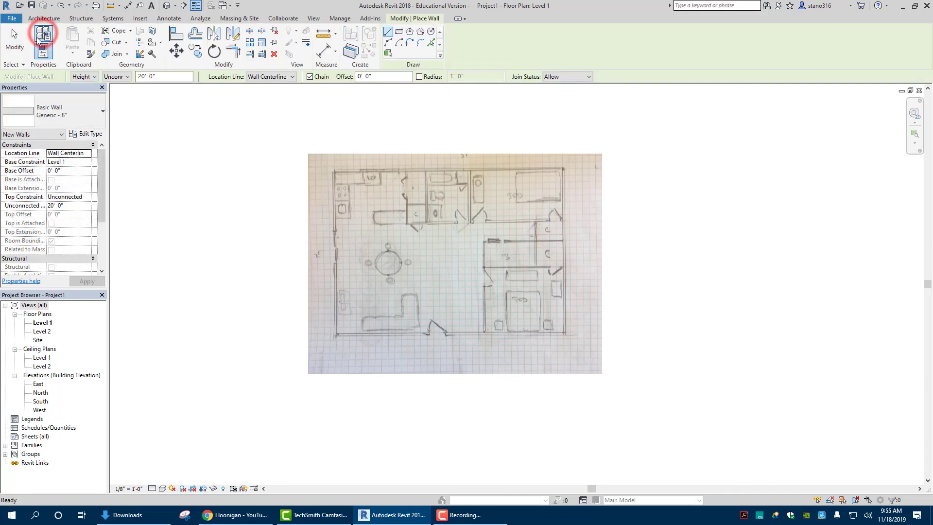
left_click(93, 110)
left_click(88, 134)
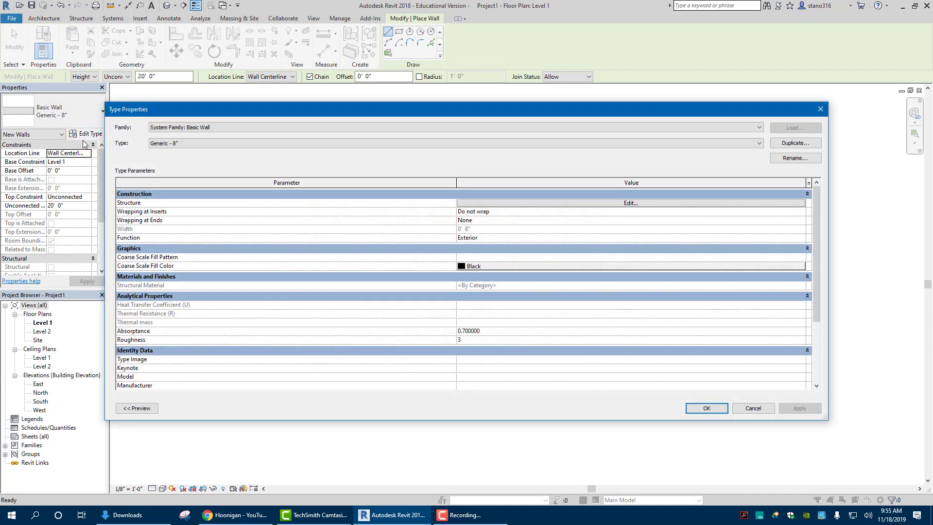
left_click(796, 143)
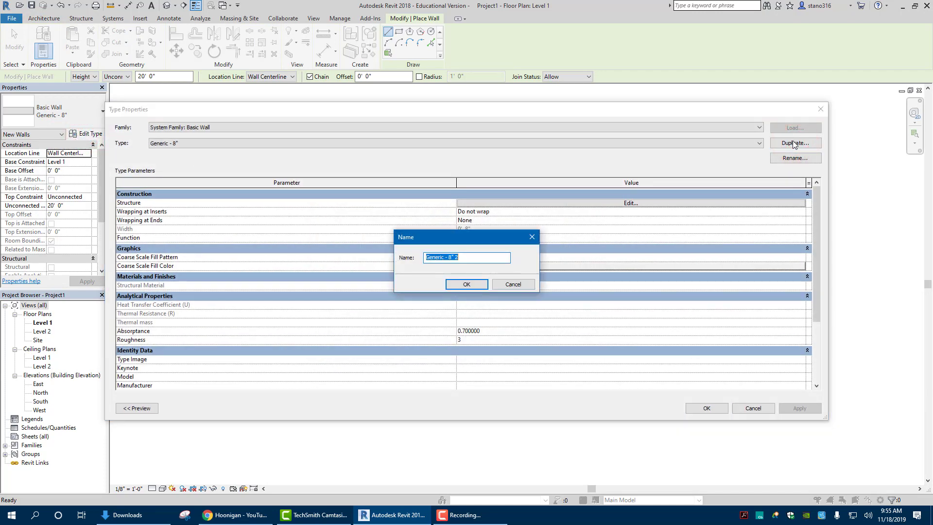
type("EXTERIOR WALL")
left_click(467, 284)
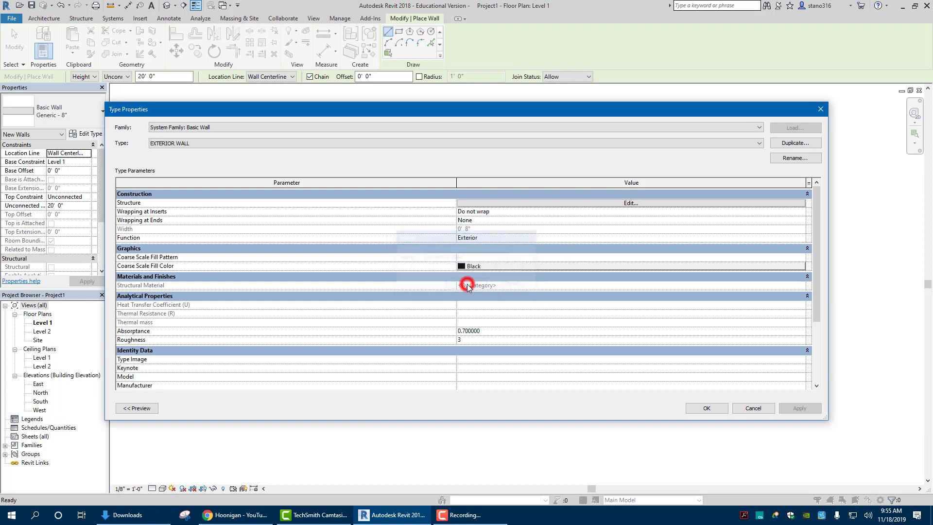
Edit the EXTERIOR WALL structure and choose Softwood, Lumber for its structure layer by searching the materials for WOOD.
left_click(629, 203)
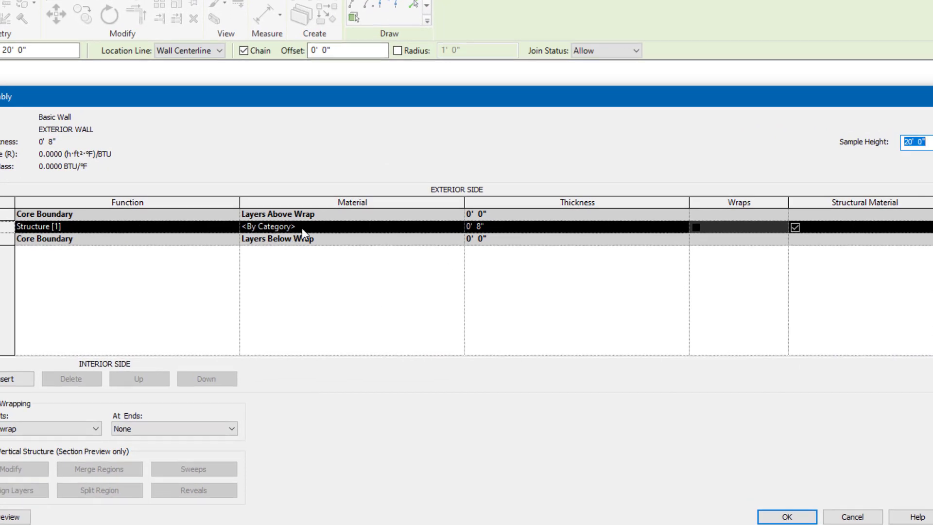
left_click(324, 227)
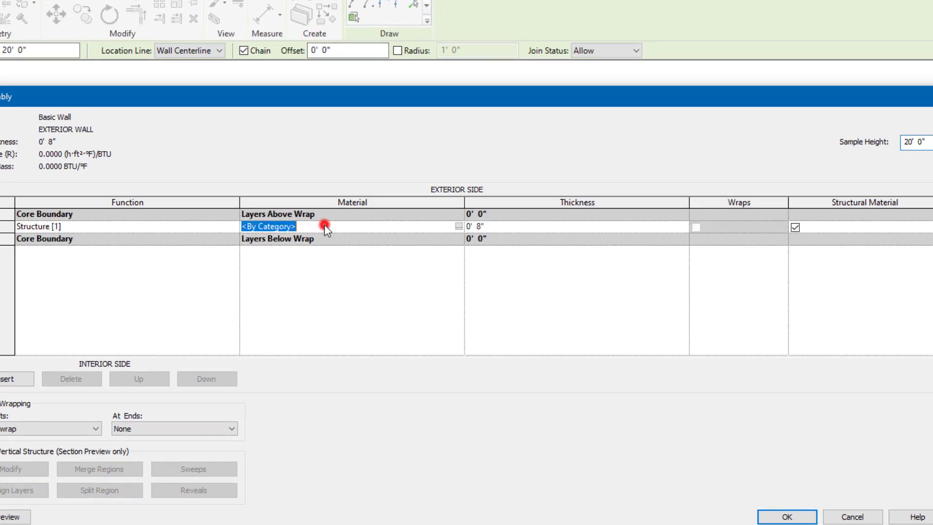
left_click(458, 227)
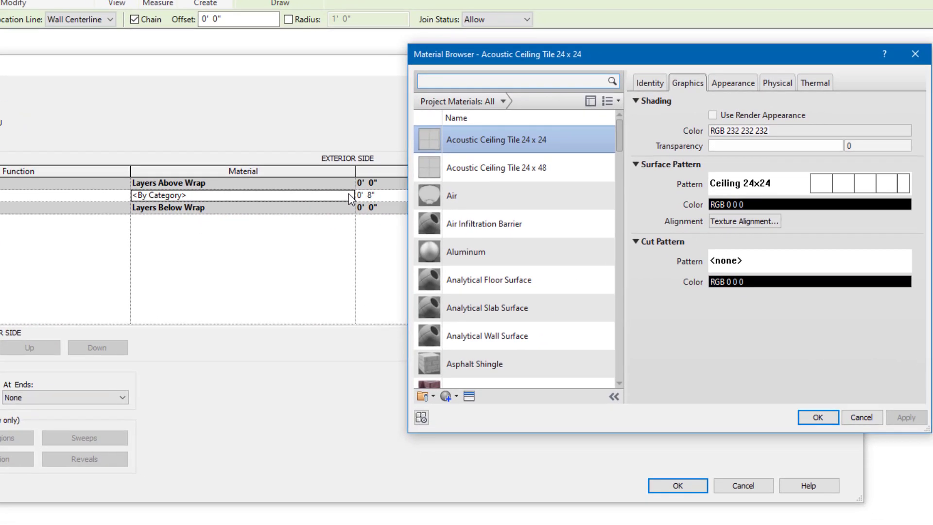
left_click(488, 81)
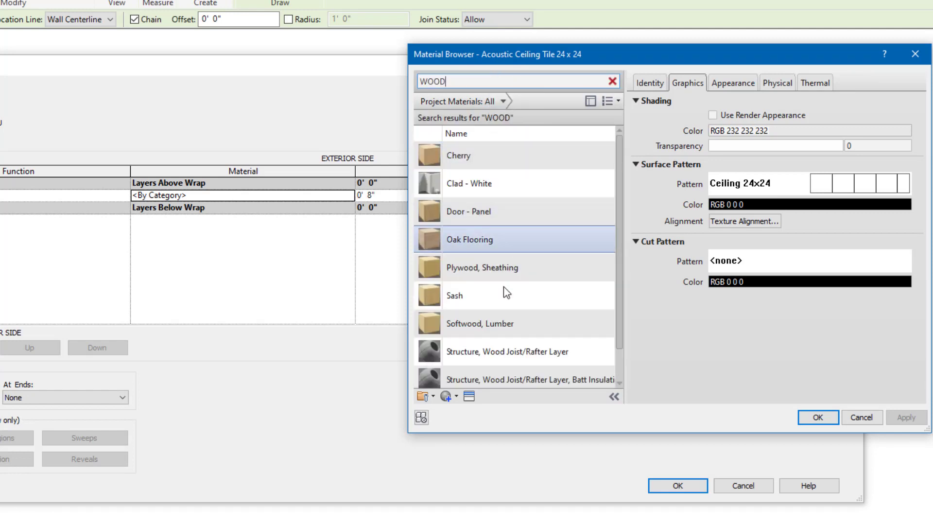
left_click(469, 323)
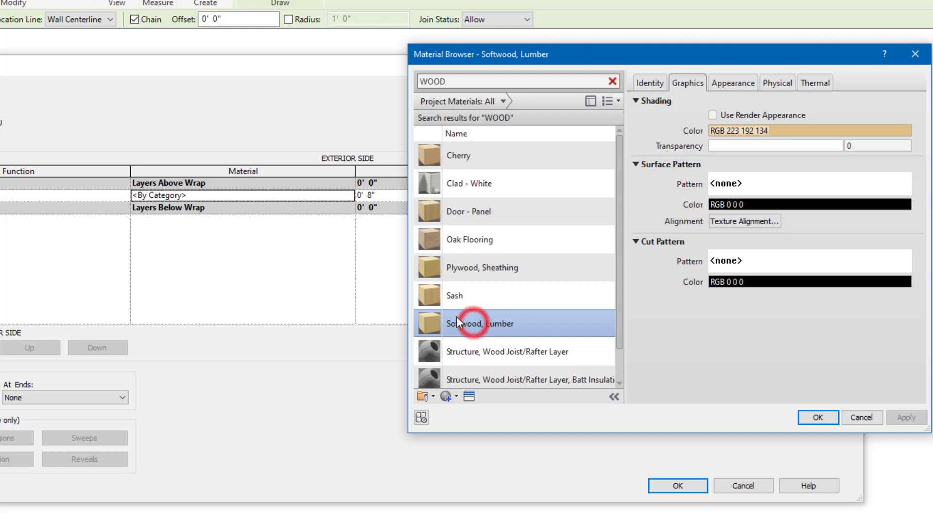
Make Softwood, Lumber use its render appearance for shading, review its appearance settings, and assign it to the structure layer.
left_click(712, 115)
left_click(737, 83)
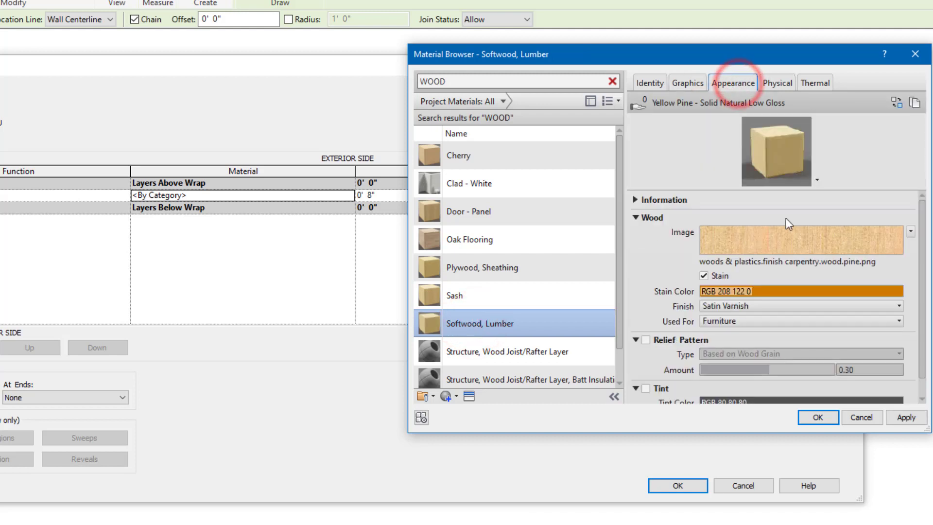
mouse_move(819, 246)
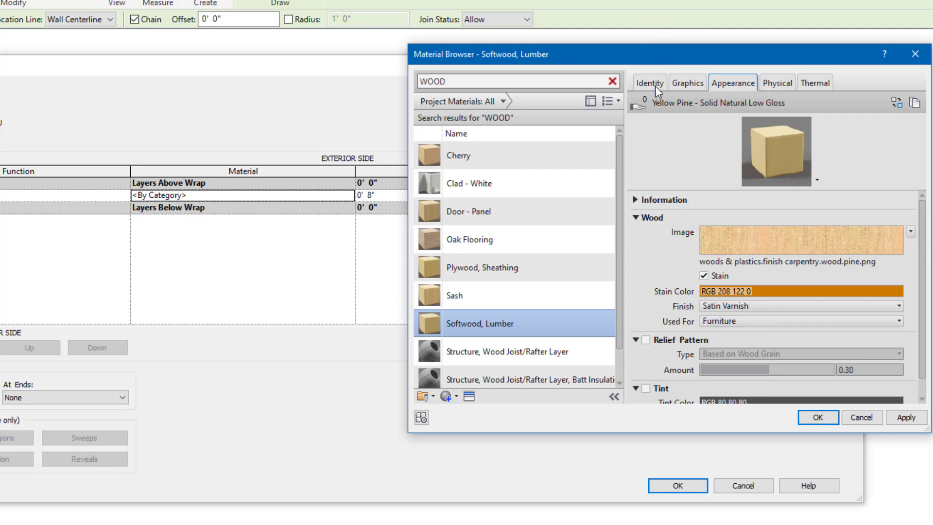
left_click(819, 421)
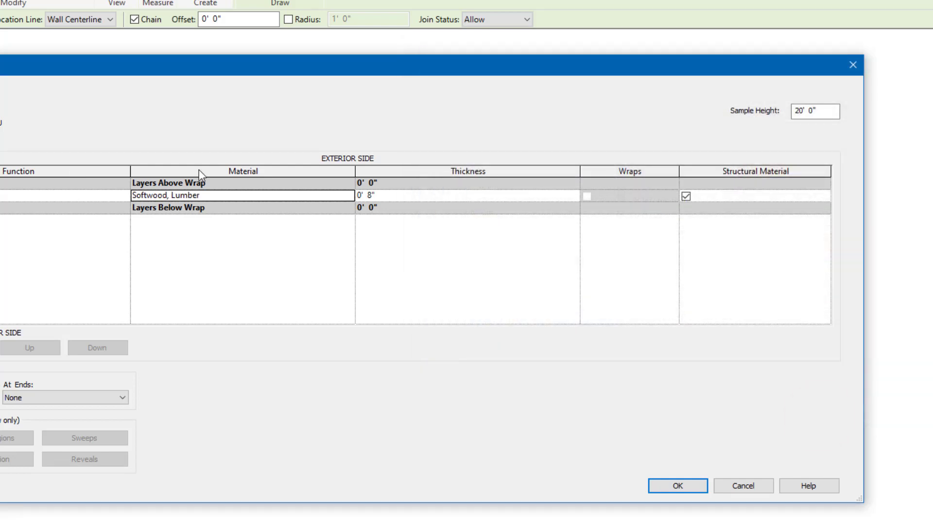
Set the thickness of the Softwood, Lumber structure layer to 3.5".
left_click(386, 194)
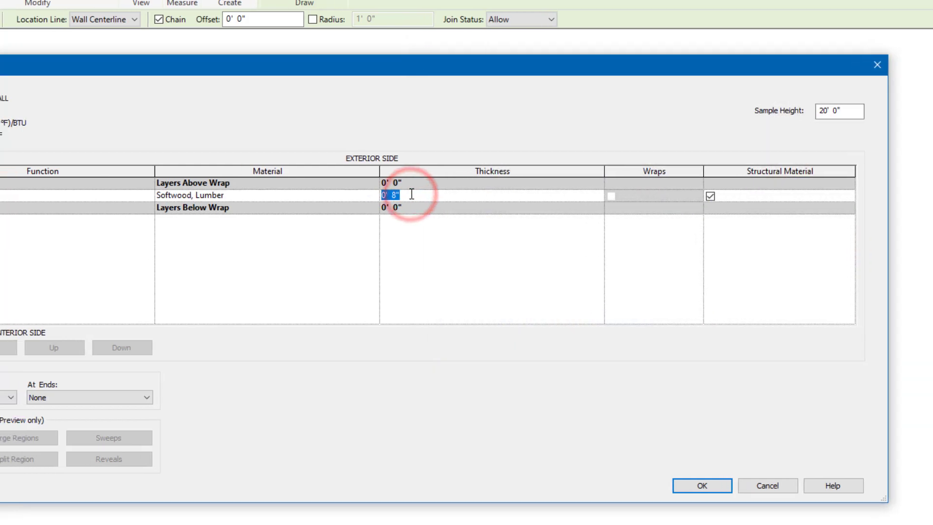
type("3.")
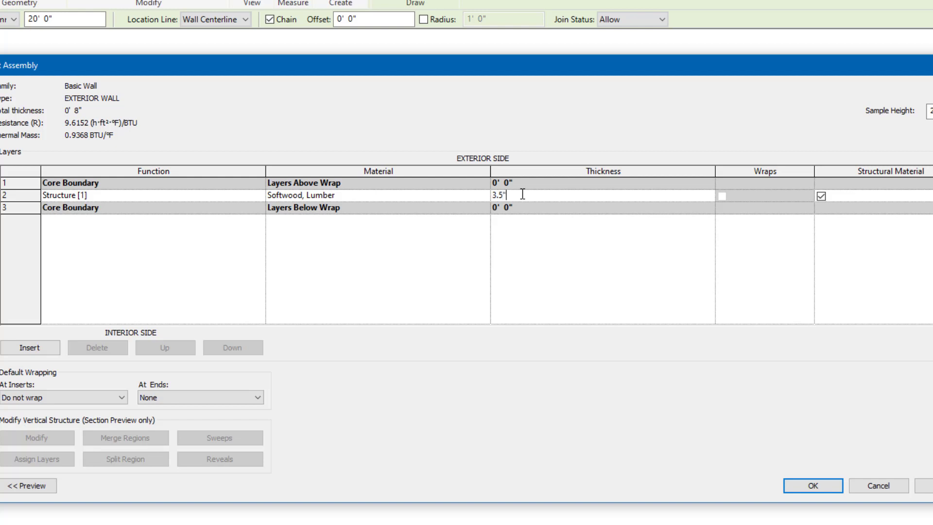
type("5\"")
left_click(550, 256)
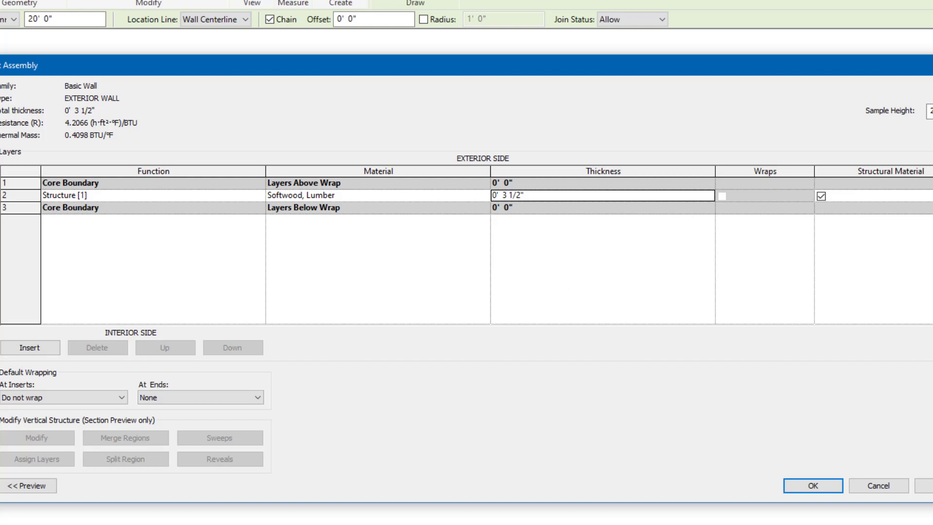
Insert a layer on the exterior side of the Softwood, Lumber layer and set its function to Substrate [2].
left_click(22, 347)
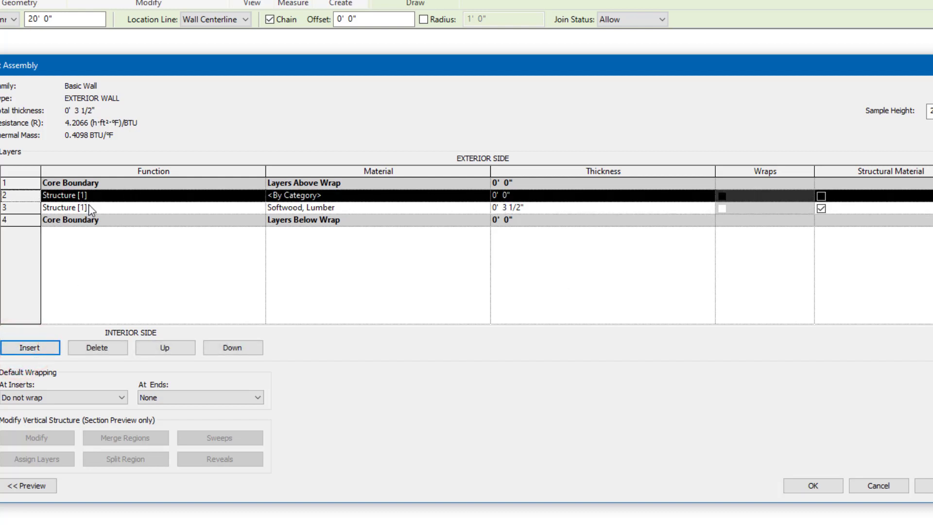
left_click(137, 195)
left_click(257, 195)
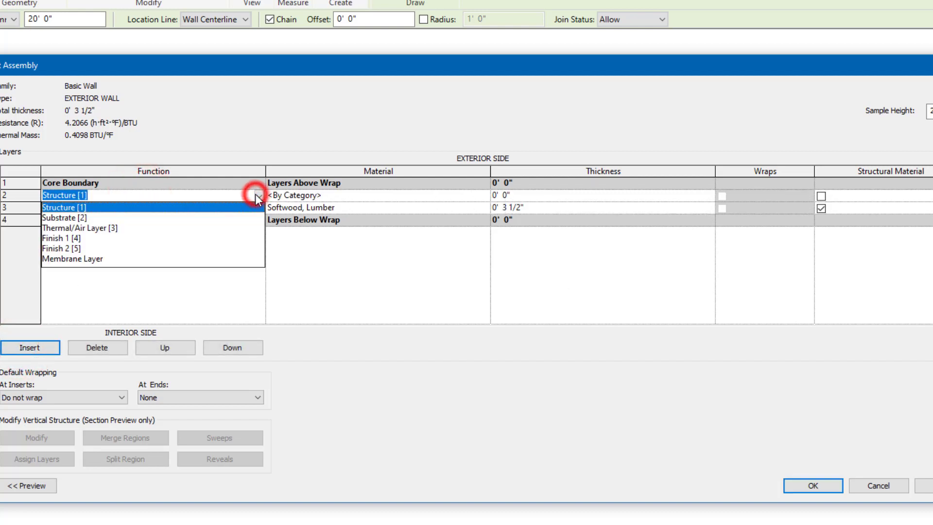
left_click(167, 299)
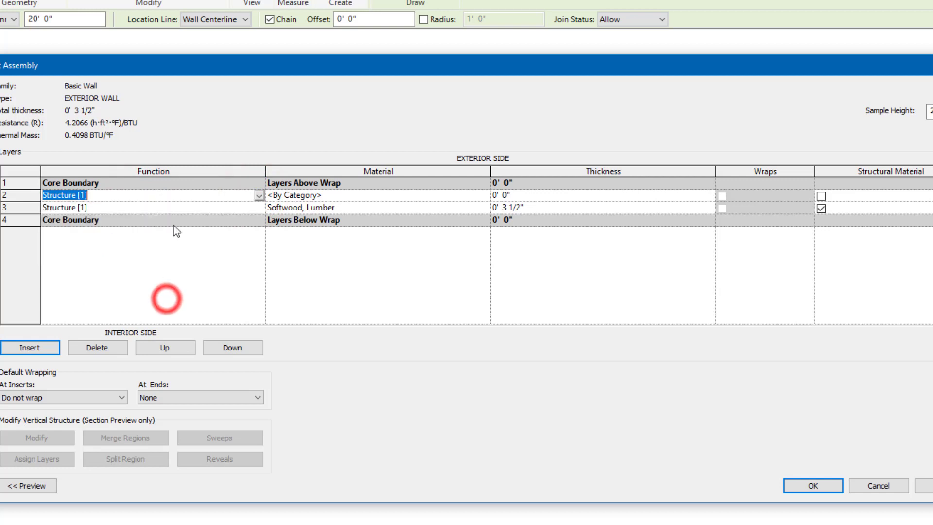
left_click(262, 193)
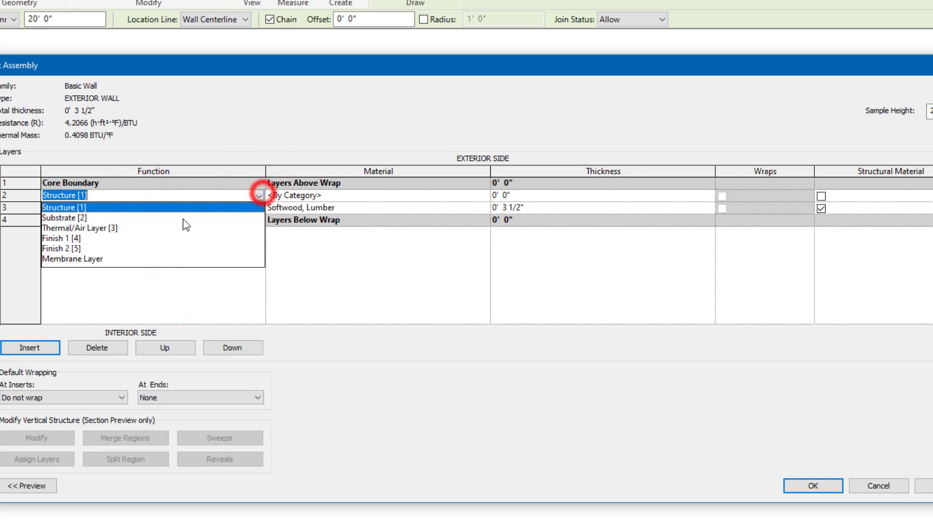
left_click(73, 220)
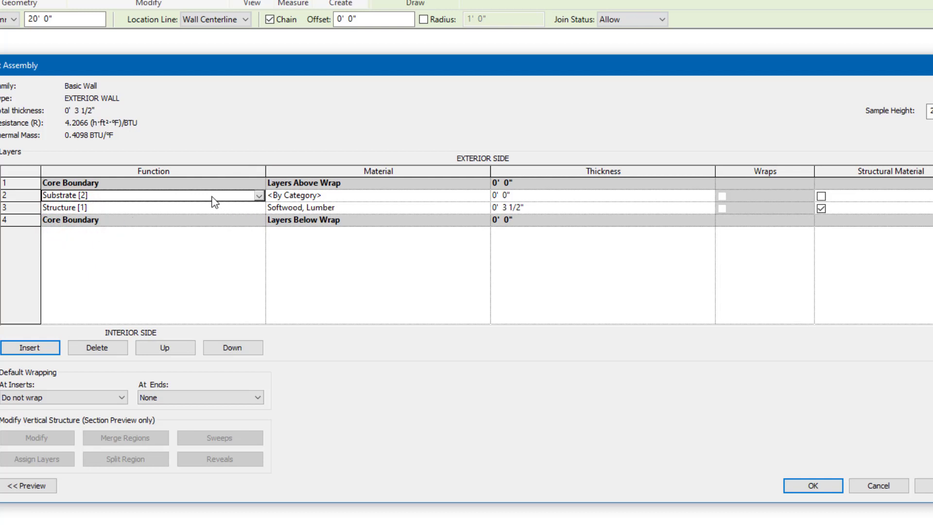
Search the materials for SHEAT and assign Plywood, Sheathing to the substrate layer, using its render appearance for shading.
left_click(337, 195)
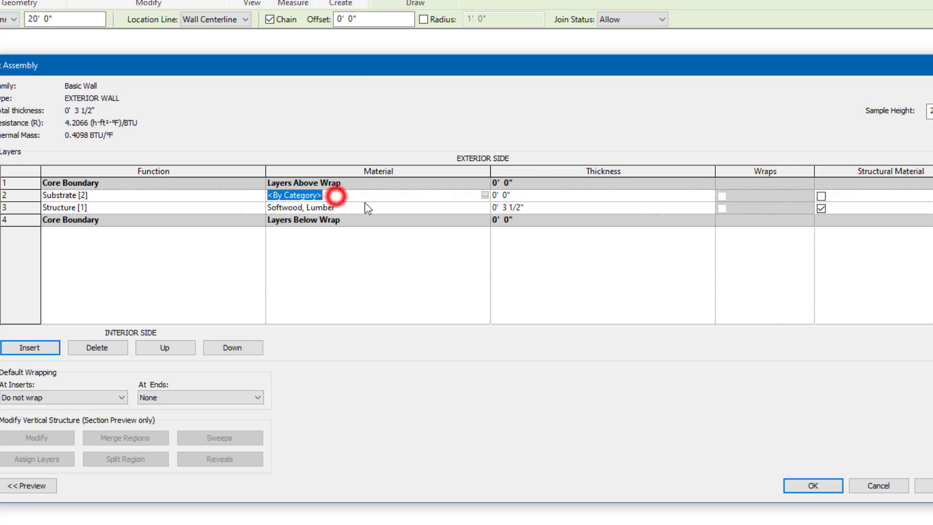
left_click(488, 195)
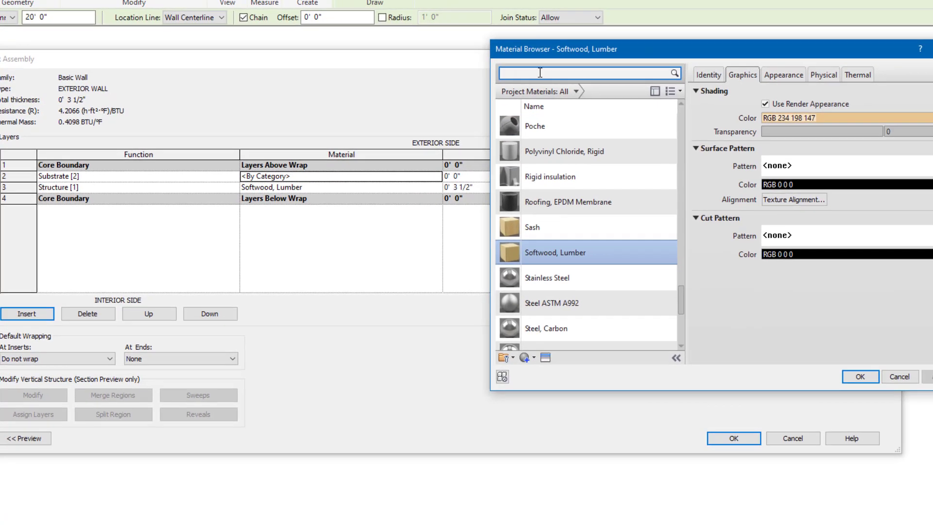
left_click(597, 82)
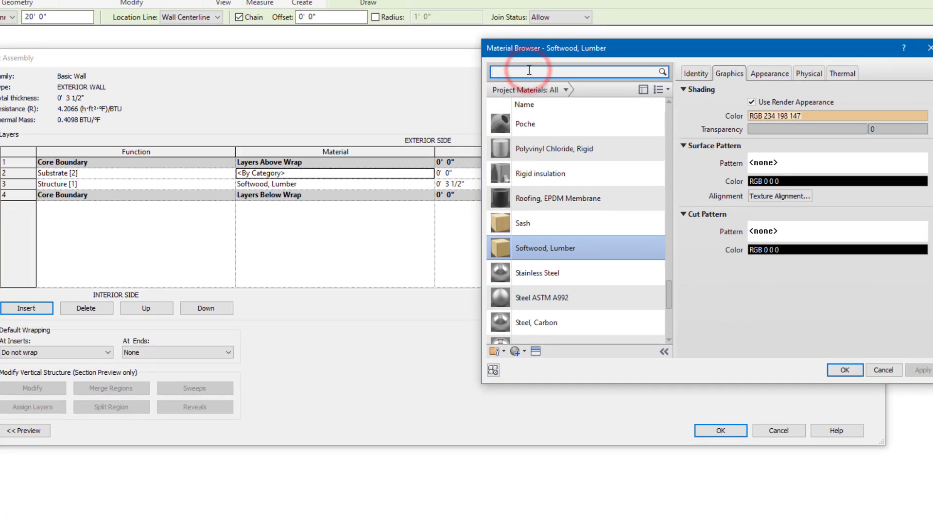
type("SHEAT")
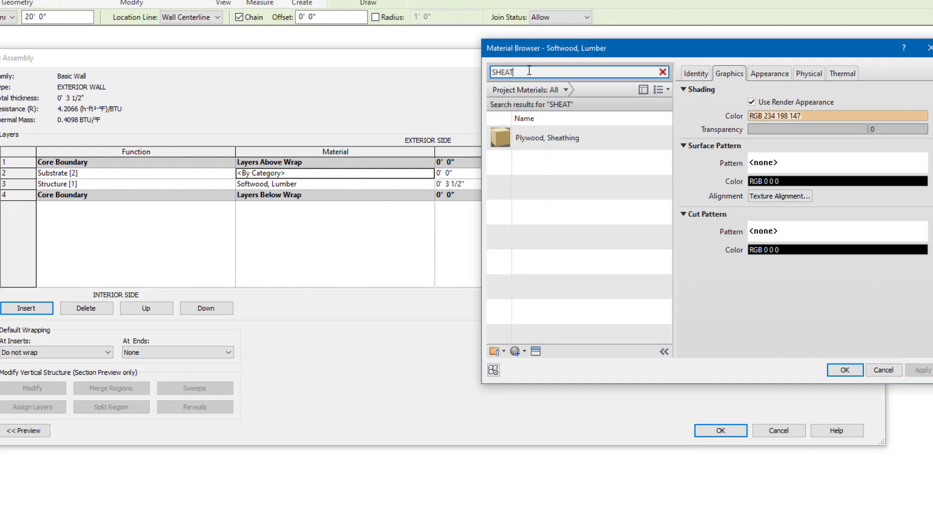
left_click(559, 145)
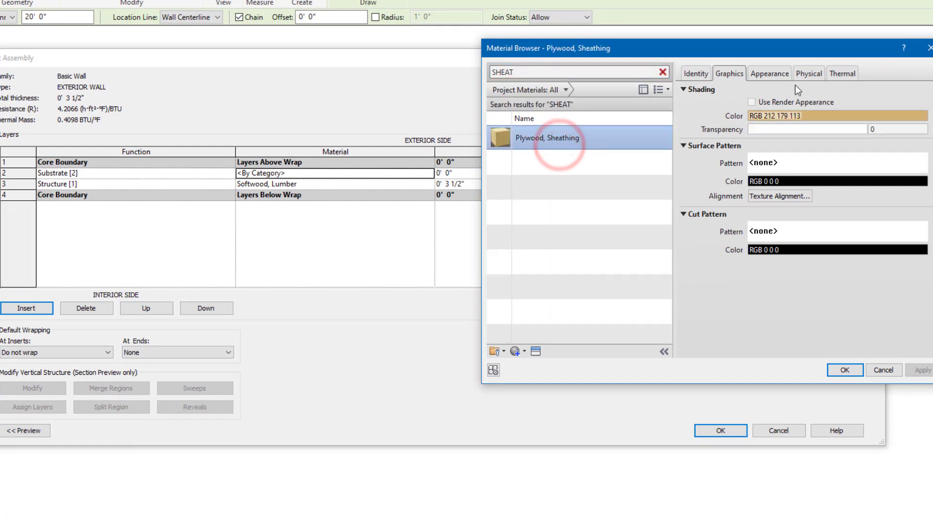
left_click(752, 102)
left_click(764, 74)
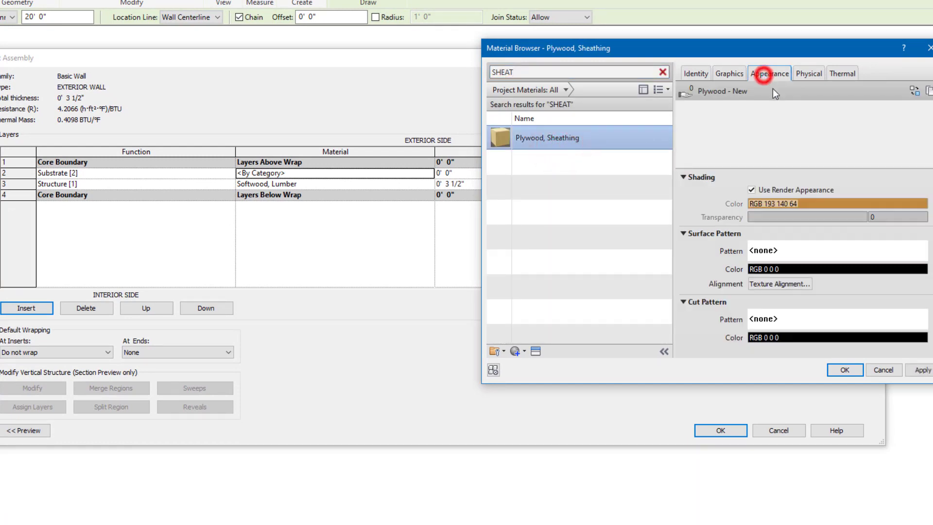
left_click(845, 369)
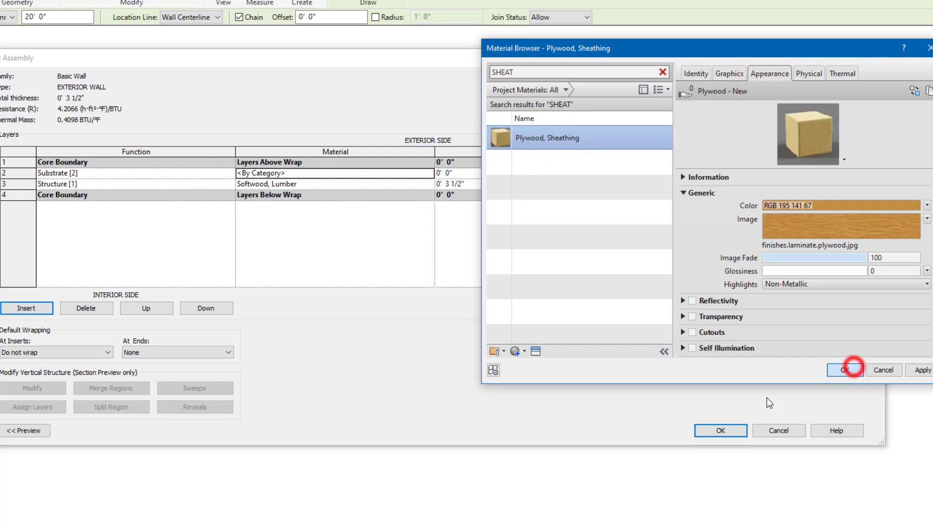
Set the thickness of the Plywood, Sheathing substrate layer to 0.5".
left_click(457, 171)
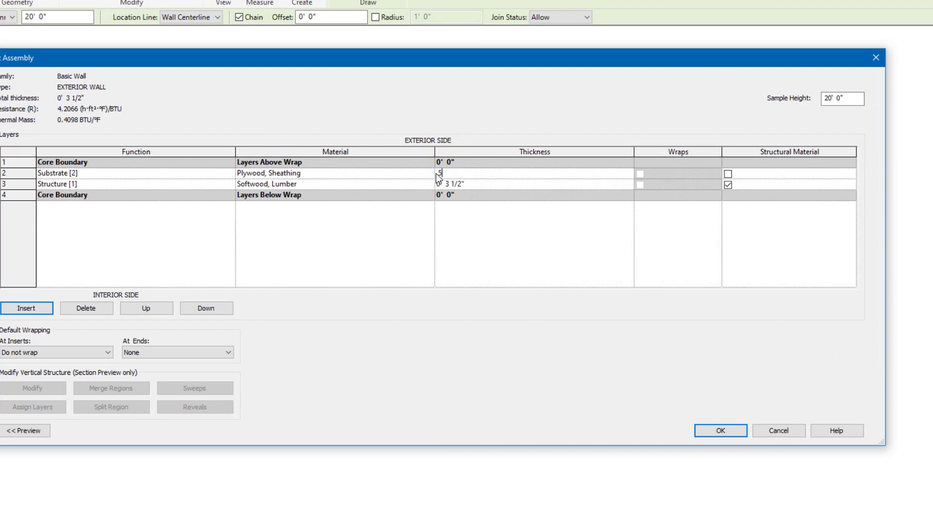
type(".5\"")
left_click(505, 235)
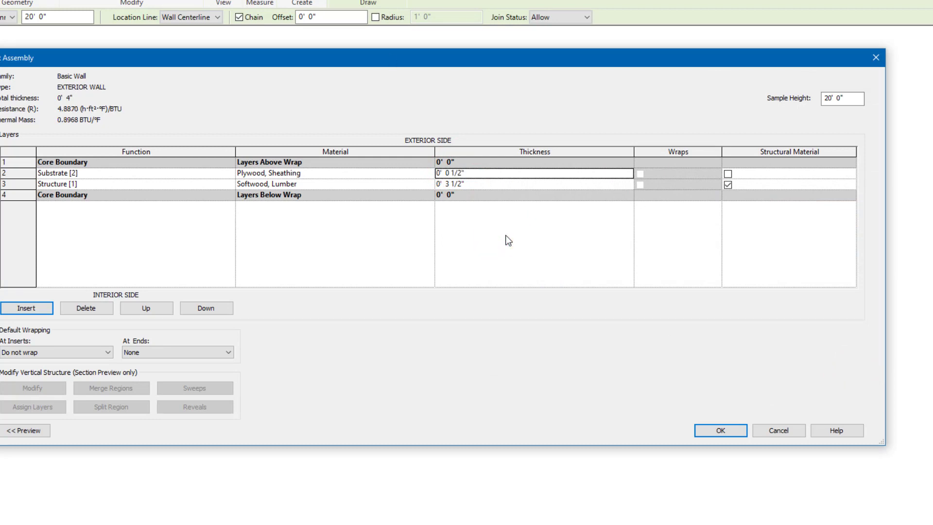
Add a layer outside the exterior core boundary and assign it Rigid insulation, found by searching FOAM, with render appearance shading.
left_click(38, 308)
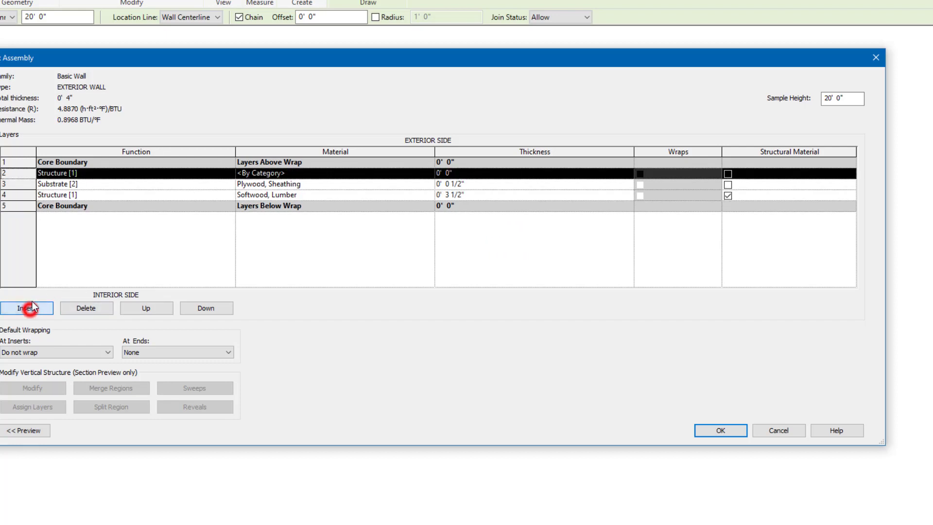
left_click(143, 307)
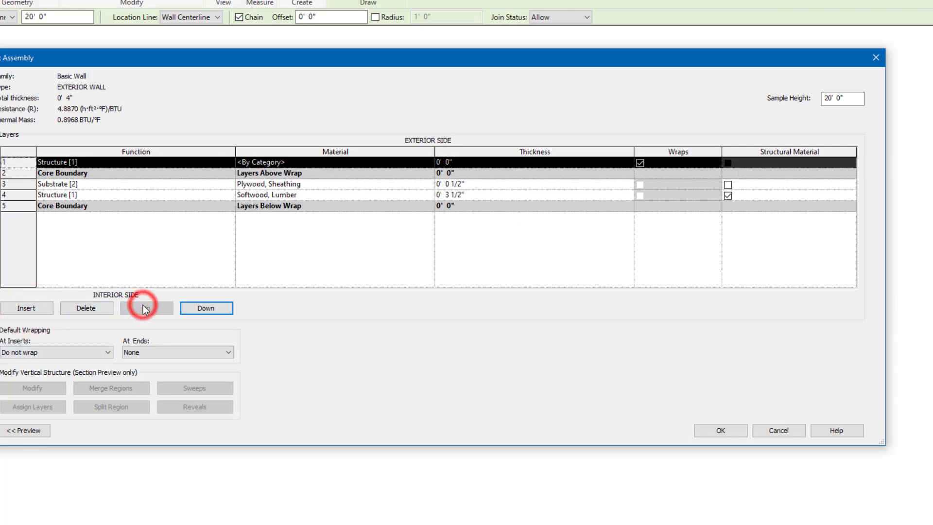
left_click(416, 163)
left_click(429, 162)
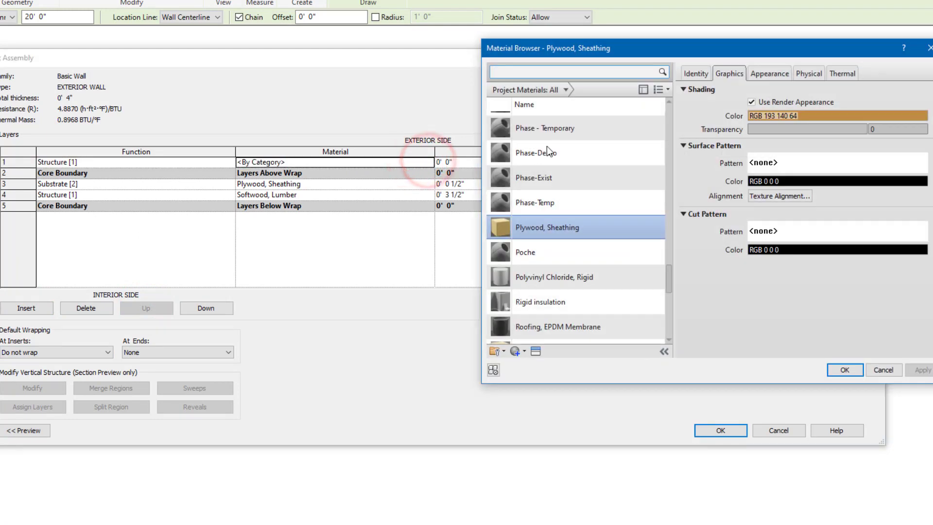
left_click(521, 71)
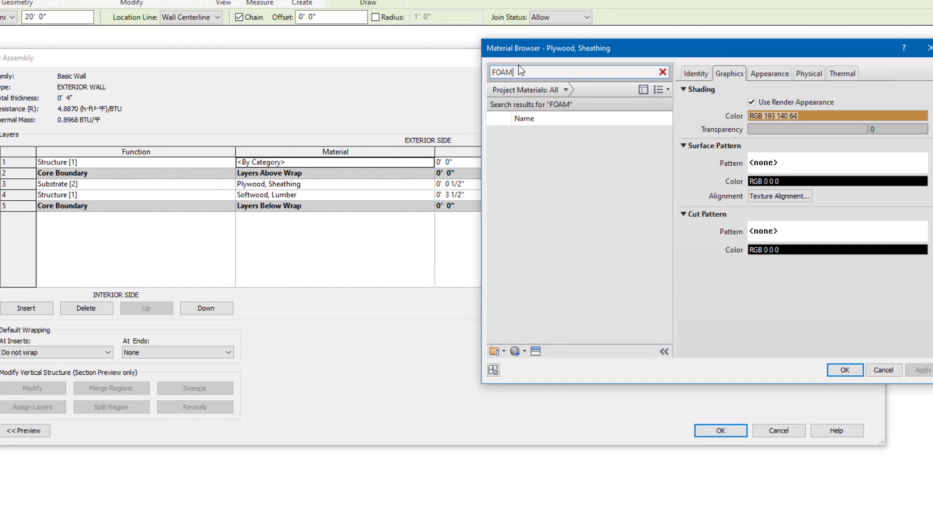
left_click(543, 167)
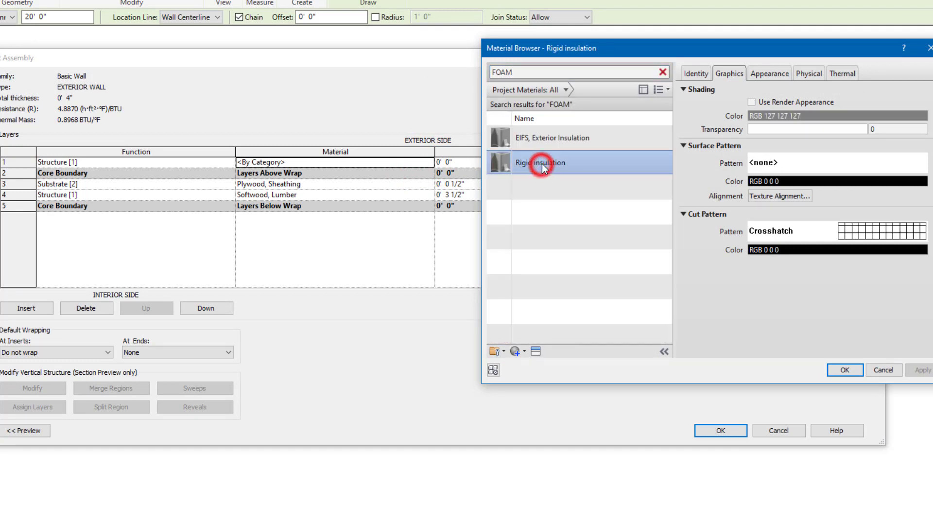
left_click(751, 103)
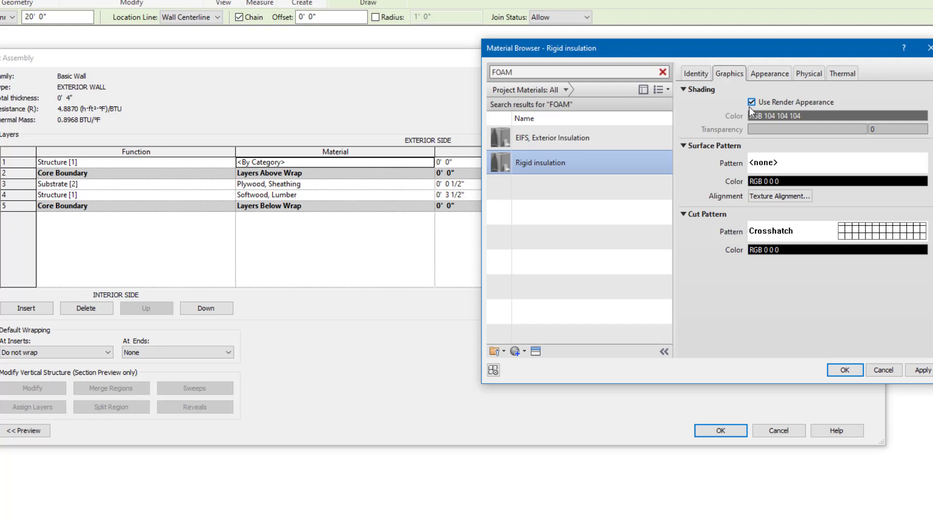
left_click(772, 74)
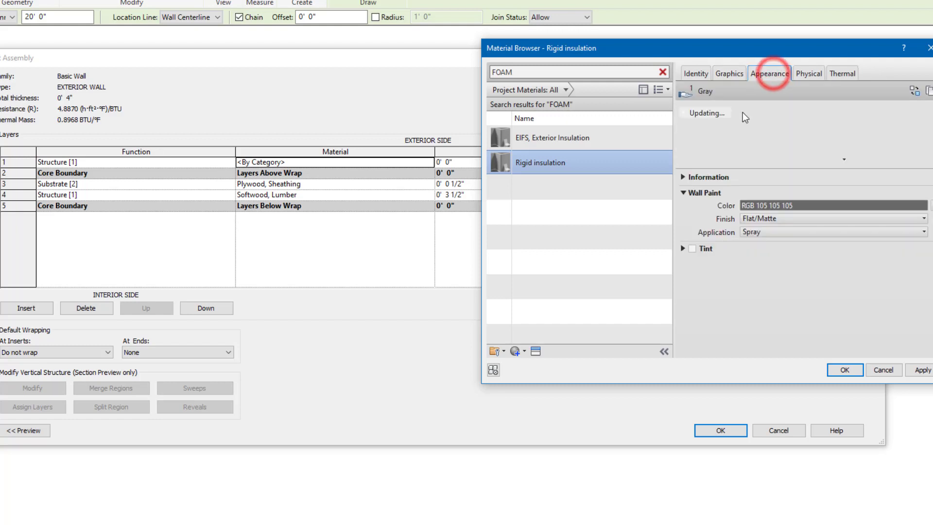
left_click(846, 370)
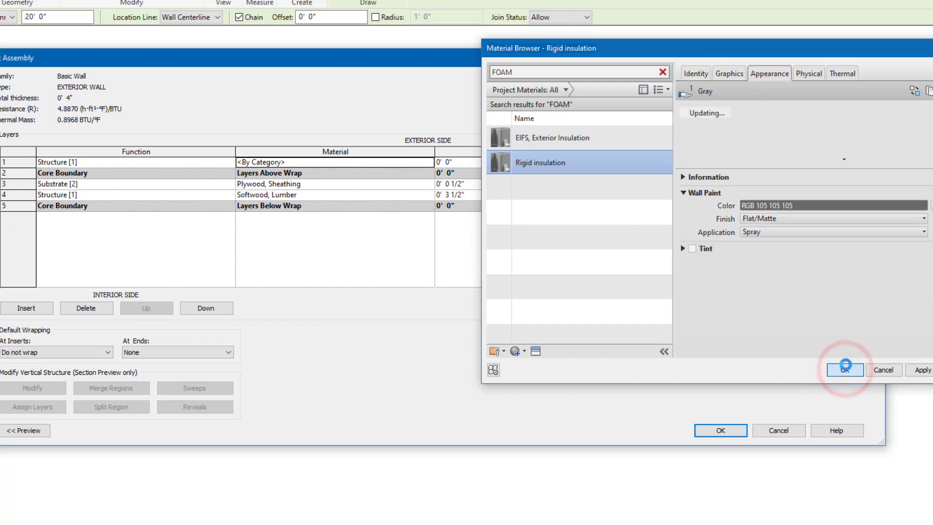
Set the Rigid insulation layer's thickness to 0.5" and accept the wall assembly.
left_click(494, 162)
left_click(495, 162)
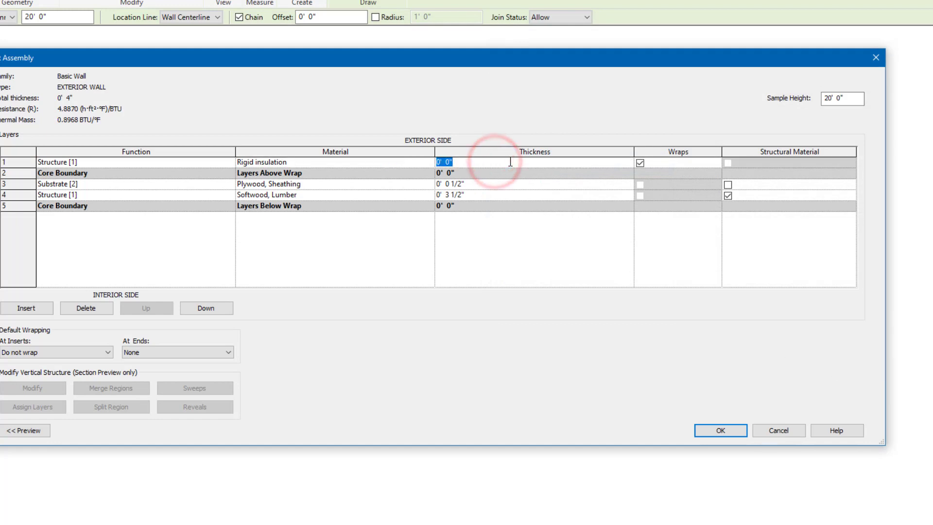
type(".5")
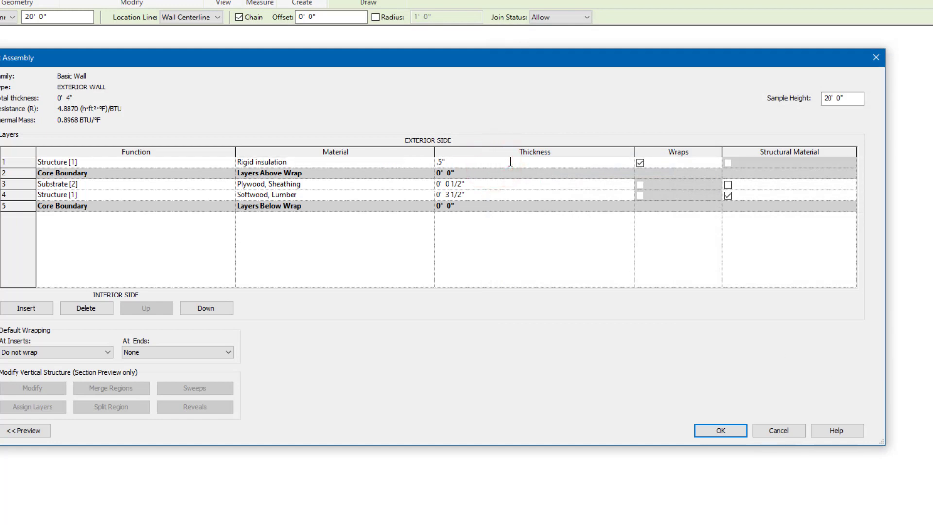
left_click(726, 429)
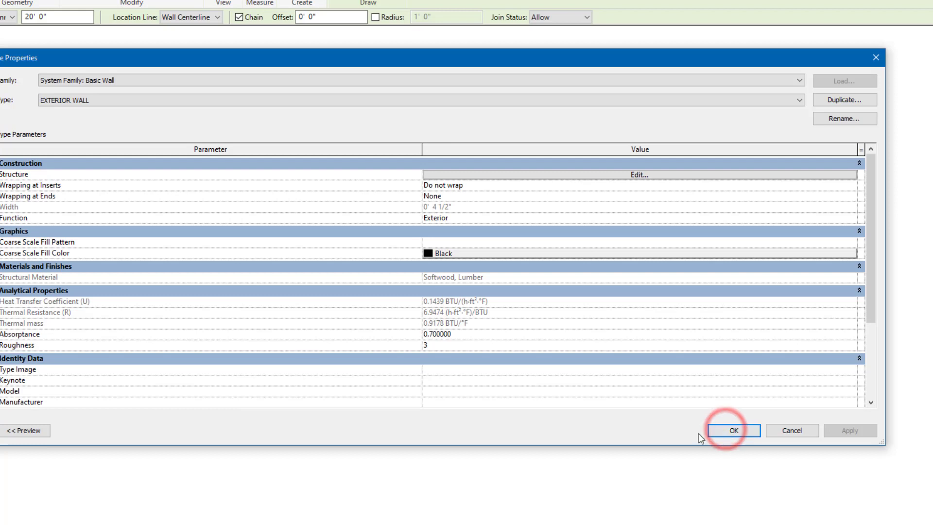
Insert another outermost layer in the EXTERIOR WALL structure and set the Rigid insulation layer's function to Substrate [2].
left_click(647, 175)
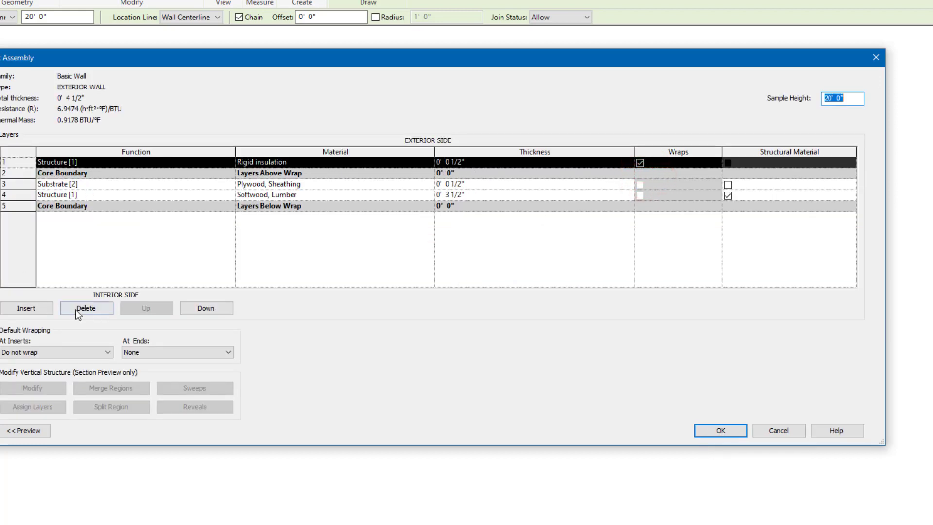
left_click(24, 308)
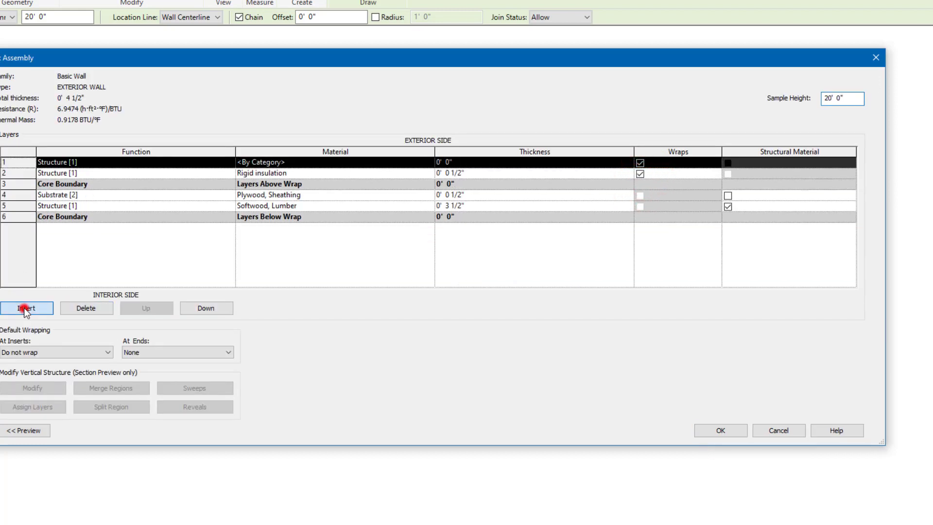
left_click(139, 174)
left_click(227, 173)
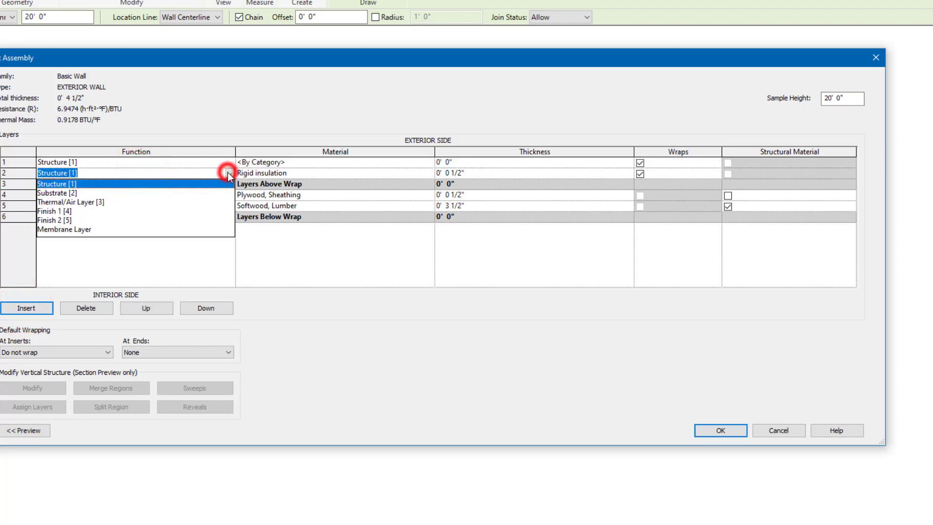
left_click(79, 192)
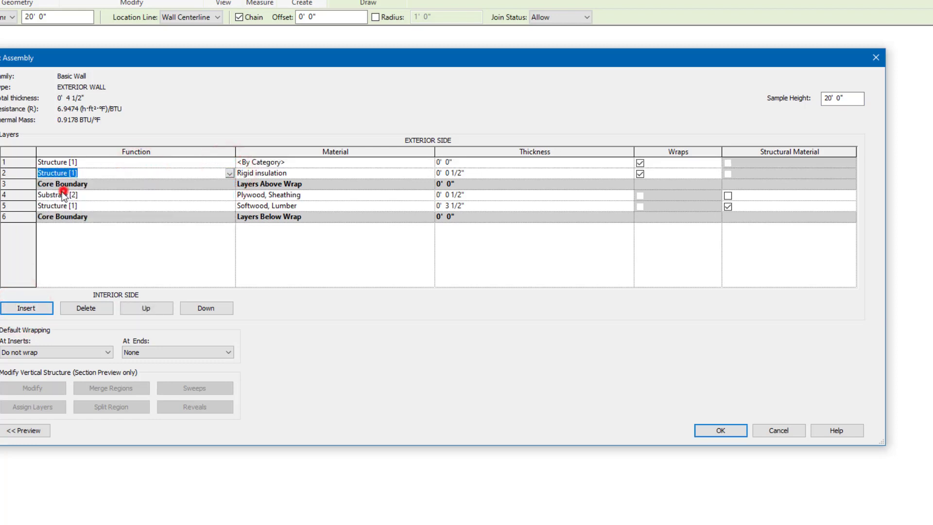
Set the function of the new outermost layer to Membrane Layer.
left_click(99, 162)
left_click(229, 162)
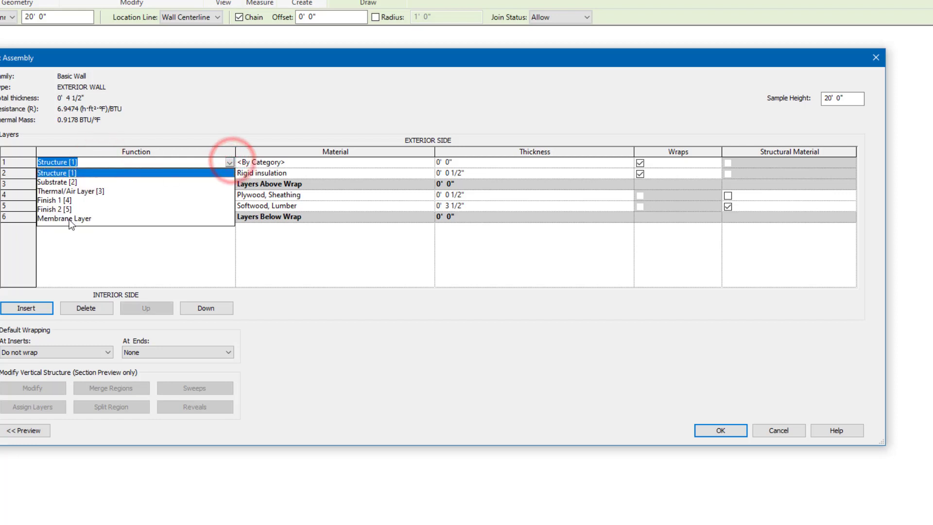
left_click(71, 218)
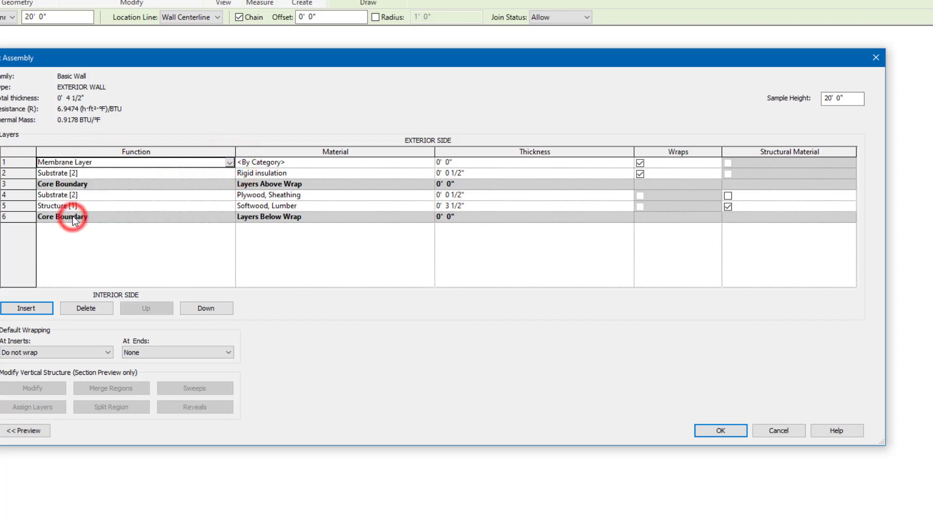
Search the materials for MEM and assign Air Infiltration Barrier to the membrane layer, using its render appearance for shading.
left_click(335, 162)
left_click(430, 163)
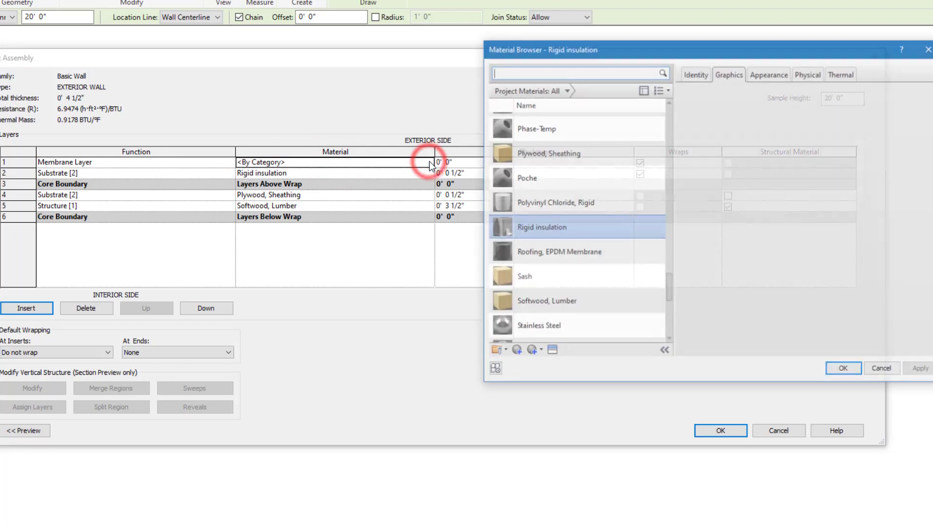
left_click(501, 79)
type("MEM")
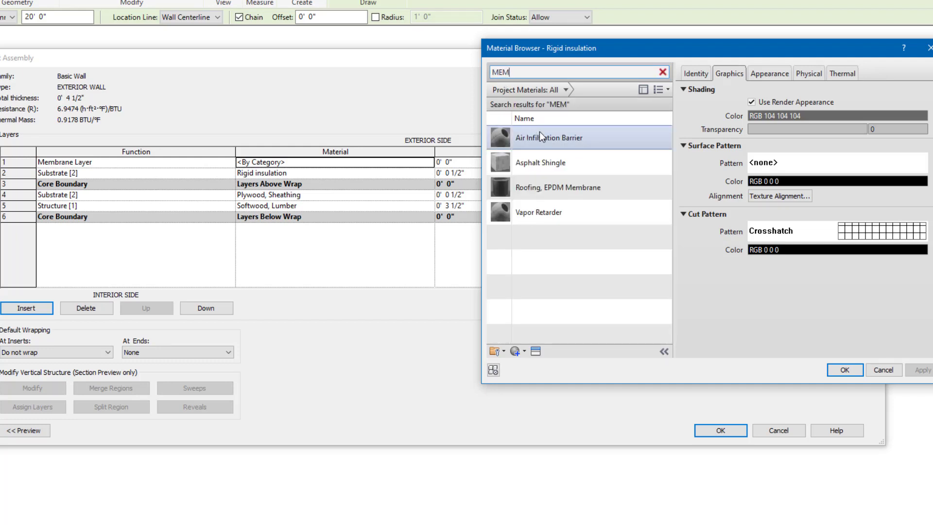
left_click(539, 131)
left_click(752, 103)
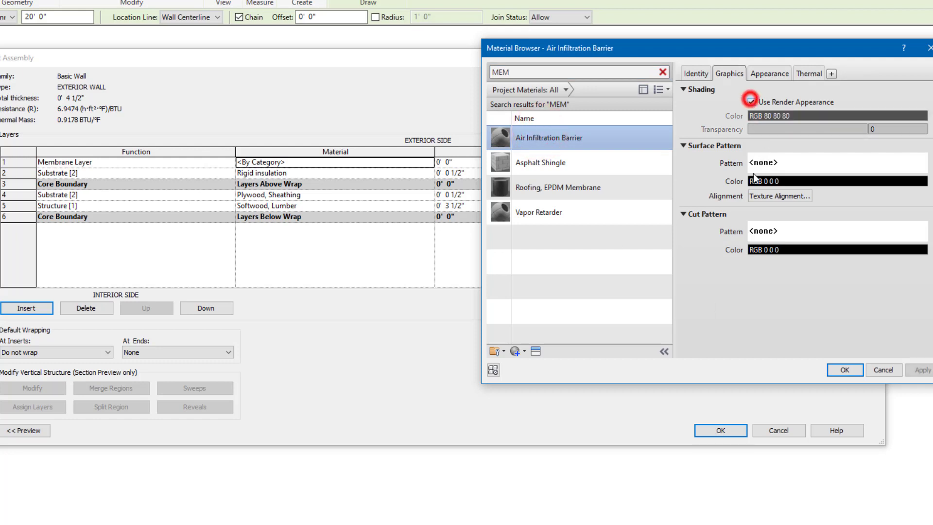
left_click(845, 370)
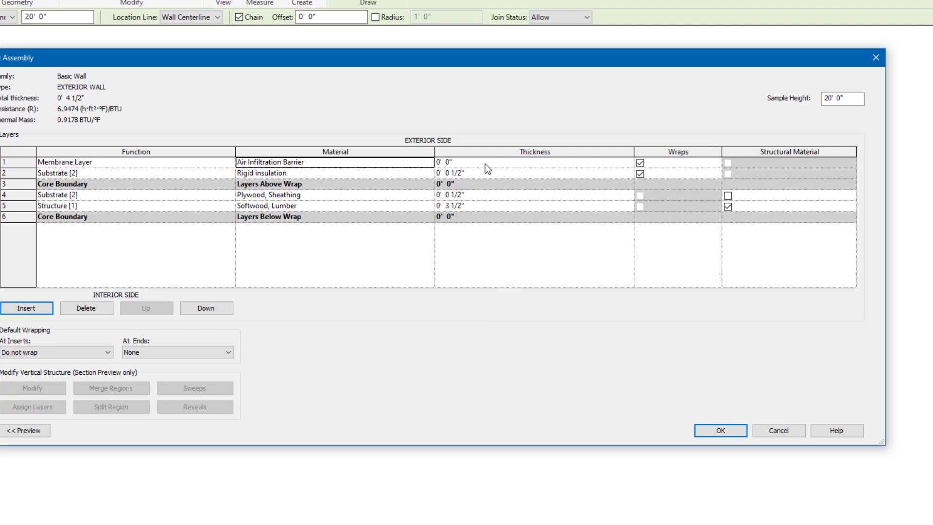
Insert another outermost layer in the EXTERIOR WALL structure and set its function to Finish 1 [4].
left_click(27, 308)
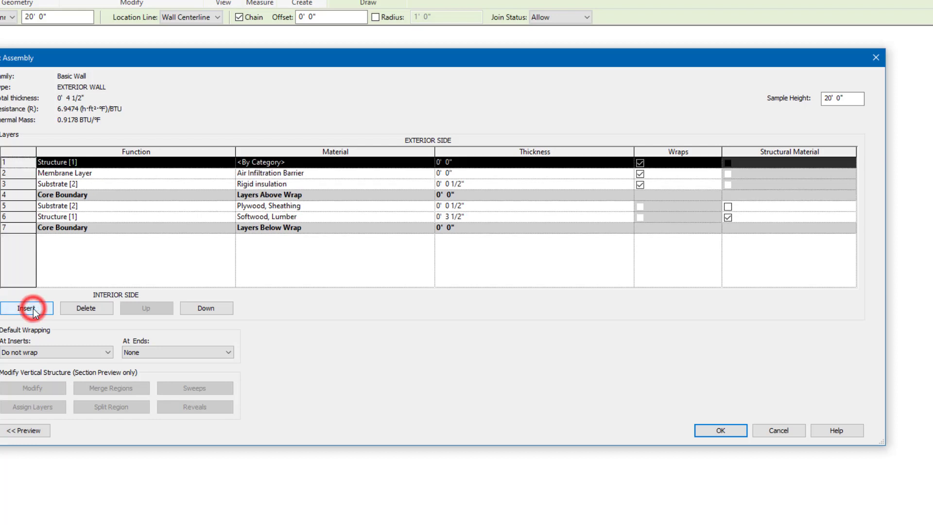
left_click(121, 162)
left_click(229, 162)
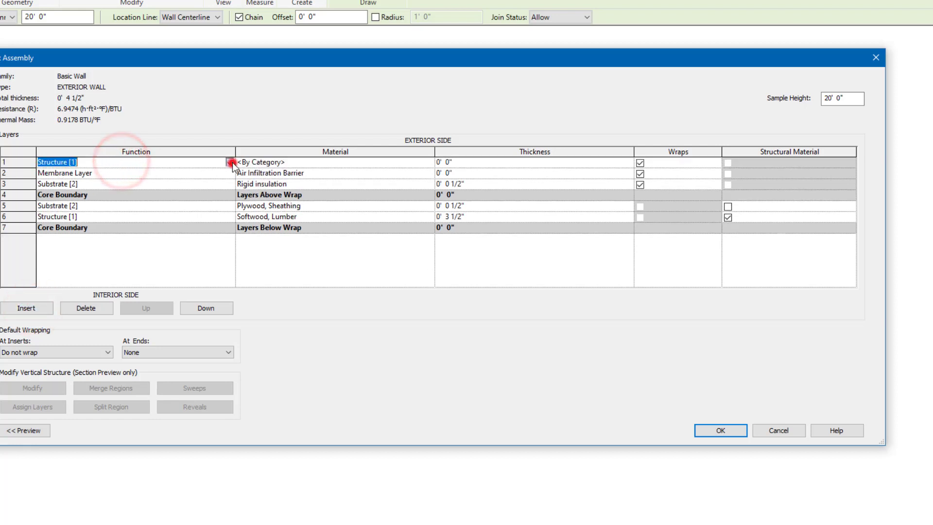
left_click(62, 200)
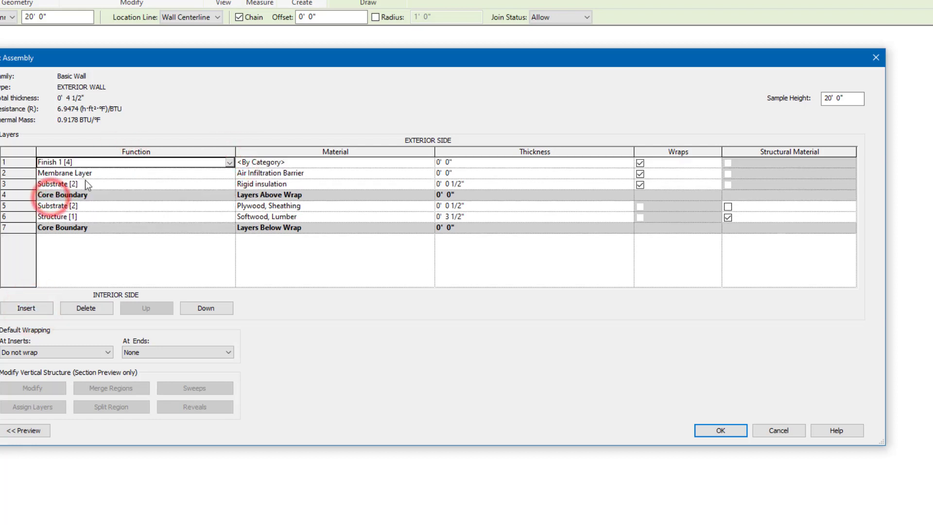
Start choosing a material for the Finish 1 [4] layer and search the project materials for SIDING.
left_click(294, 164)
left_click(429, 162)
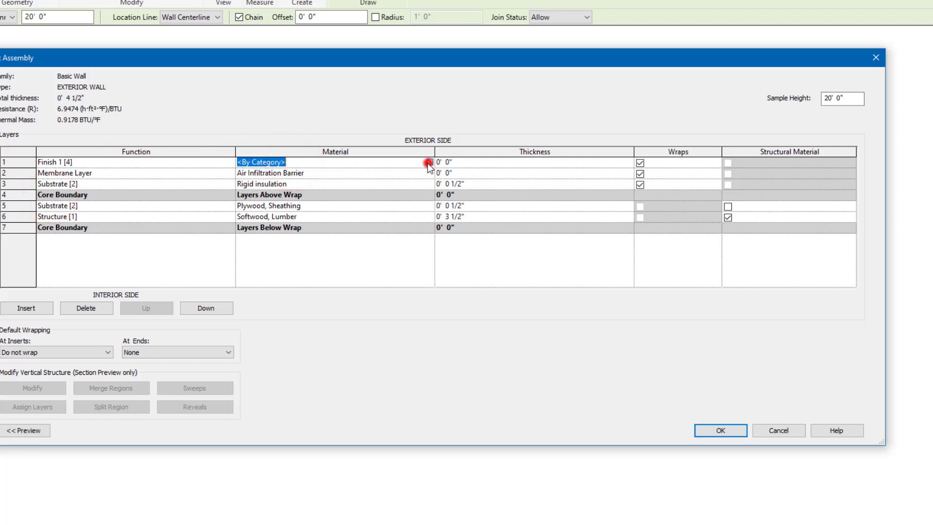
left_click(515, 72)
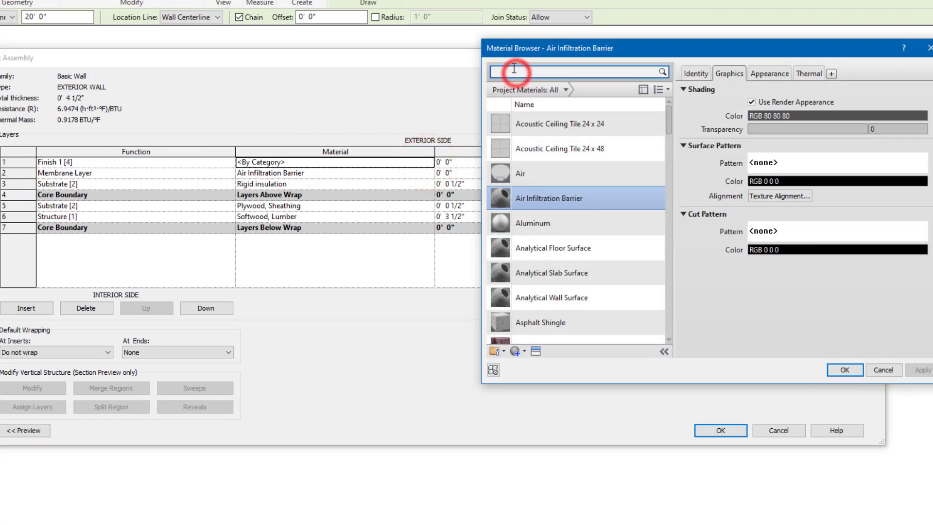
type("SIDING")
key("Return")
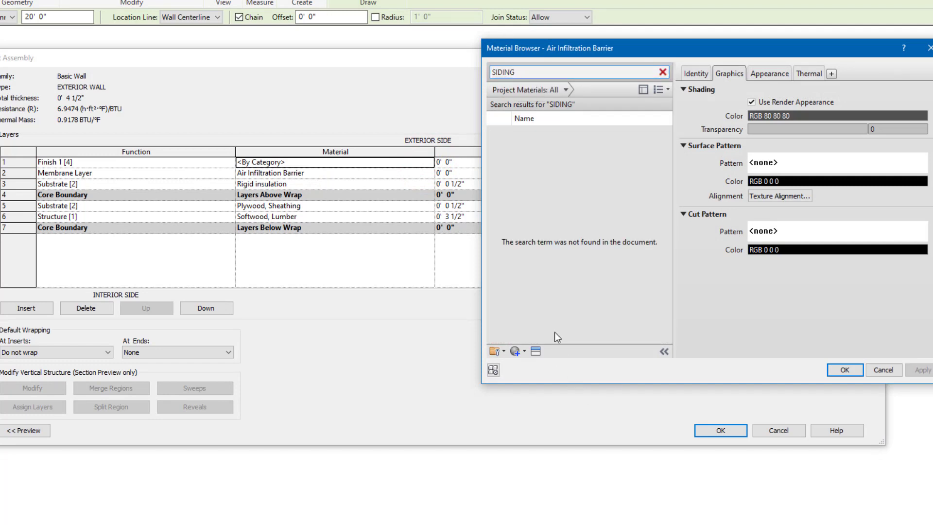
Create a new material and name it VINYL SIDING.
left_click(516, 353)
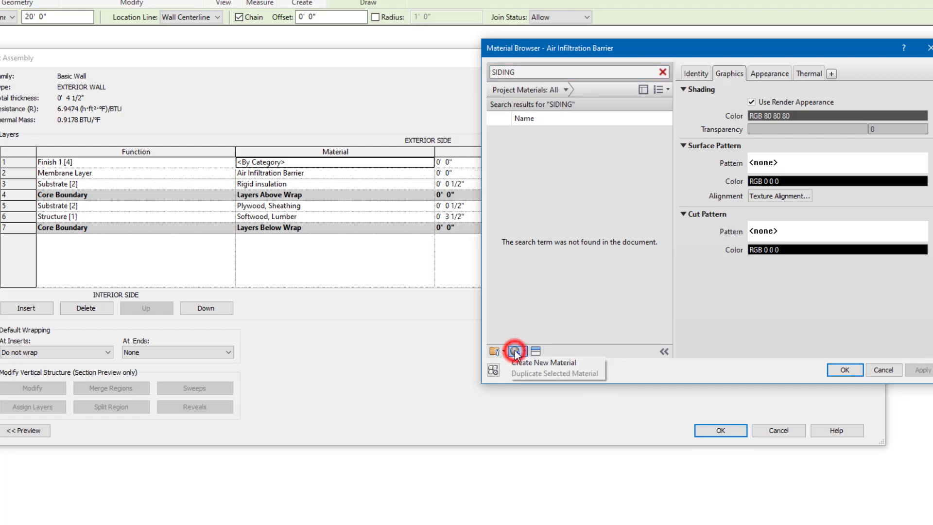
left_click(529, 364)
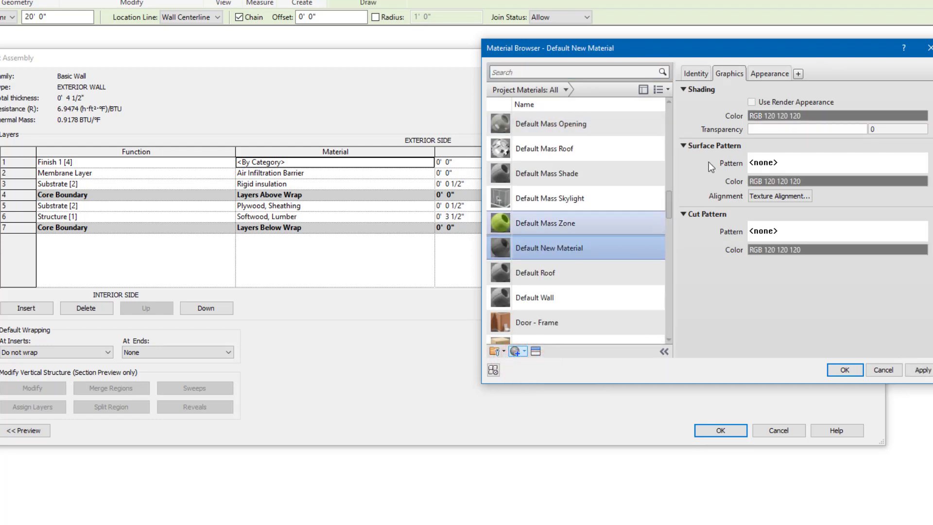
left_click(695, 74)
left_click_drag(843, 91, 758, 95)
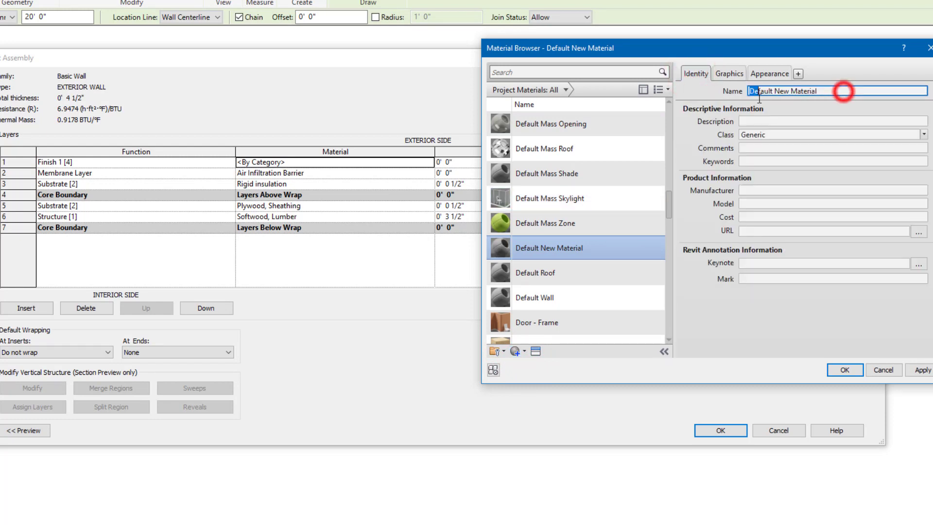
left_click(758, 96)
left_click(792, 89)
left_click(781, 92)
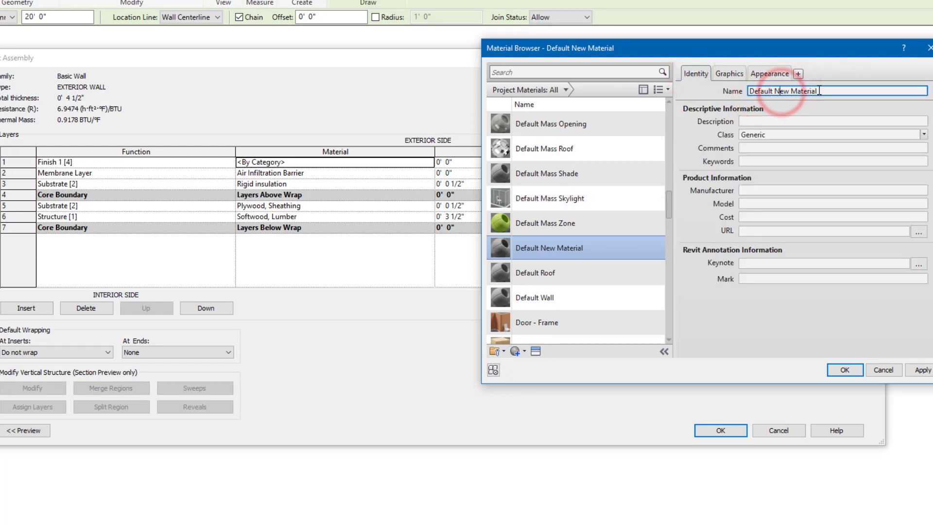
left_click_drag(819, 90, 730, 95)
type("VINY")
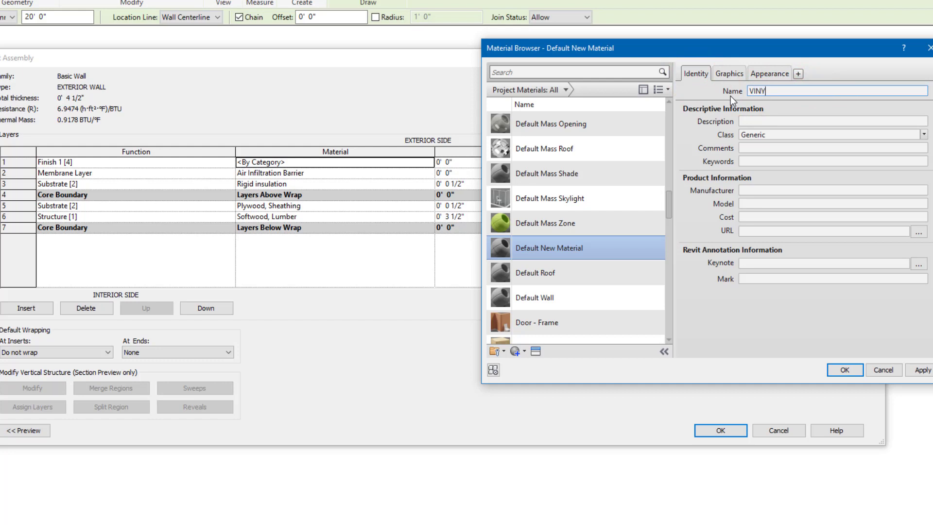
type("L SIDING")
Use the render appearance for VINYL SIDING's shading and search the replacement appearance assets for SIDING.
left_click(723, 75)
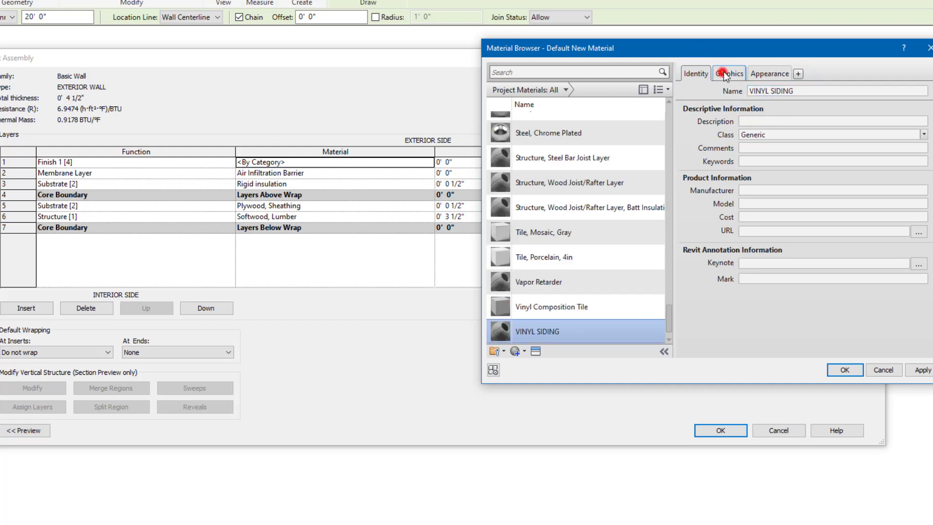
left_click(751, 102)
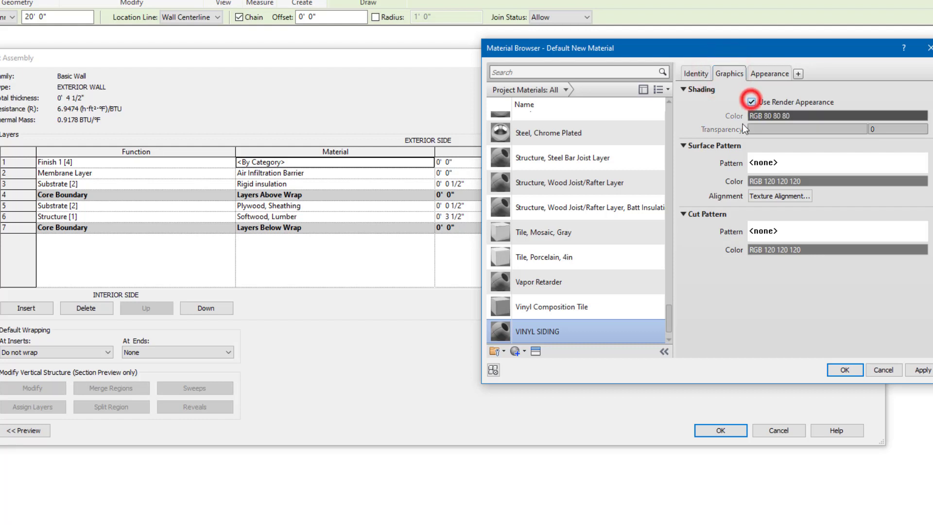
left_click(765, 74)
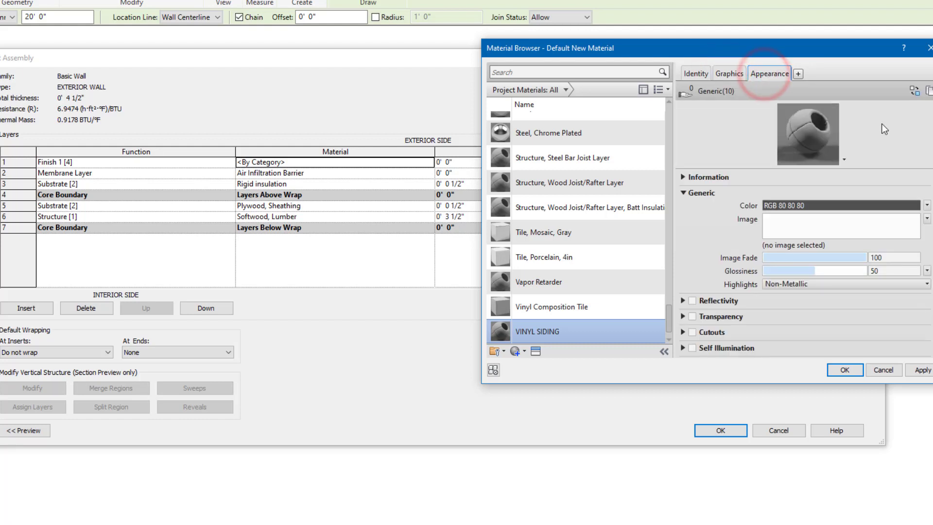
left_click(914, 91)
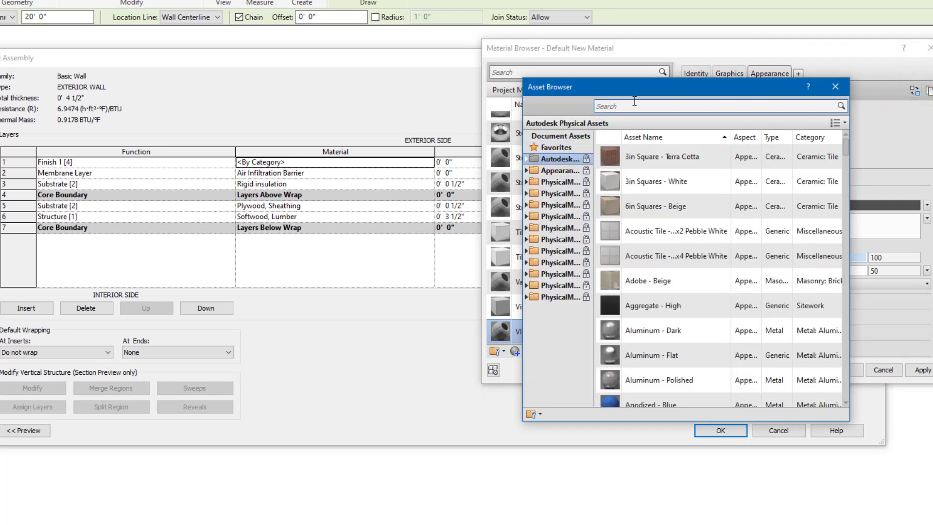
left_click(572, 136)
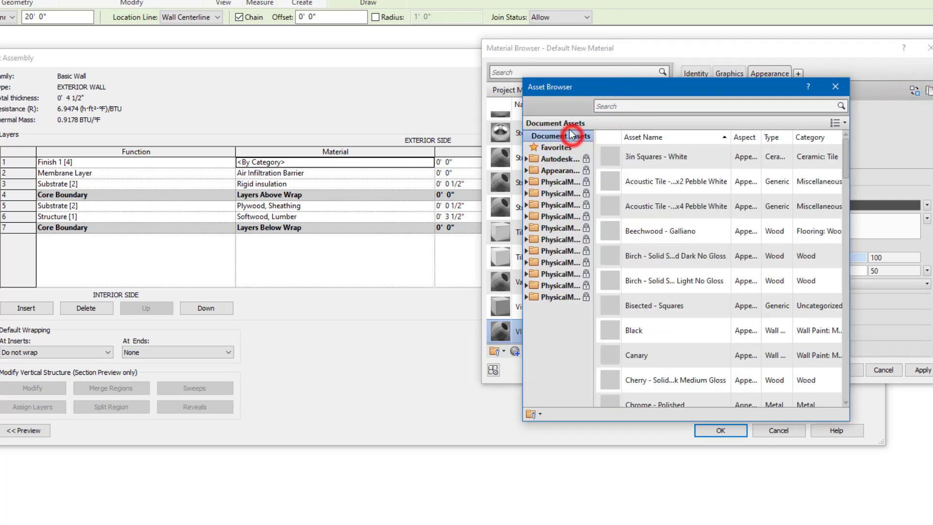
left_click(626, 105)
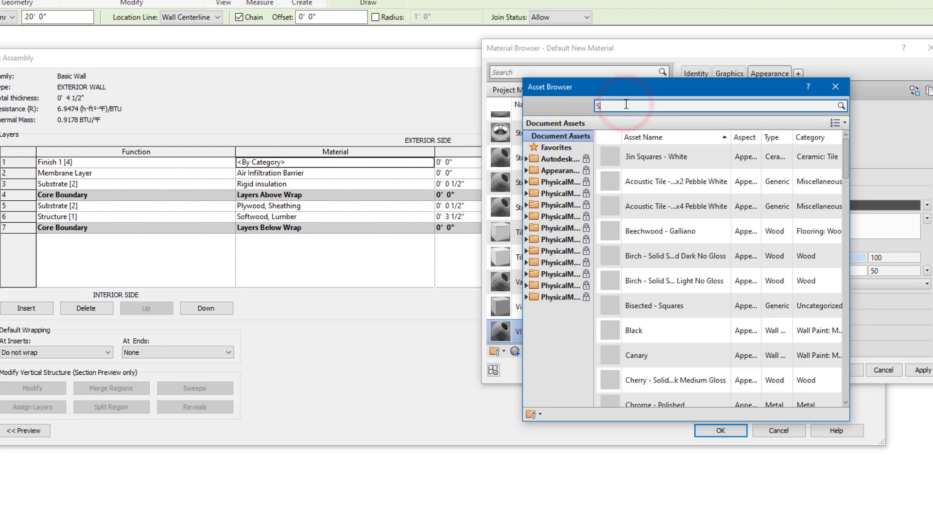
type("SIDING")
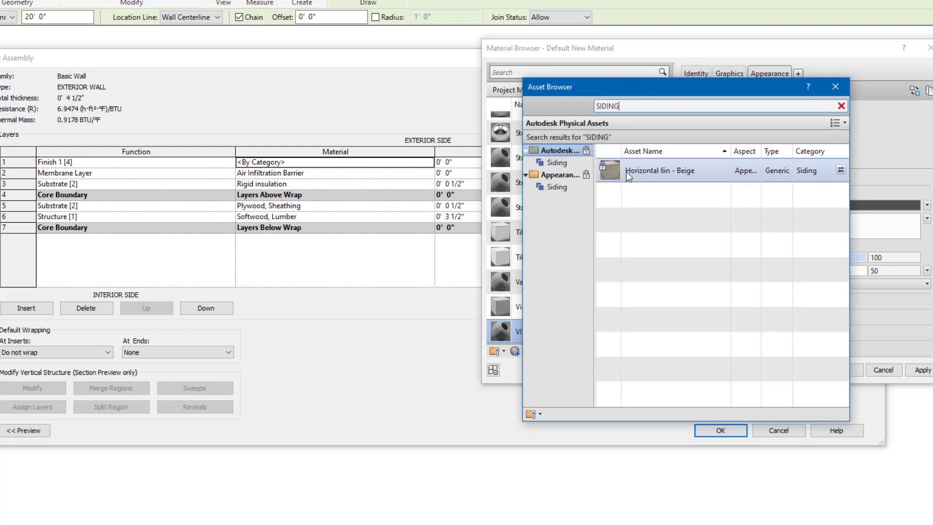
Replace VINYL SIDING's appearance with Horizontal 8in - Gray from the Appearance Library's Siding category and assign the material to the finish layer.
left_click(557, 162)
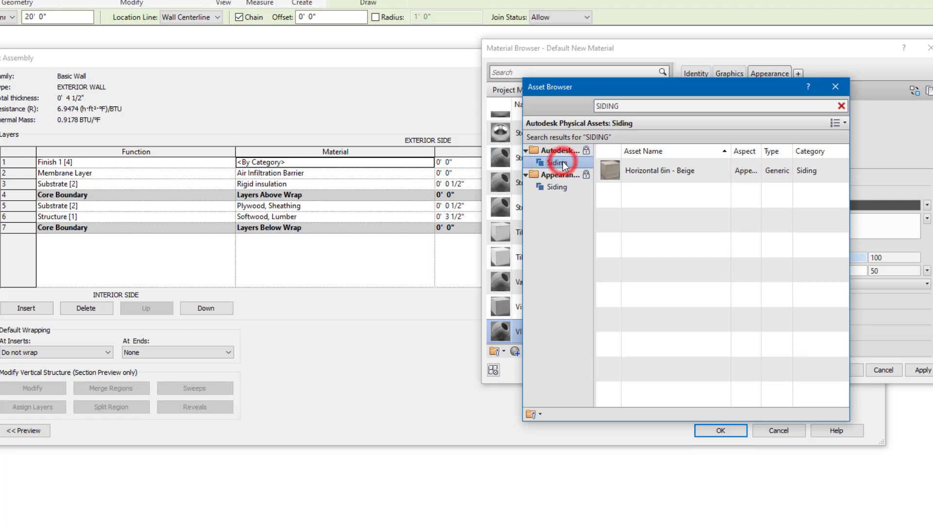
left_click(557, 187)
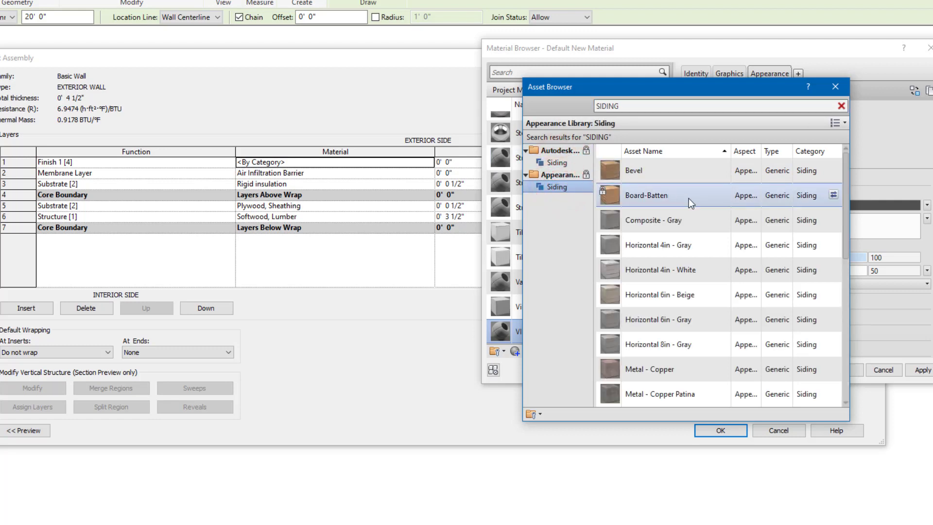
scroll(681, 283, "down", 2)
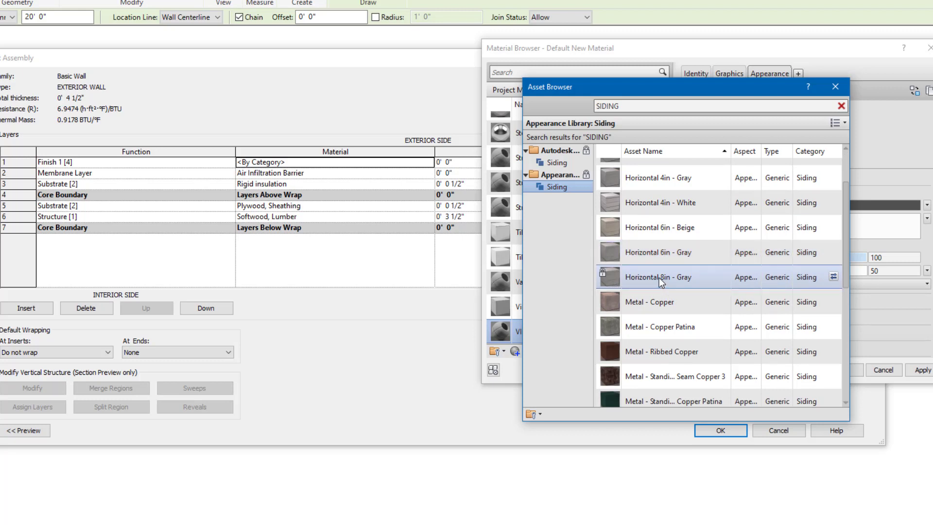
left_click(833, 277)
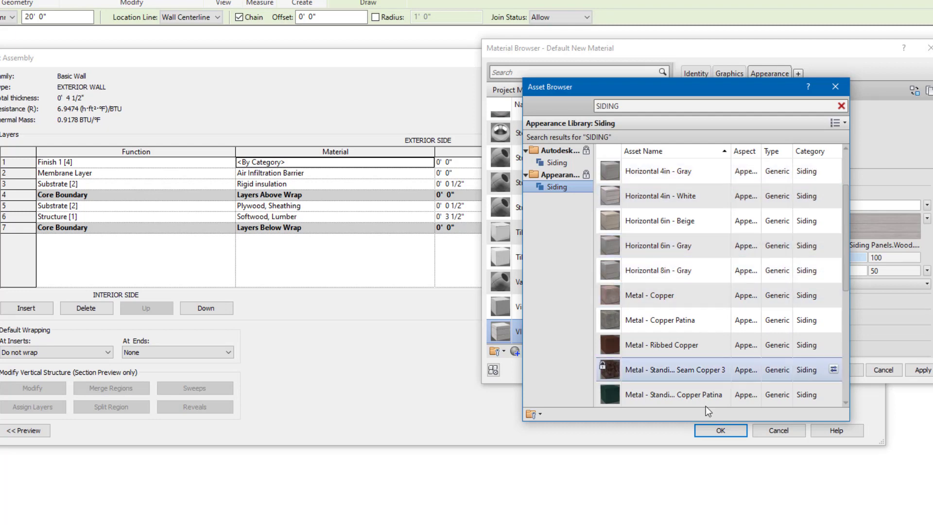
left_click(835, 87)
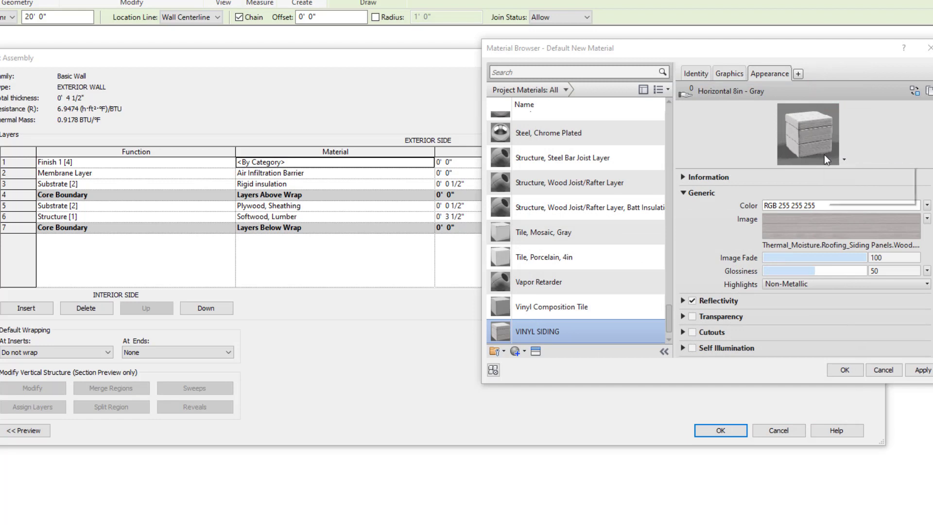
left_click(922, 371)
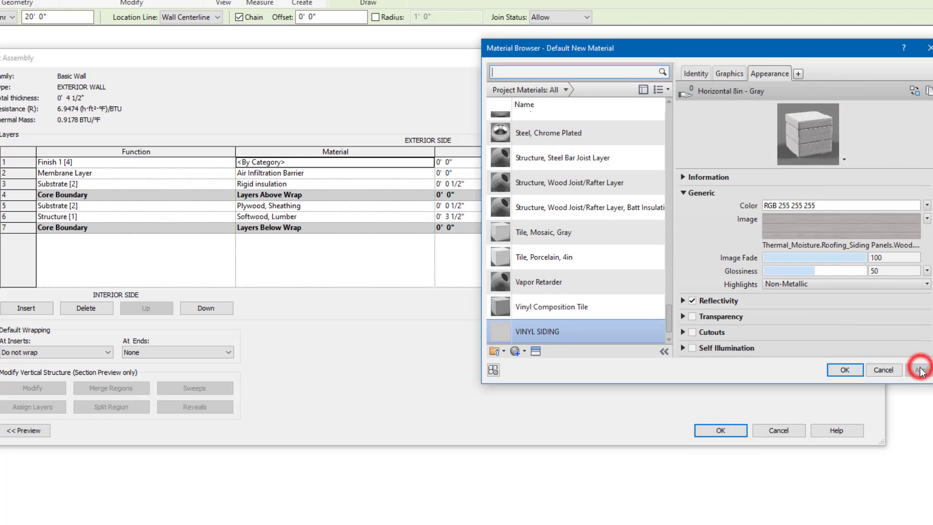
left_click(844, 370)
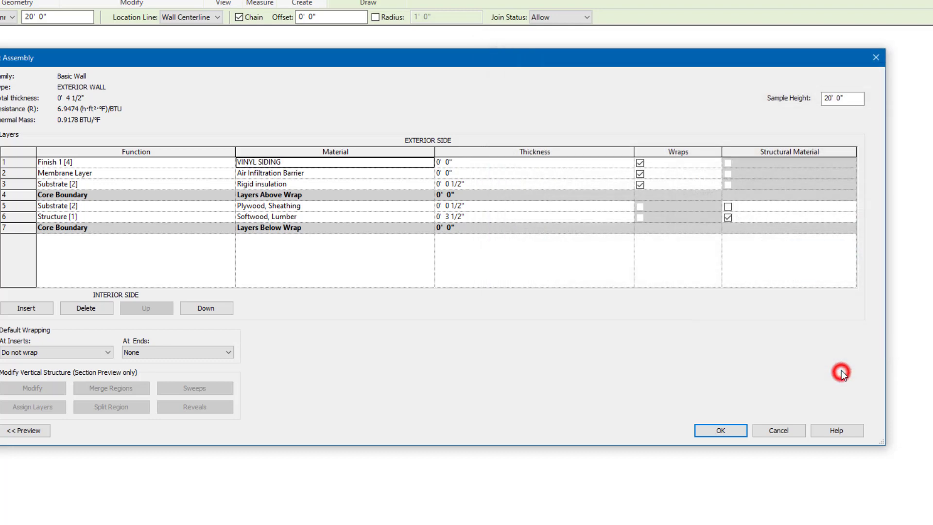
Set the VINYL SIDING finish layer's thickness to 0.5".
left_click(488, 162)
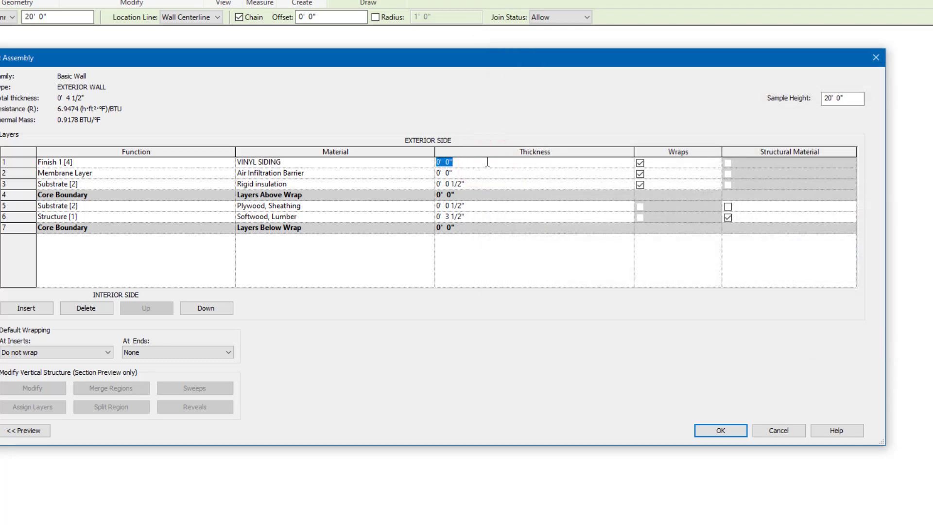
type(".5")
key("Tab")
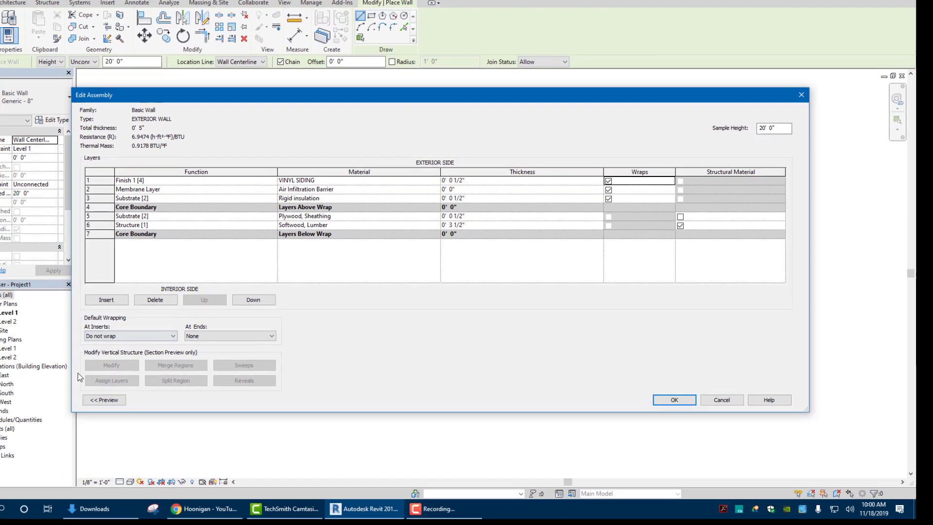
Inspect the wall layers up close in the section preview and accept the EXTERIOR WALL assembly and type properties.
left_click(104, 399)
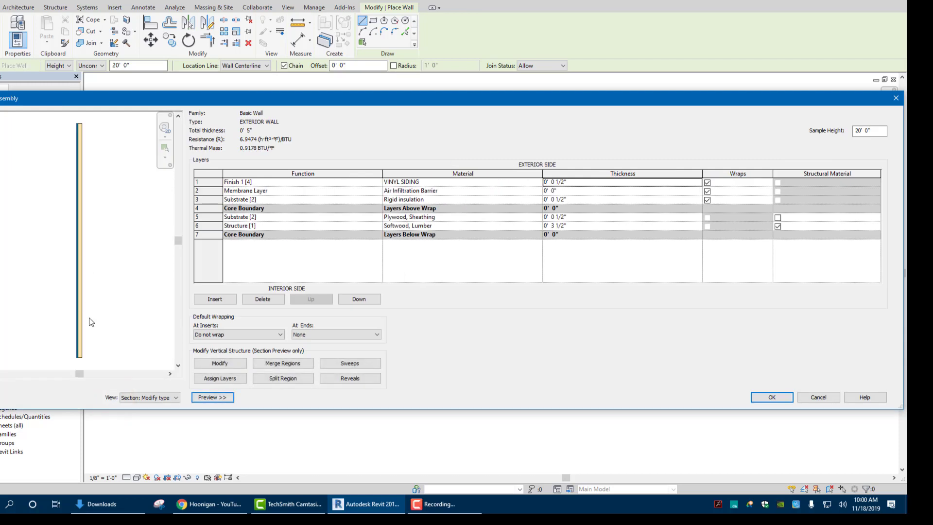
scroll(90, 319, "up", 1)
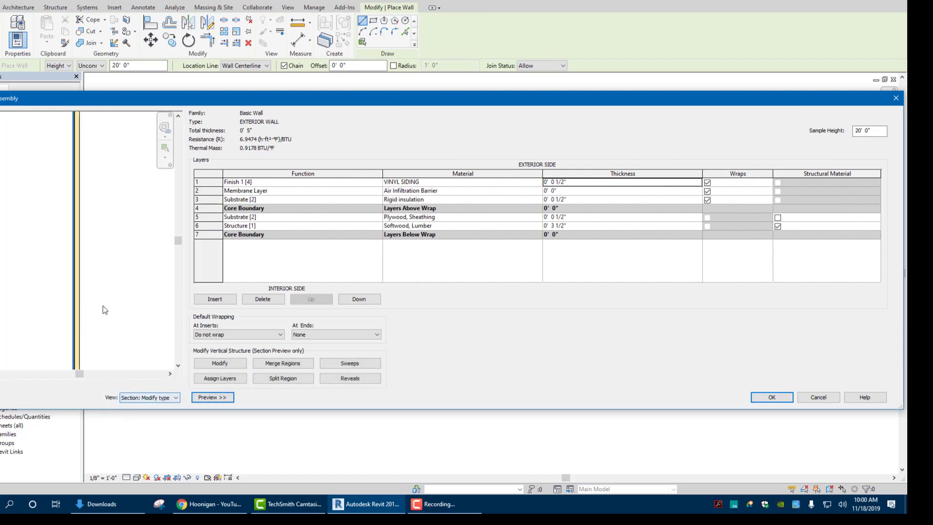
scroll(104, 310, "up", 5)
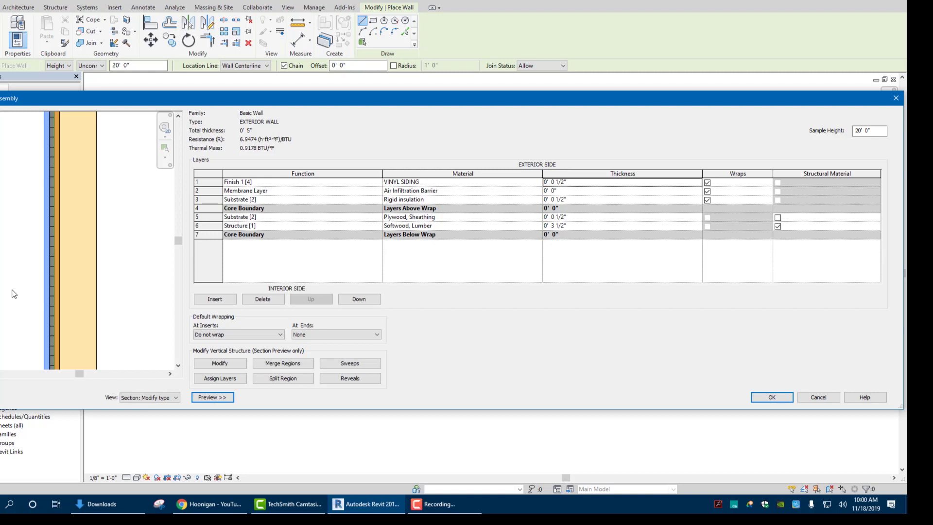
left_click(771, 397)
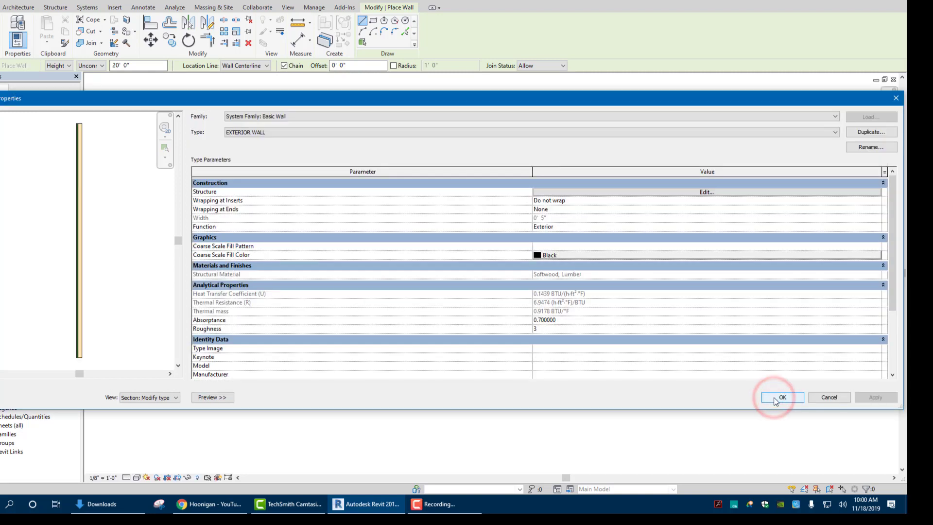
left_click(776, 399)
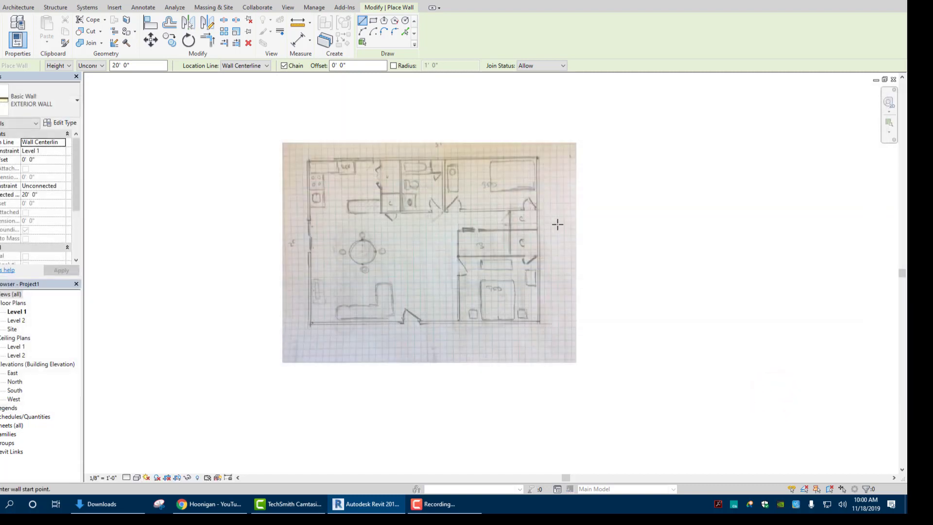
Draw a rectangular EXTERIOR WALL outline of about 34'-6" by 25'-0" over the sketch's outer walls and end wall placement.
middle_click_drag(558, 224, 494, 242)
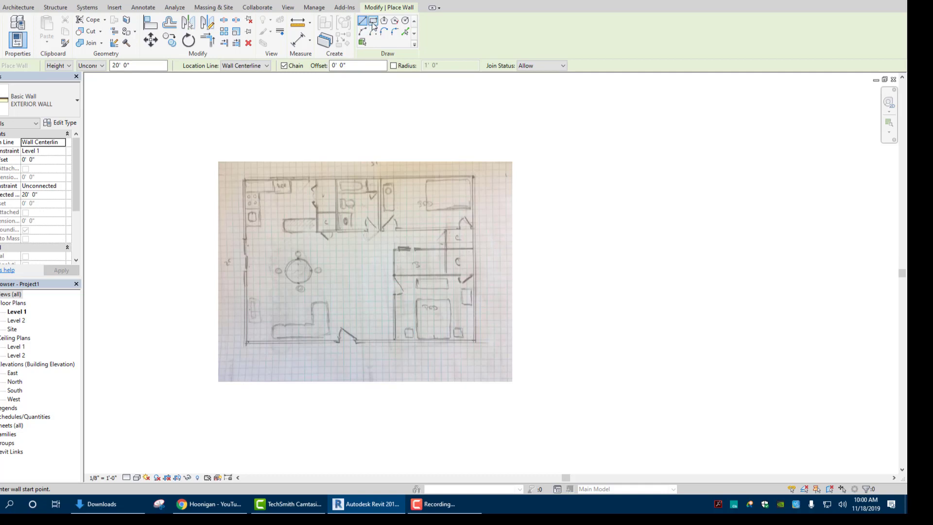
left_click(373, 21)
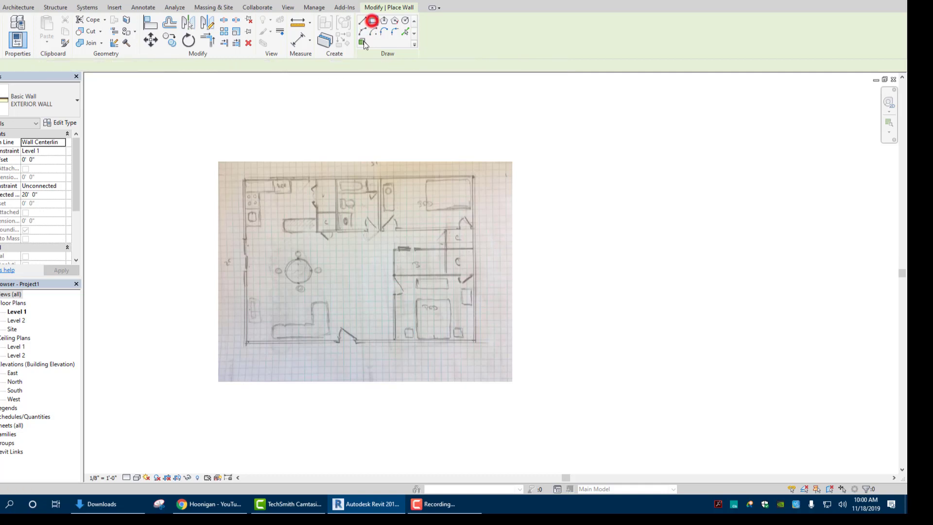
left_click(245, 342)
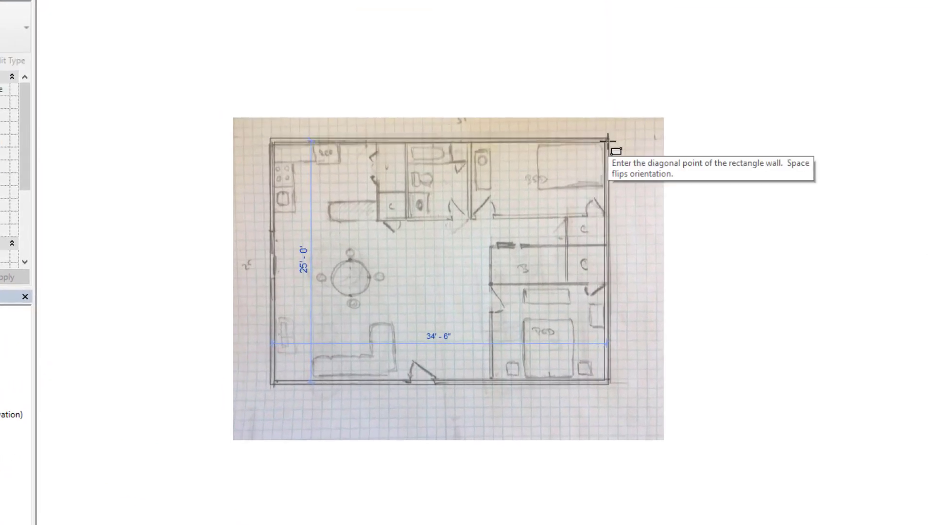
left_click(608, 140)
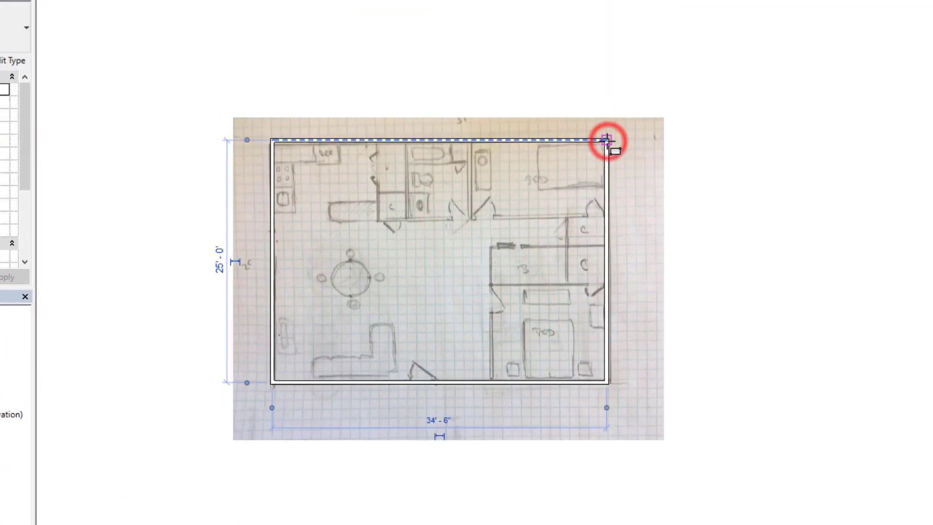
right_click(746, 166)
left_click(774, 168)
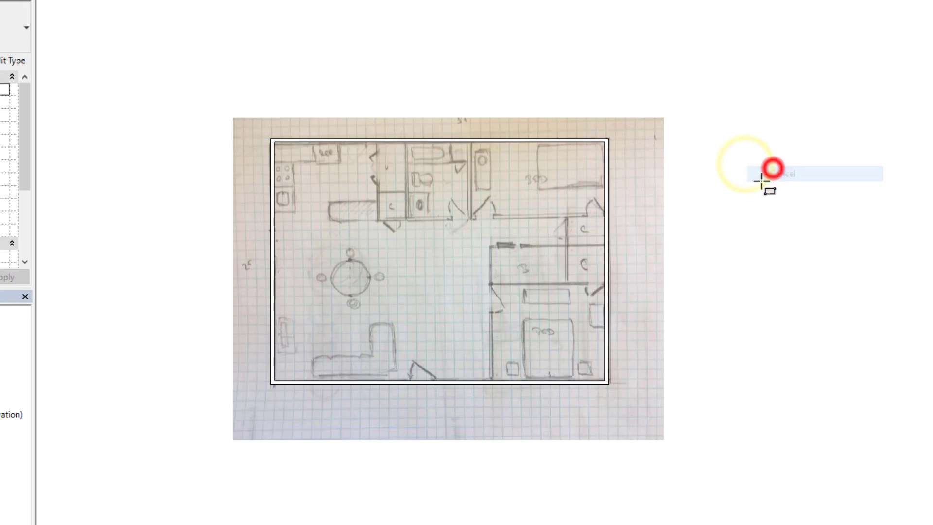
key("Escape")
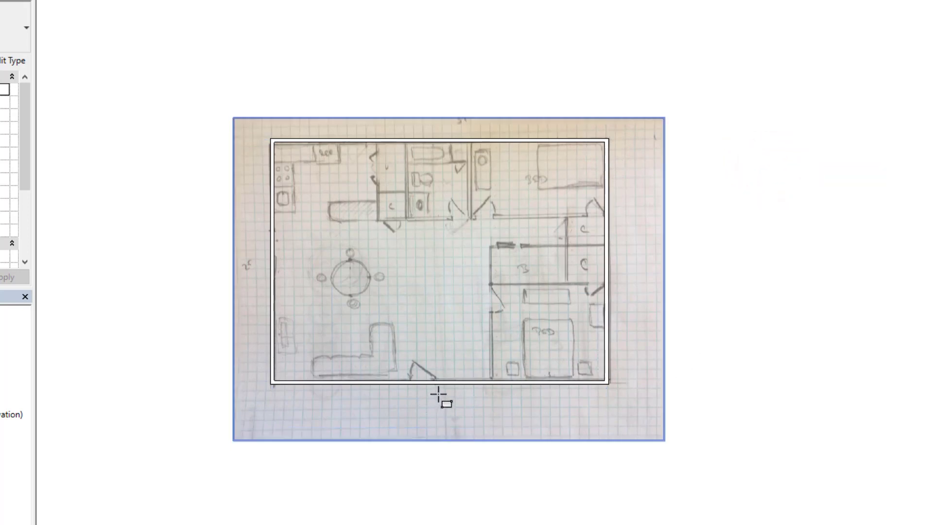
Set the distance between the west and east walls to 35' and check the north wall's distance from the south wall.
left_click(609, 297)
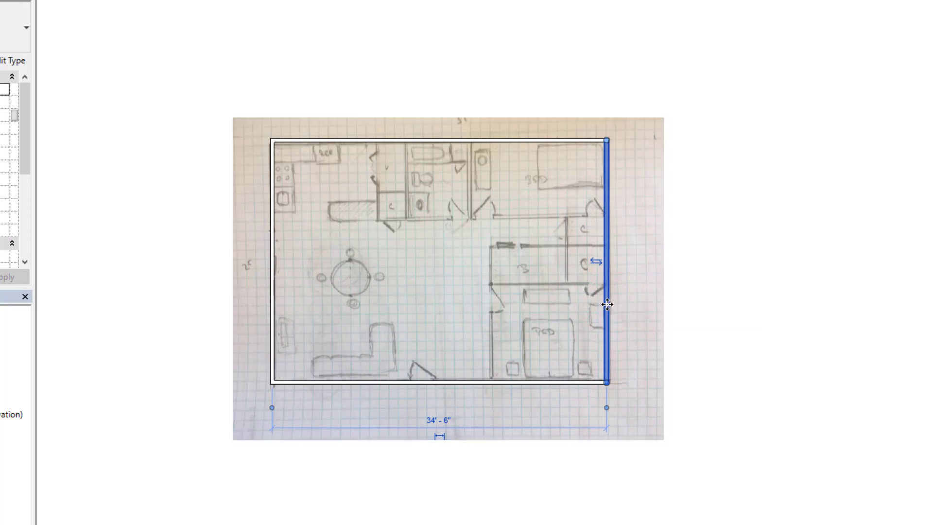
left_click(432, 422)
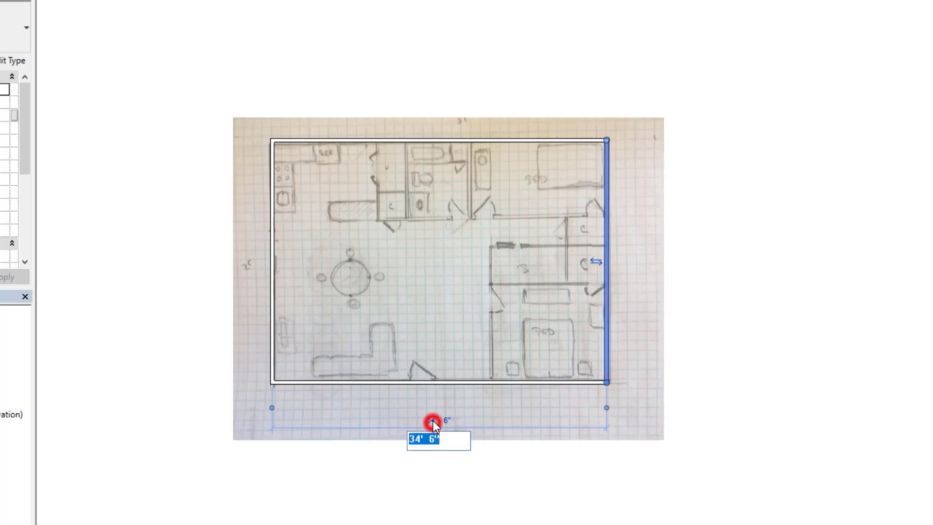
type("35")
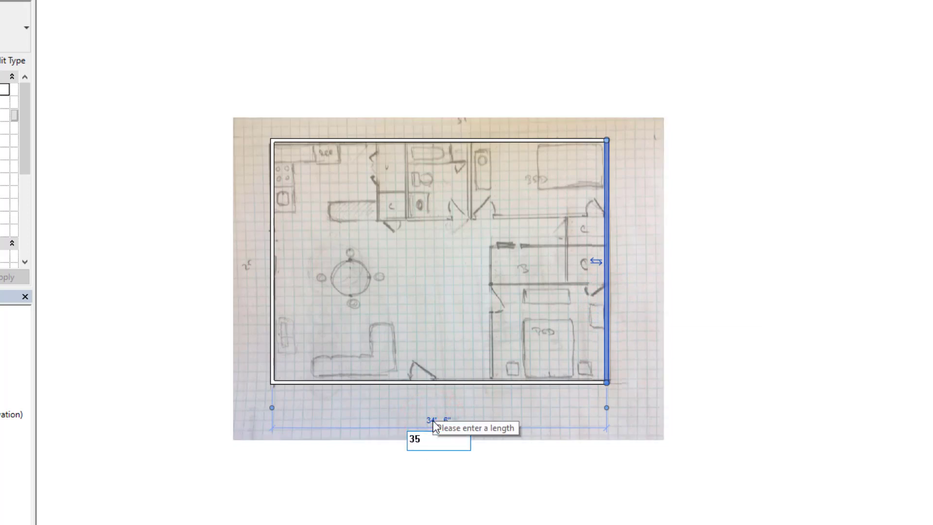
key("Return")
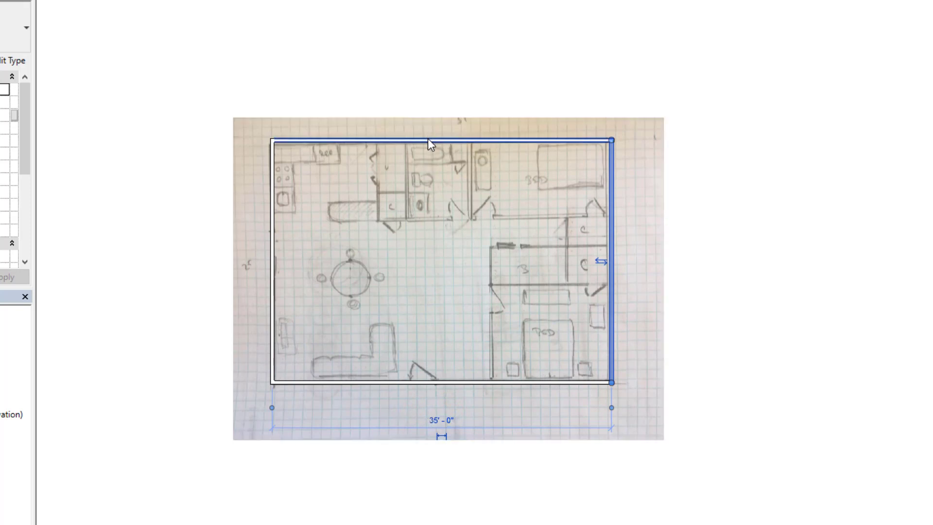
left_click(427, 139)
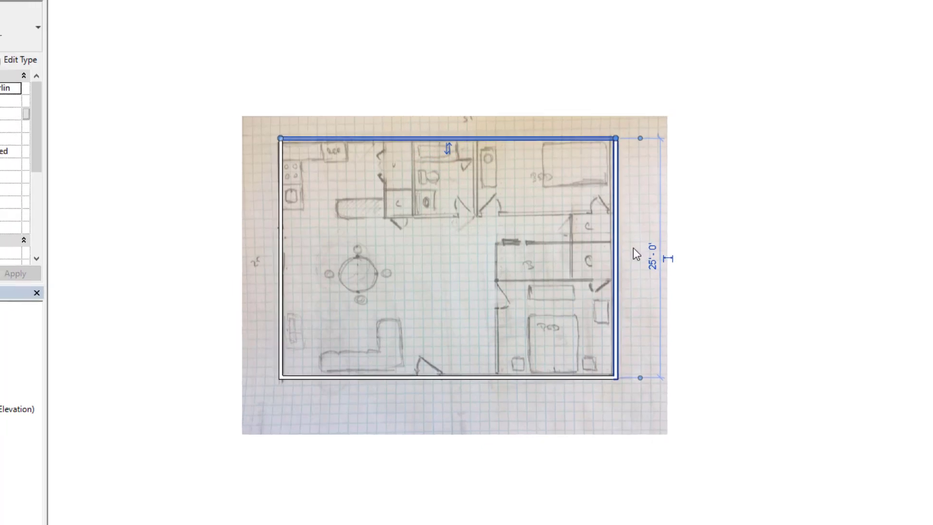
left_click(821, 227)
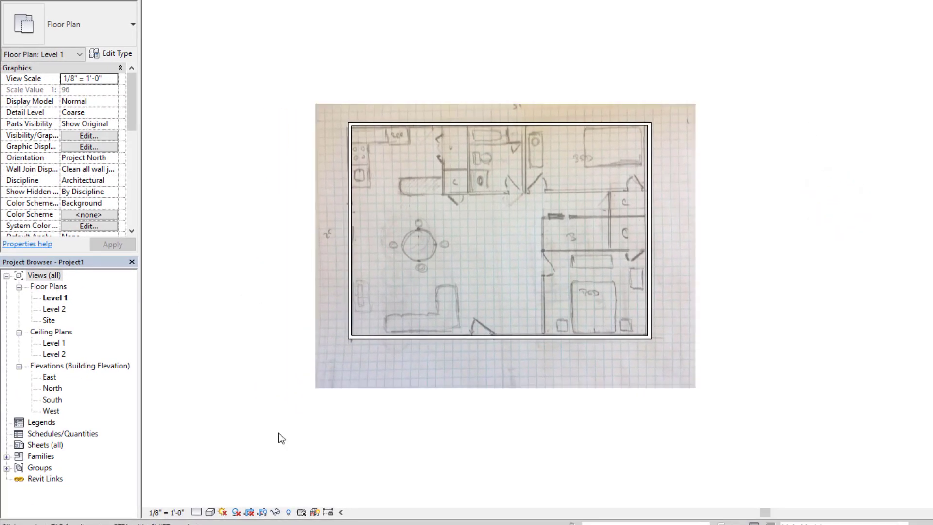
Set the Level 1 floor plan's detail level to Fine and bring the southwest wall corner into close view.
left_click(196, 512)
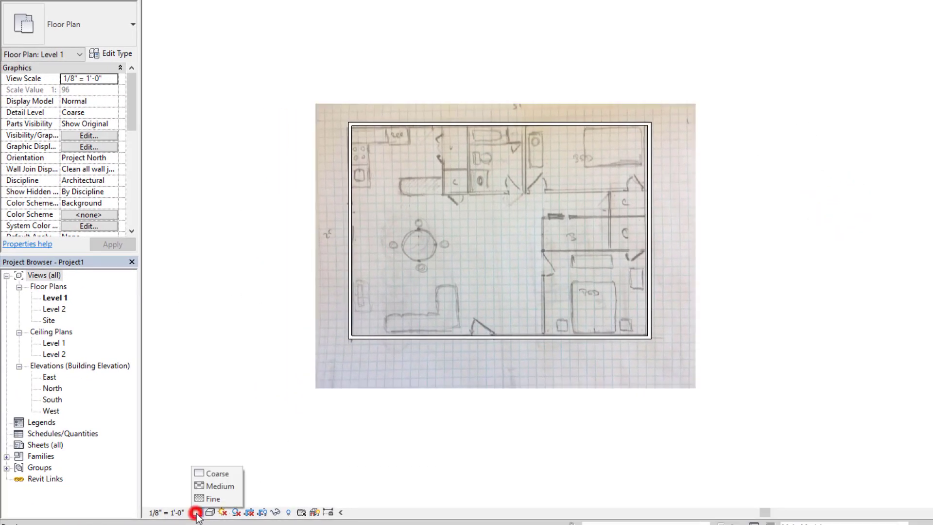
left_click(204, 498)
scroll(352, 348, "up", 4)
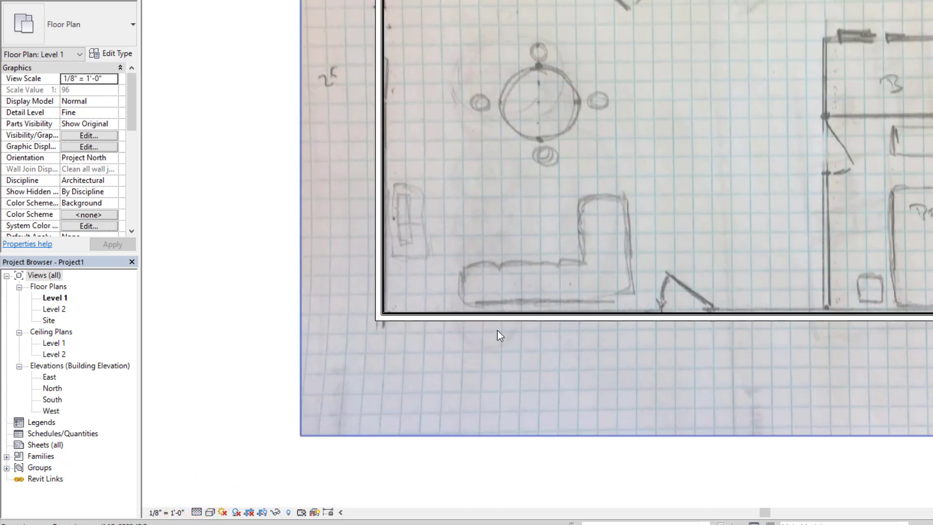
scroll(534, 323, "up", 2)
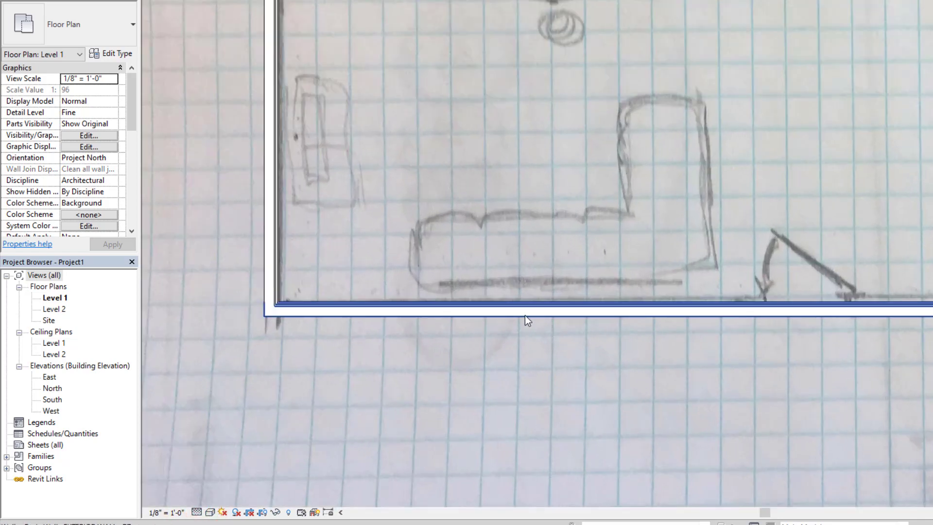
Flip the south wall so its exterior side faces outward.
left_click(525, 314)
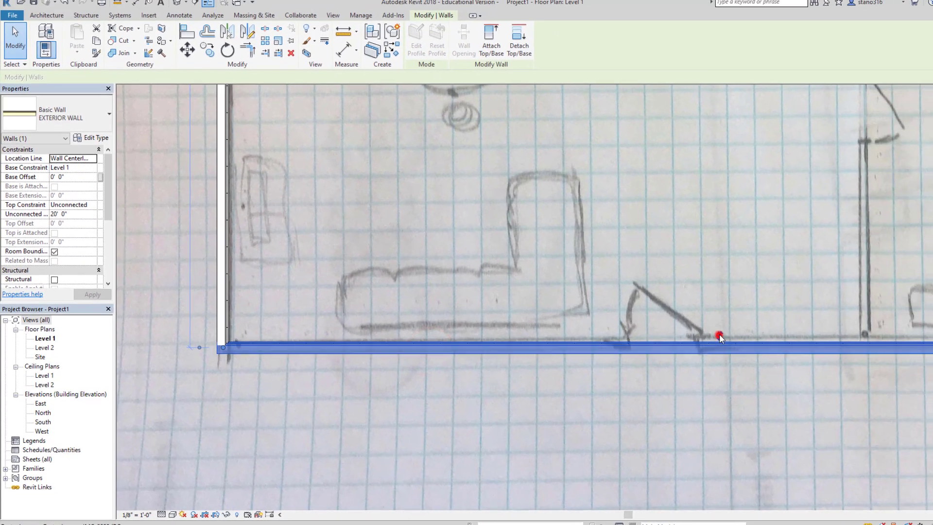
left_click(832, 306)
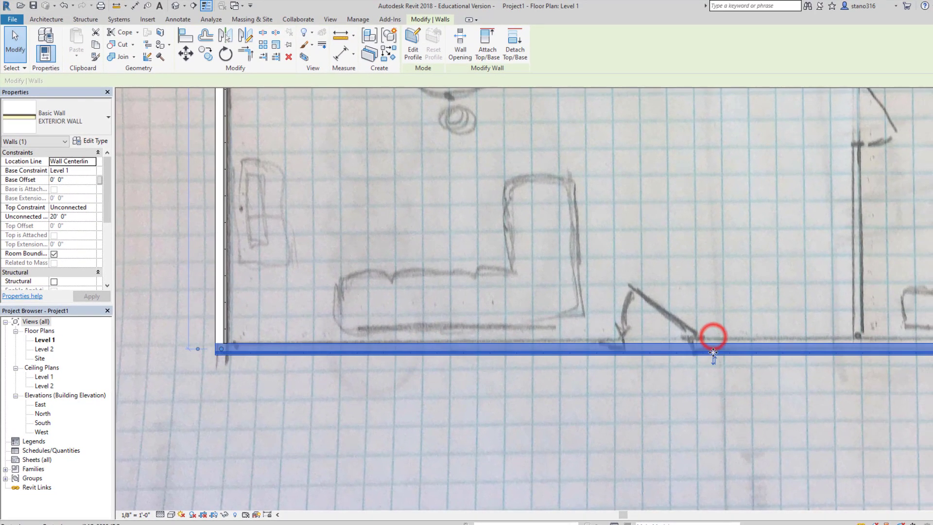
scroll(386, 344, "down", 1)
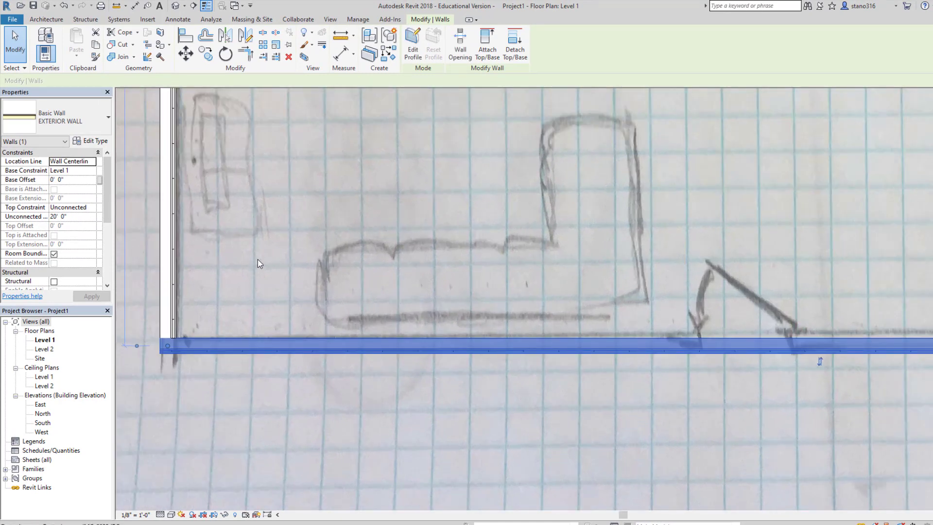
Flip the west, north and east walls so their exterior sides face outward.
scroll(258, 258, "down", 4)
middle_click_drag(372, 171, 373, 243)
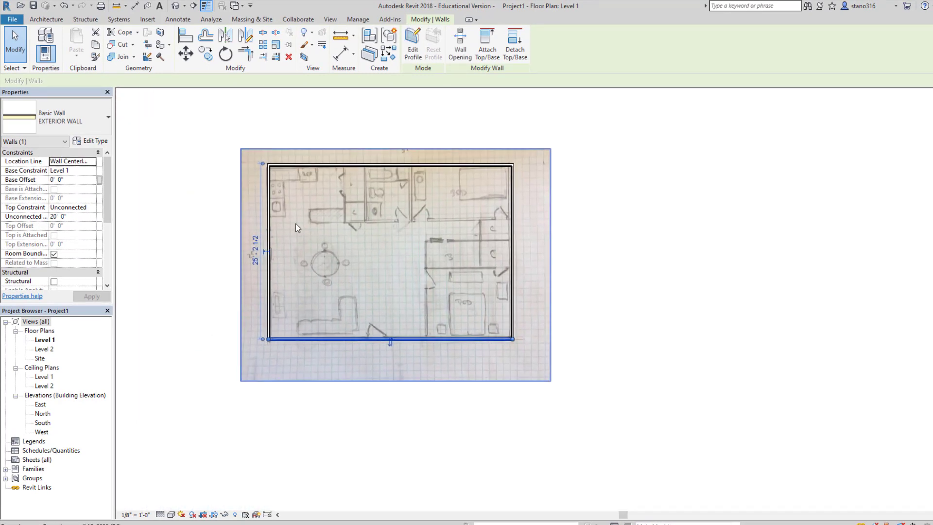
left_click(266, 224)
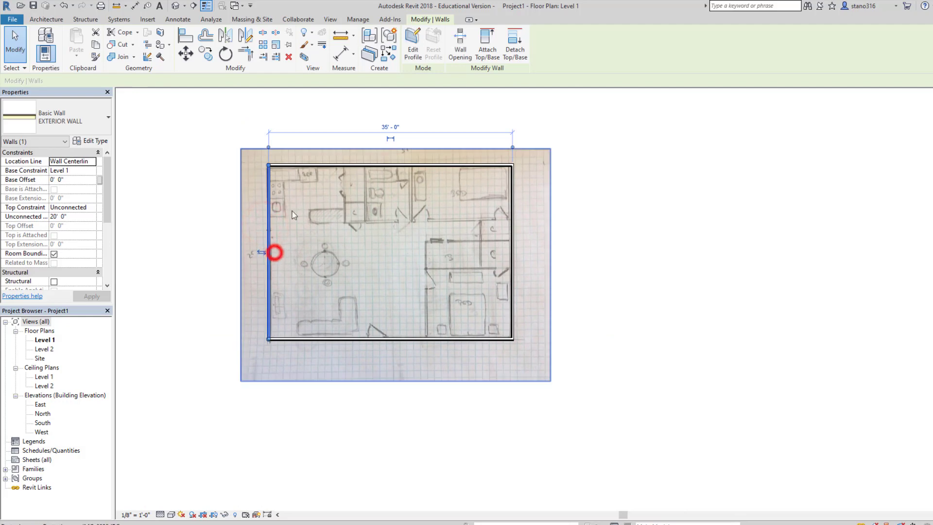
left_click(319, 165)
left_click(388, 168)
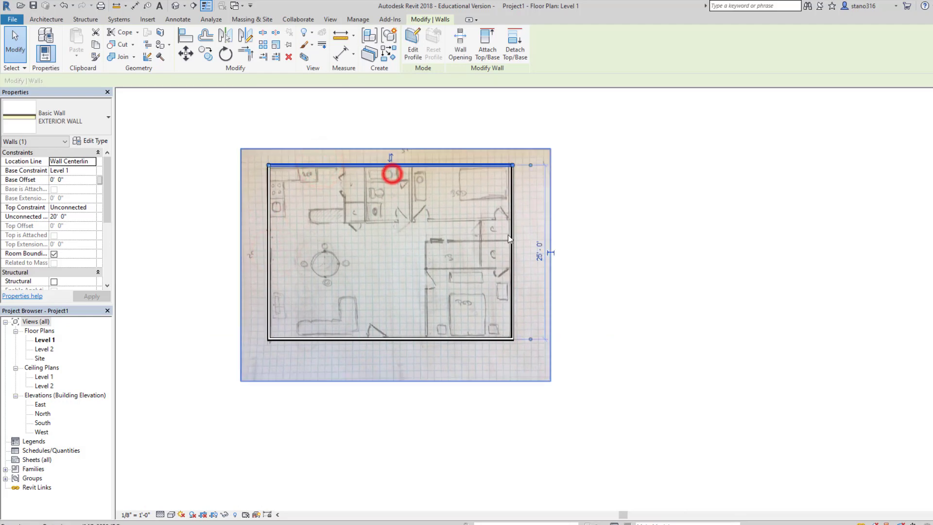
left_click(512, 255)
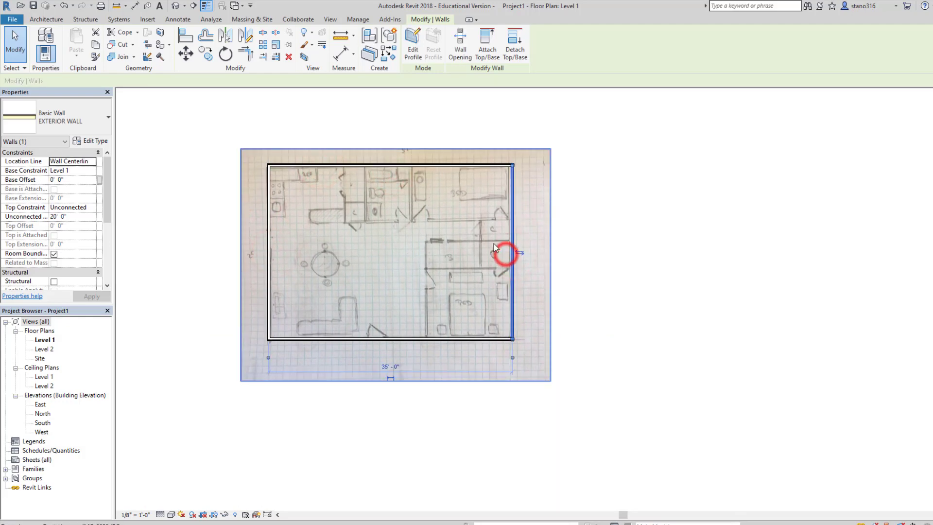
Inspect the orientation of the wall layers up close around the plan's southeast corner, with no wall selected.
scroll(494, 243, "up", 4)
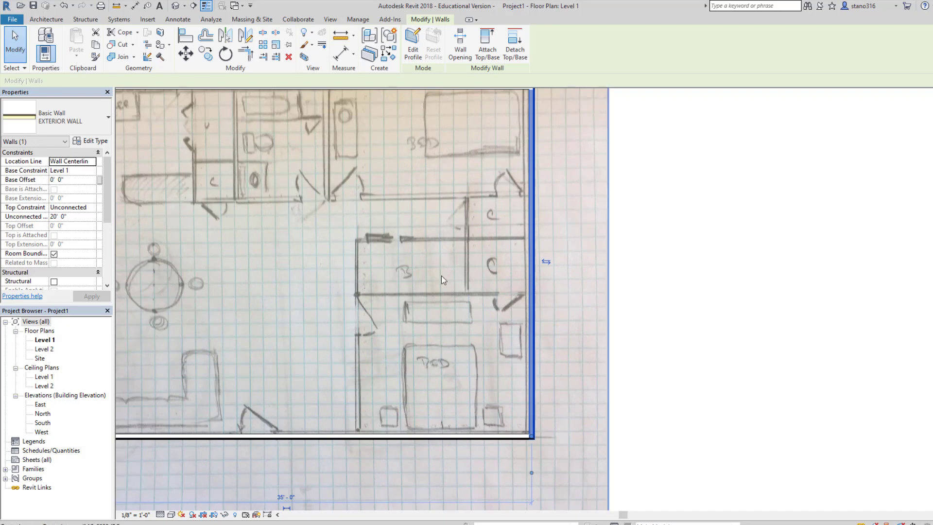
left_click(769, 298)
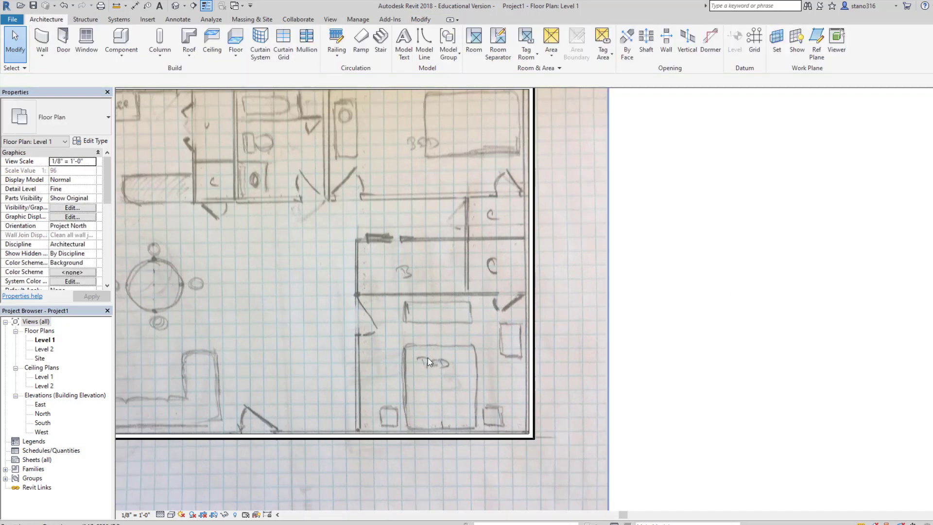
scroll(428, 357, "up", 8)
scroll(591, 255, "down", 6)
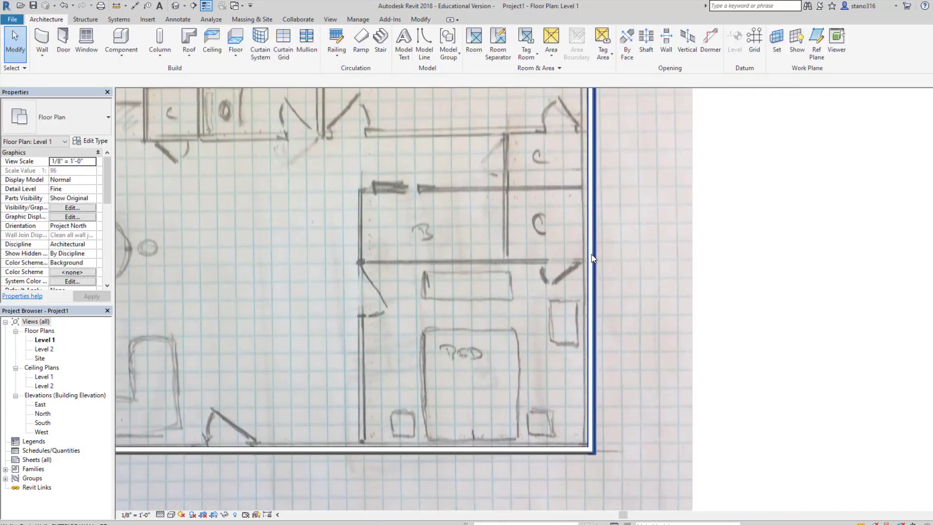
scroll(591, 254, "down", 8)
scroll(354, 244, "up", 3)
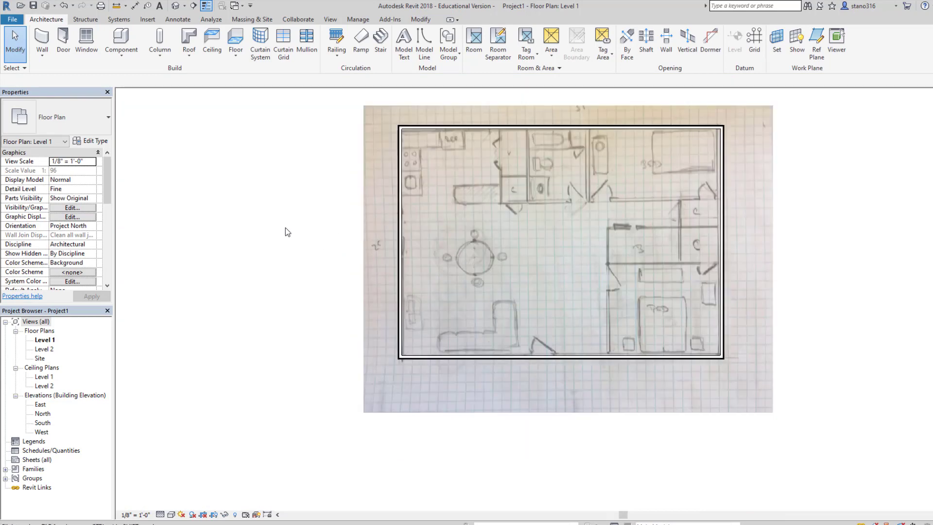
scroll(286, 228, "up", 1)
middle_click_drag(285, 228, 182, 285)
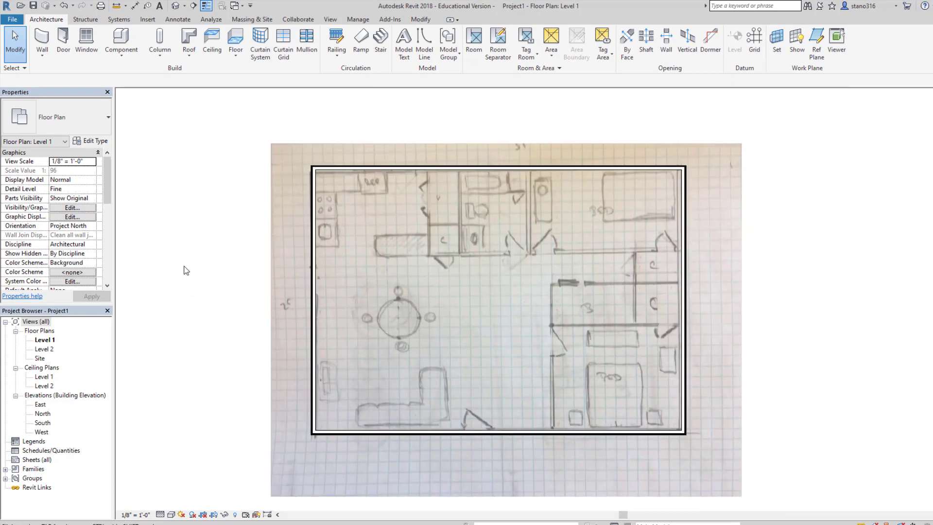
Start saving the project and open the H: staff network drive as the save location.
left_click(34, 6)
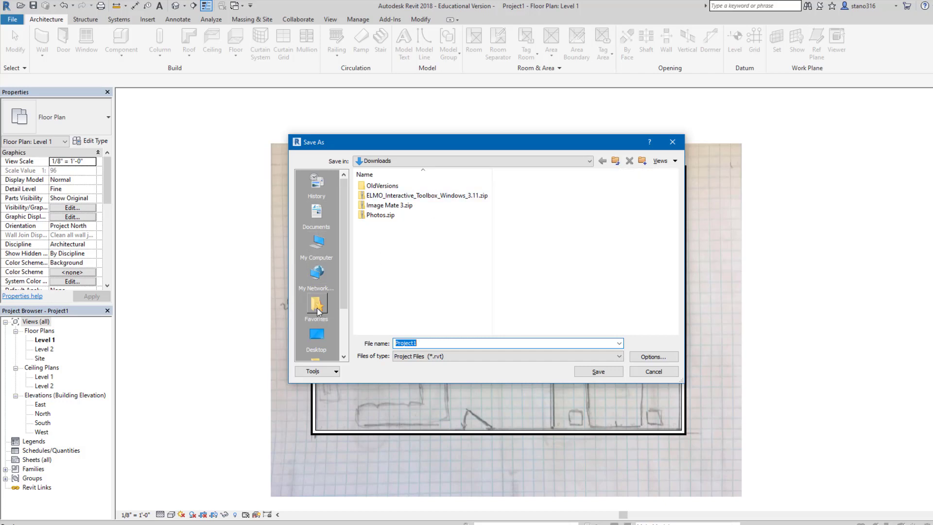
left_click(313, 242)
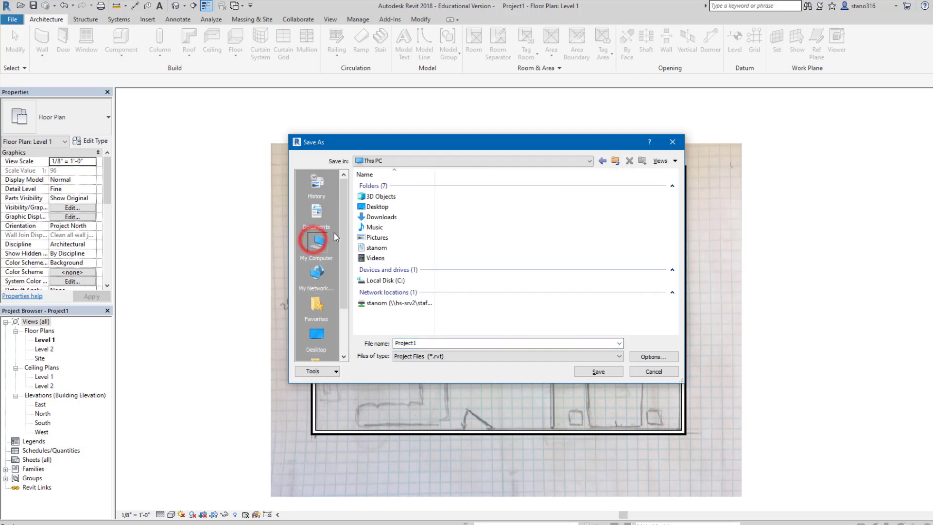
left_click(374, 301)
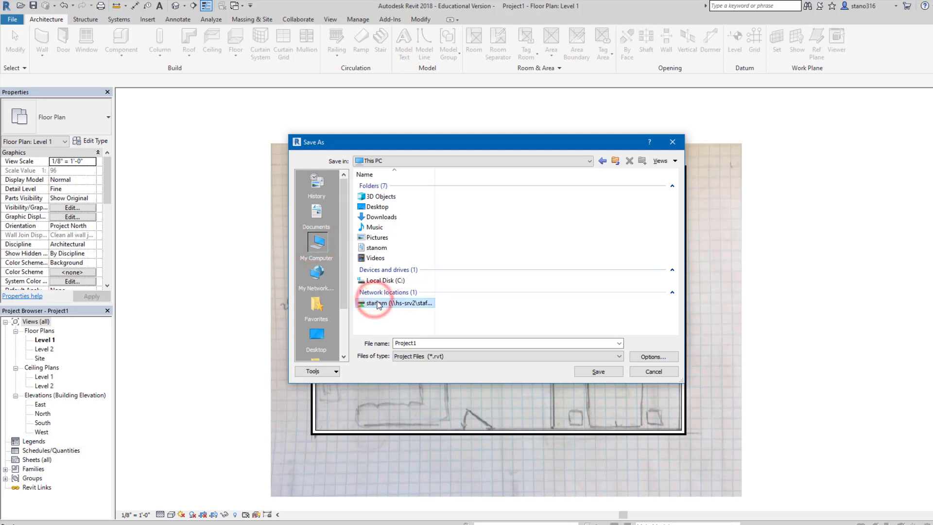
double_click(375, 301)
scroll(432, 302, "down", 15)
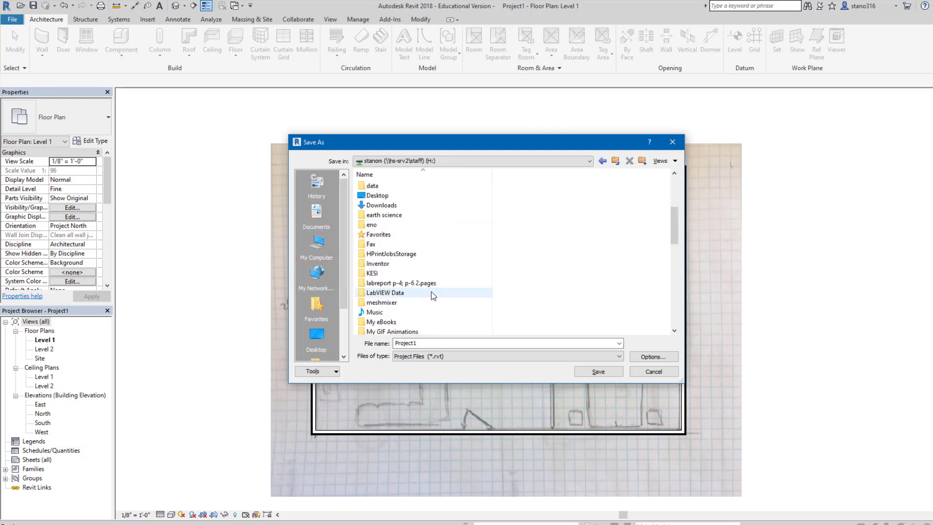
Create a new folder named HOH1 on the H: drive for the project.
double_click(423, 342)
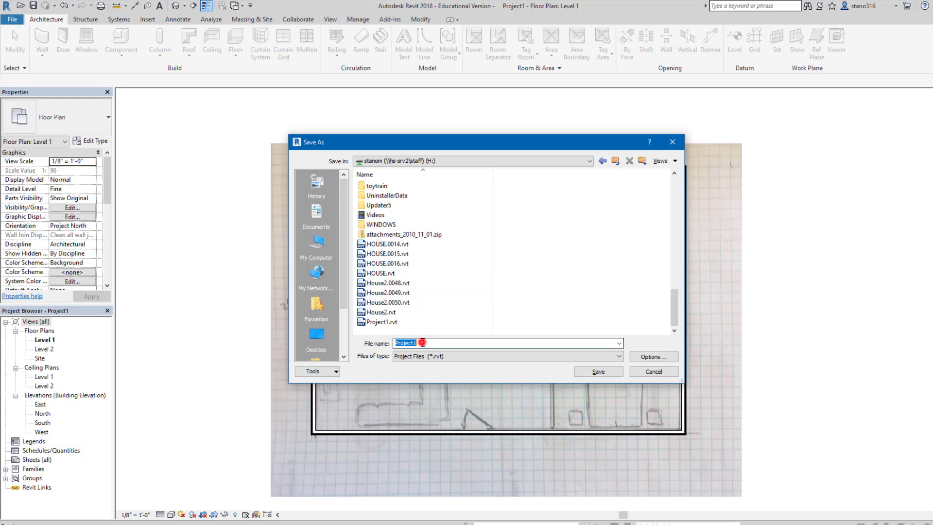
scroll(591, 242, "up", 3)
scroll(591, 242, "up", 12)
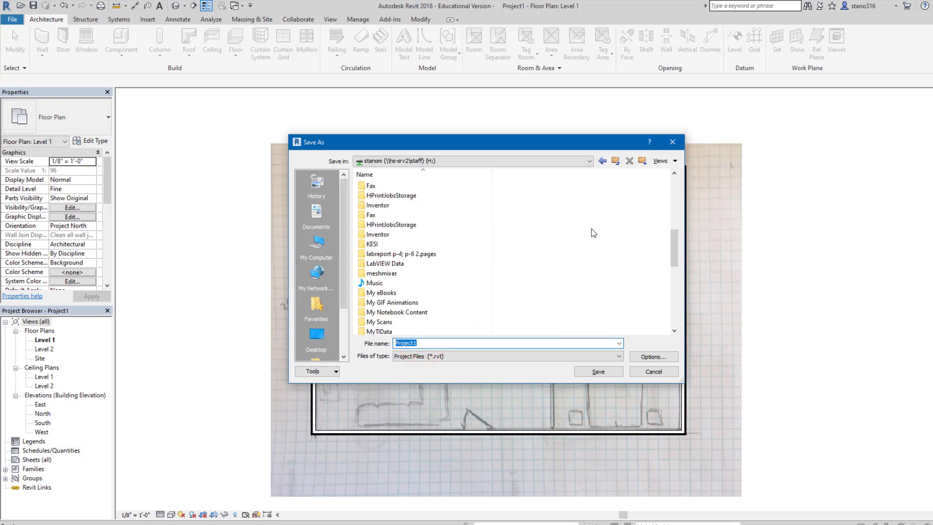
left_click(643, 164)
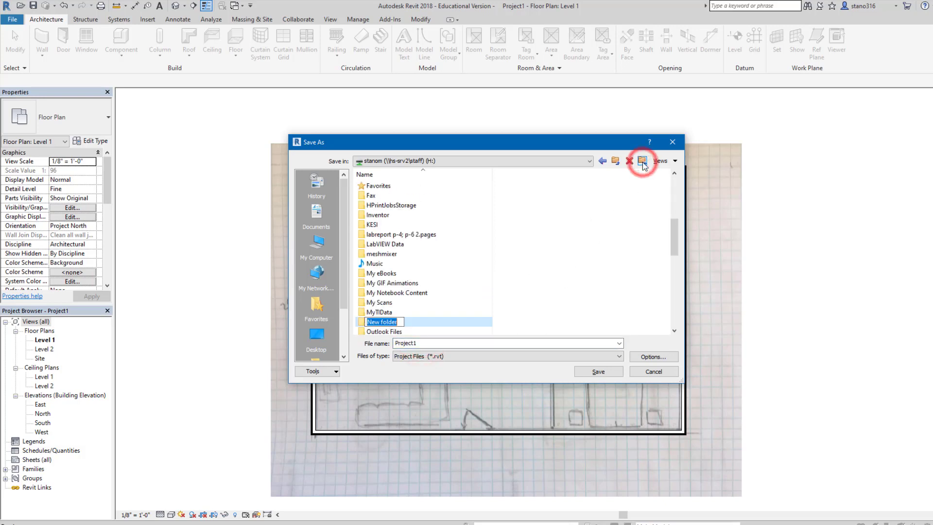
type("h")
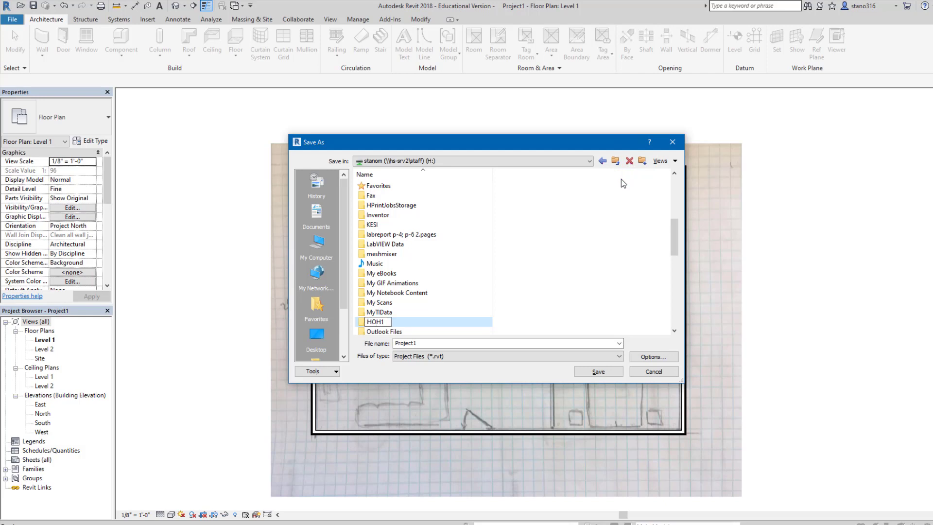
Try to save the project as HOUSE directly on the H: drive, declining to replace the existing file.
double_click(415, 343)
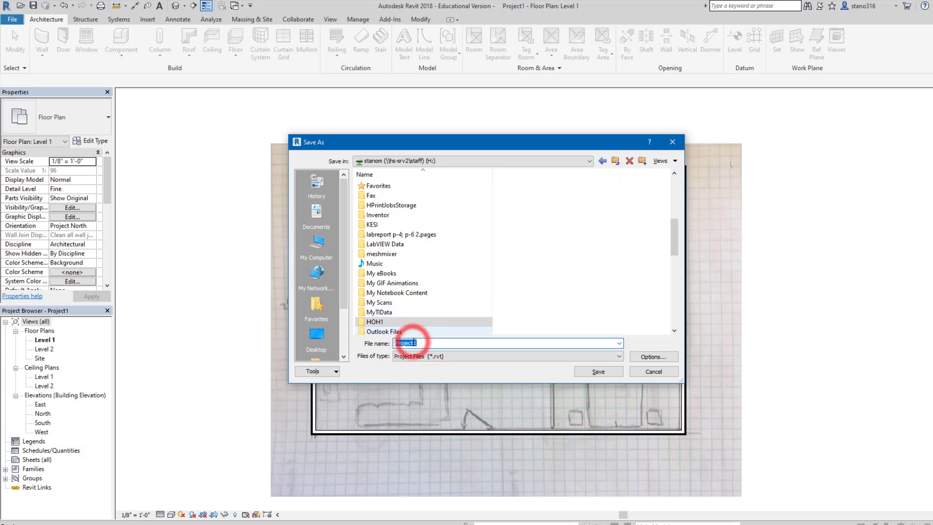
type("HO")
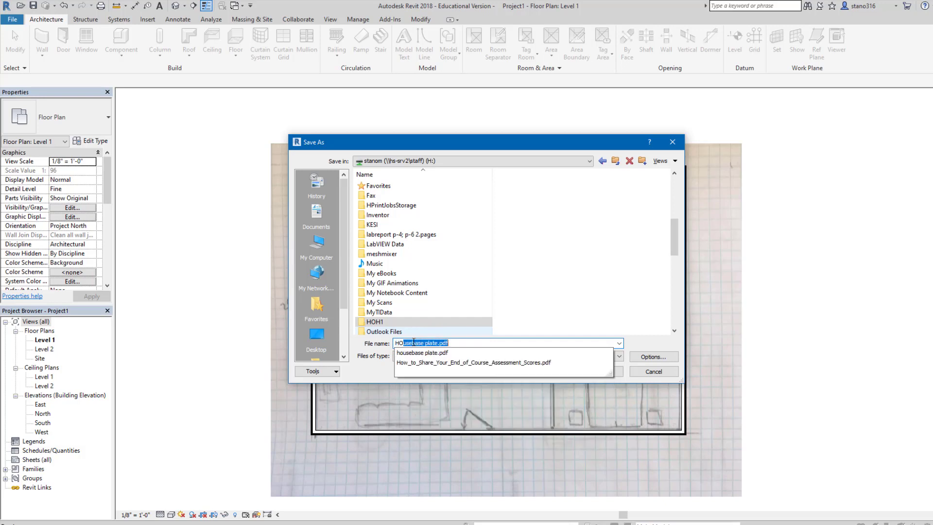
key("BackSpace")
key("BackSpace")
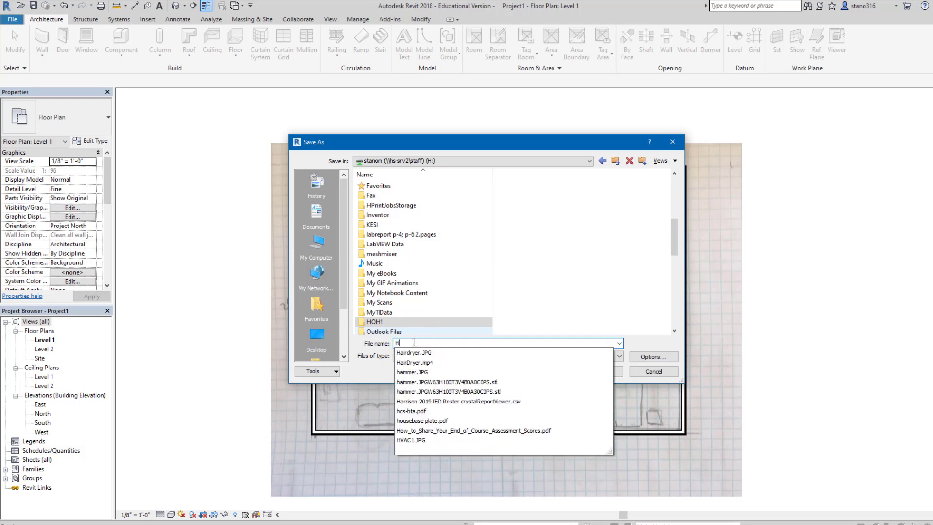
type("OUSE")
key("Escape")
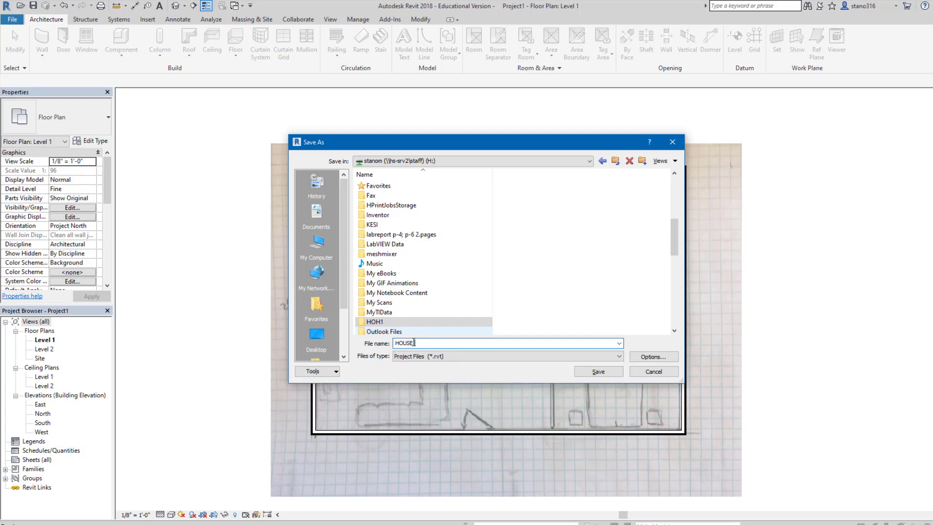
left_click(591, 371)
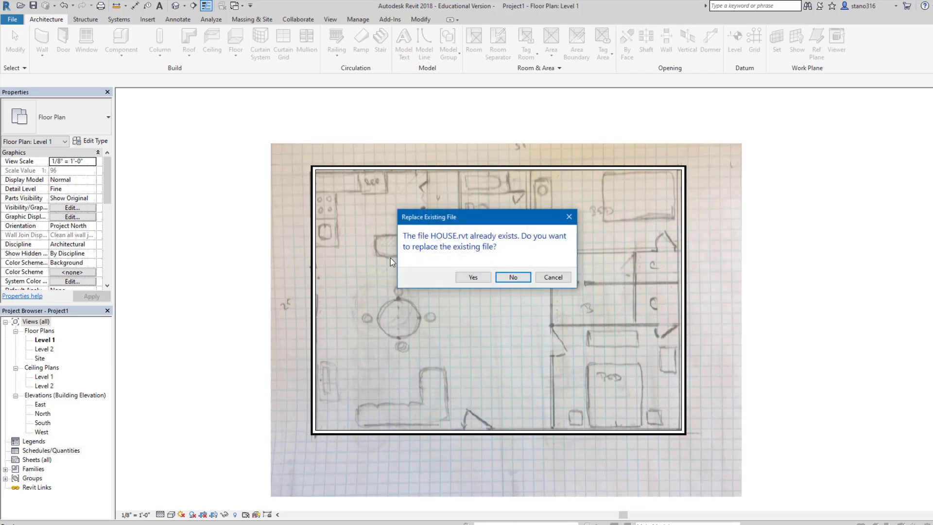
left_click(512, 278)
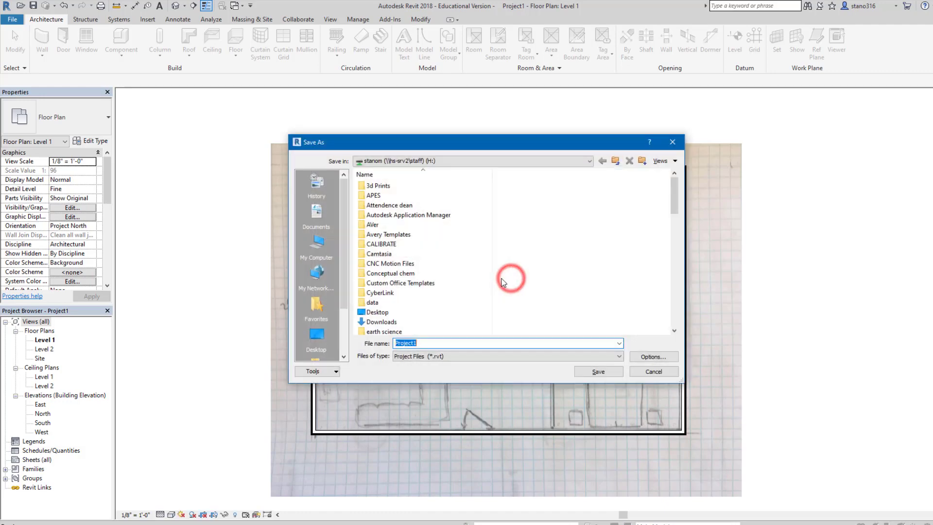
Save the project as HABITAT HOUSE inside the HOH1 folder.
scroll(418, 287, "down", 5)
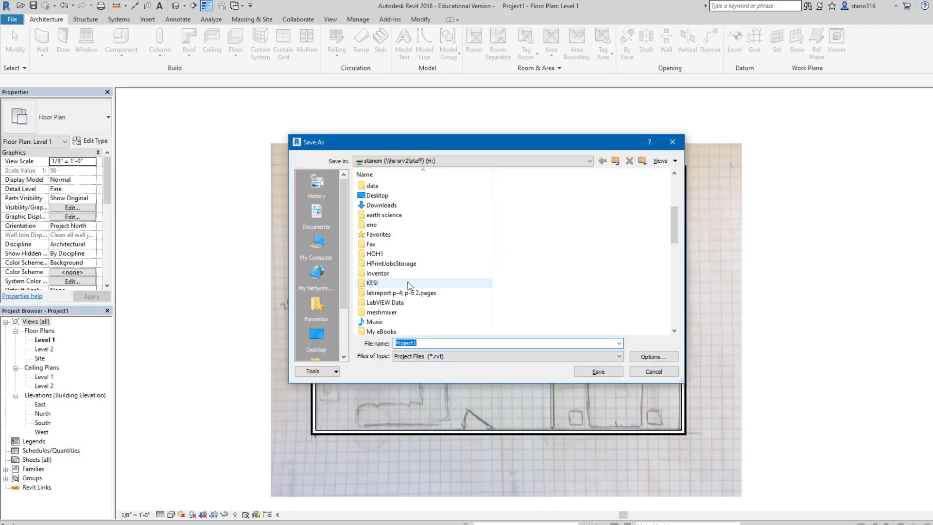
double_click(365, 195)
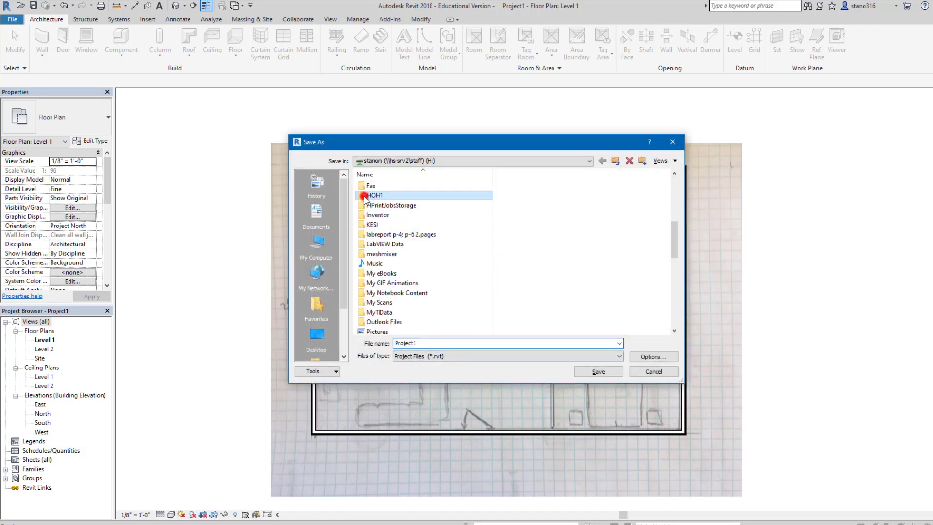
double_click(426, 345)
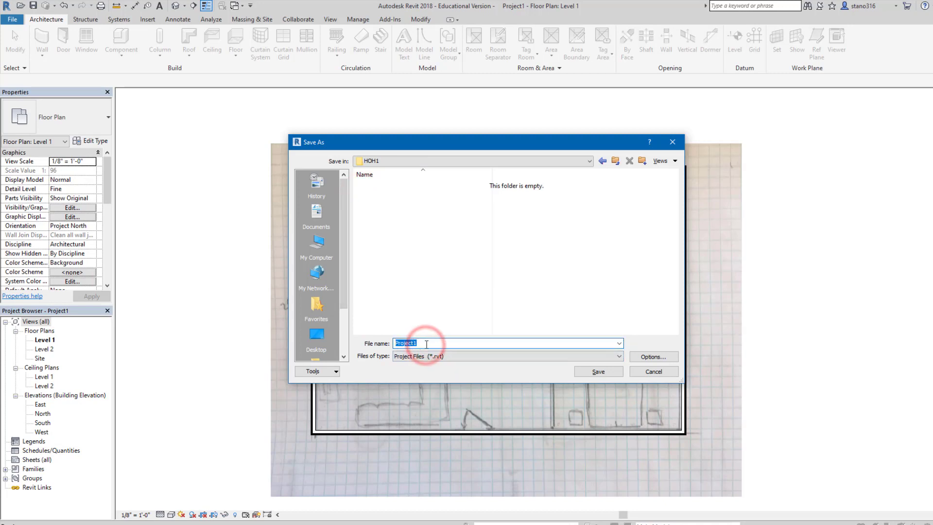
type("HABITAT HOUSE")
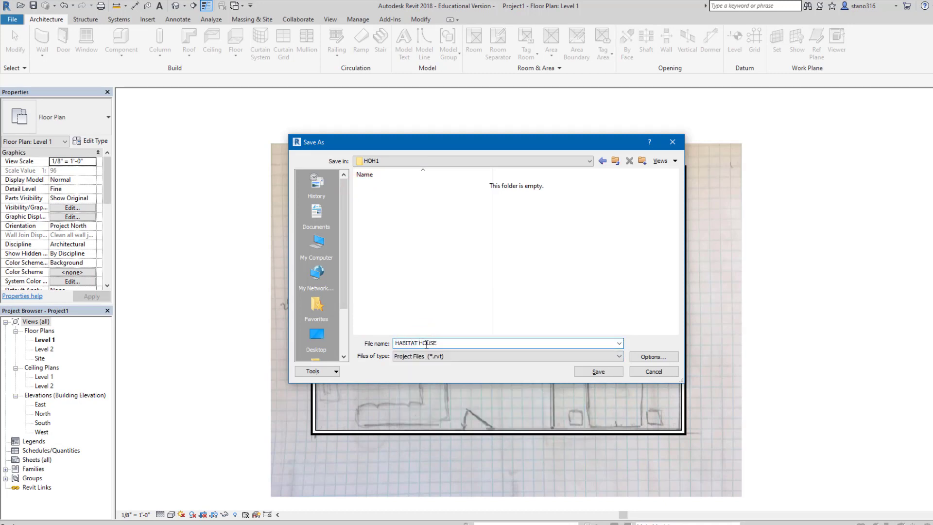
key("Return")
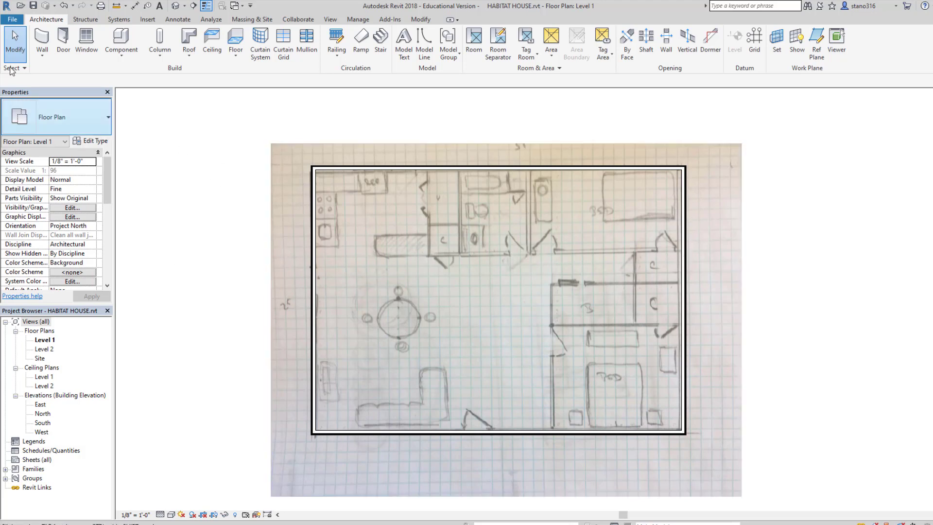
Start a new wall based on the Generic - 5" type and duplicate that type as INTERIOR WALL.
left_click(43, 37)
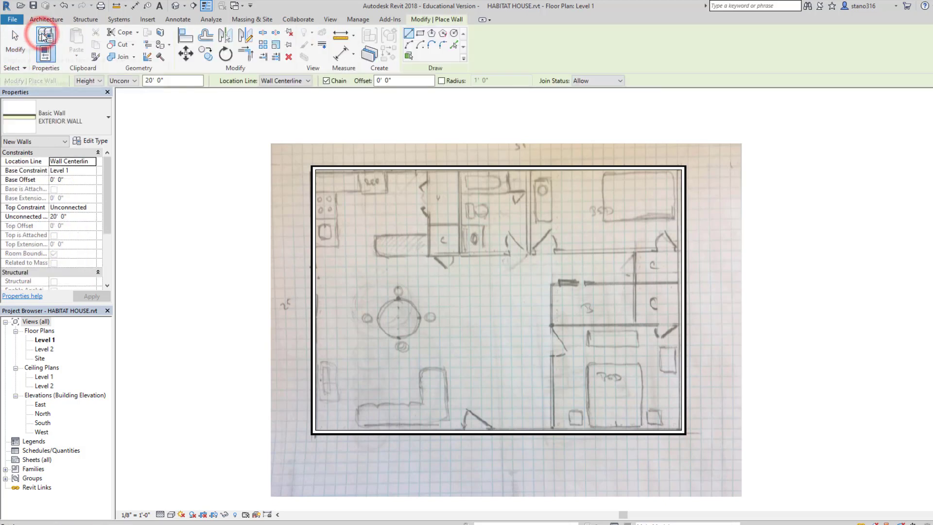
left_click(100, 119)
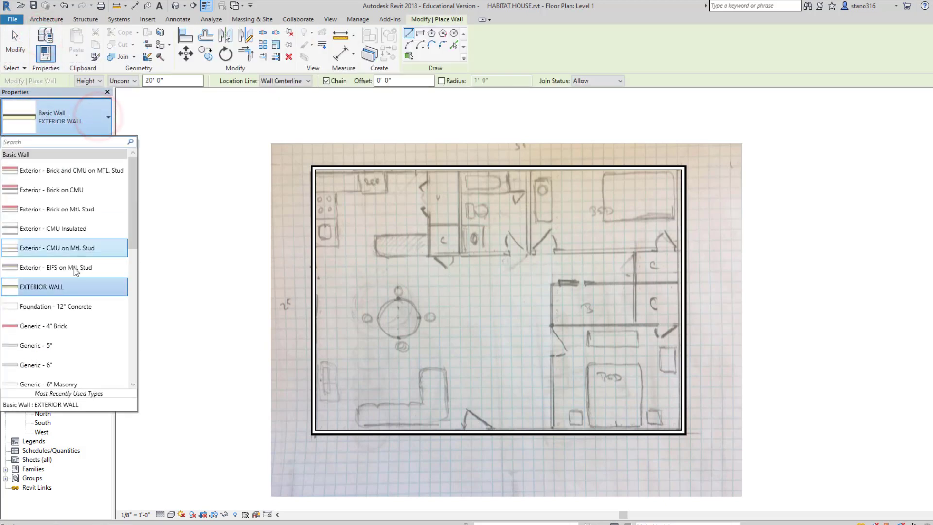
scroll(71, 192, "down", 3)
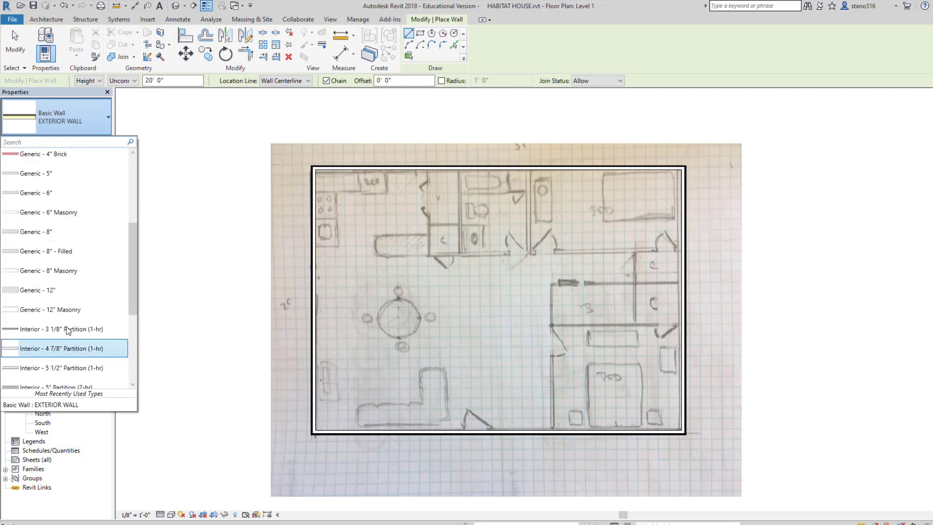
scroll(64, 260, "up", 1)
scroll(64, 260, "up", 1)
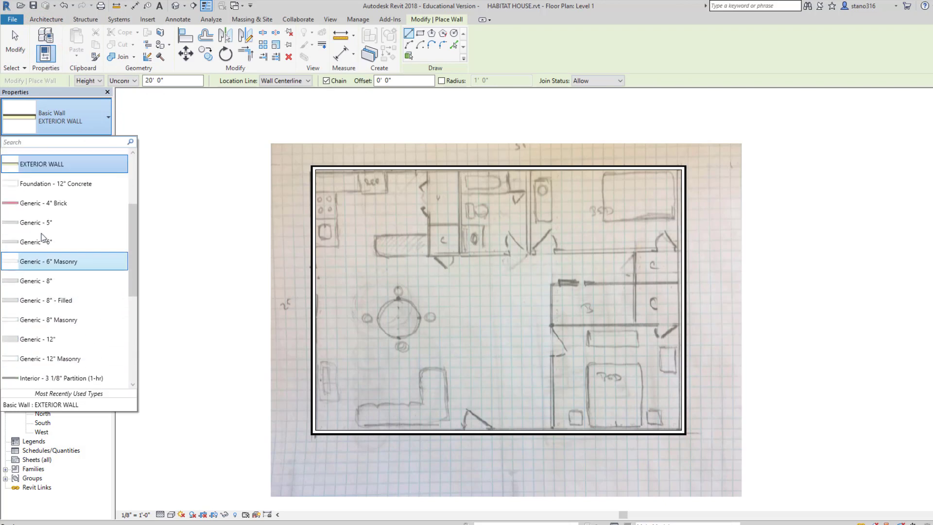
left_click(33, 219)
left_click(90, 141)
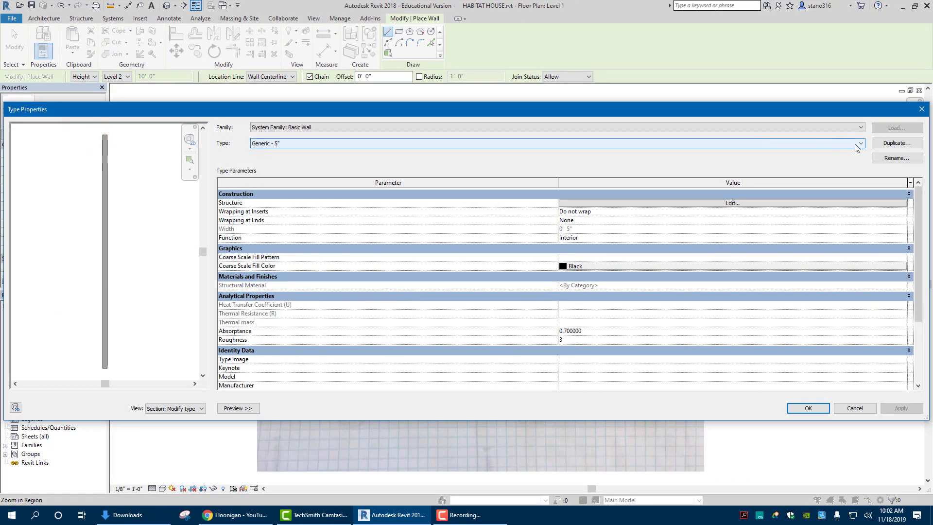
left_click(896, 143)
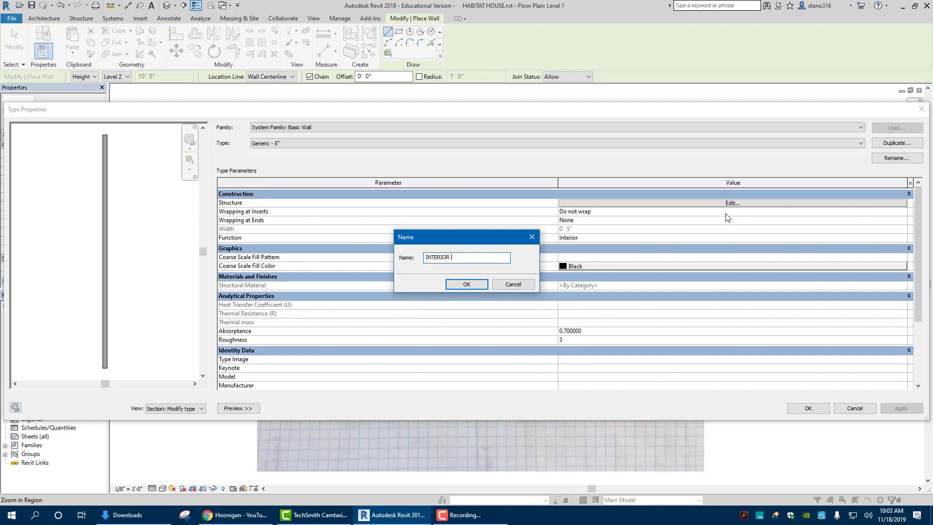
left_click(466, 285)
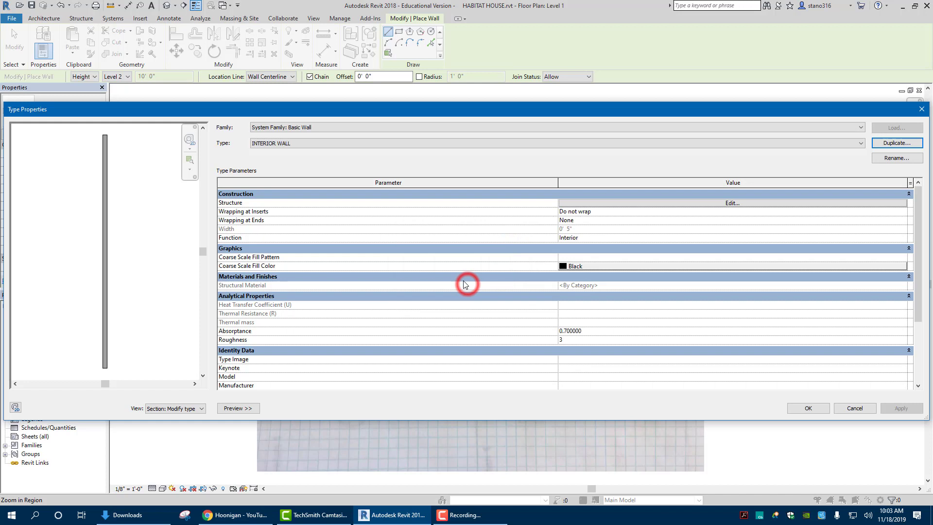
Assign the Softwood, Lumber material to the structure layer of the INTERIOR WALL assembly.
left_click(738, 204)
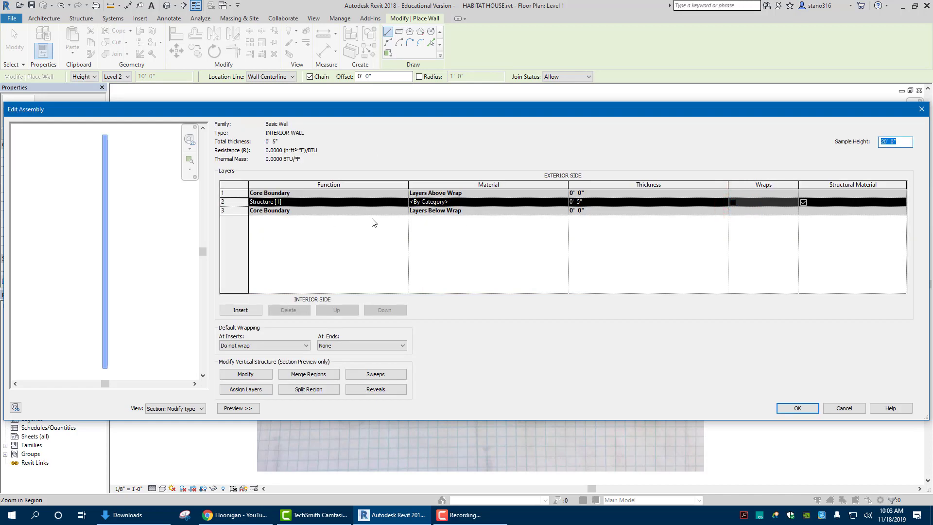
left_click(471, 202)
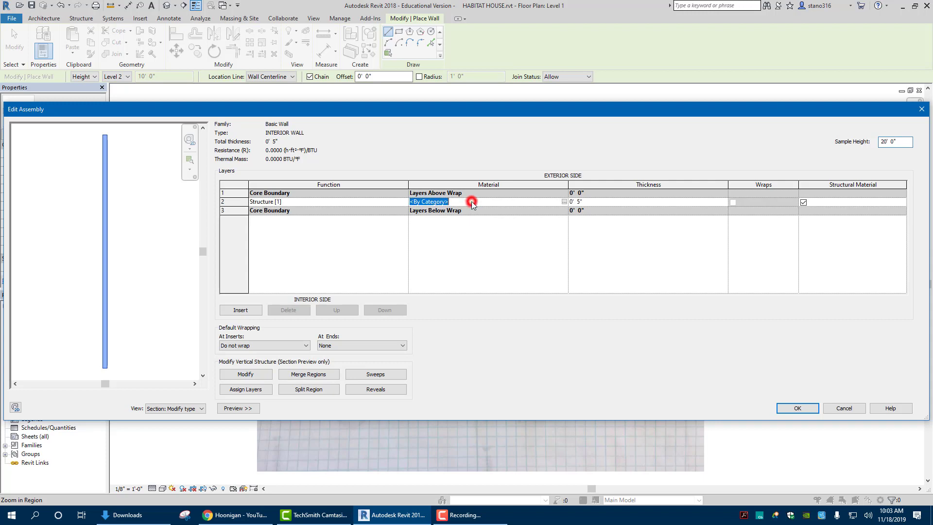
left_click(565, 201)
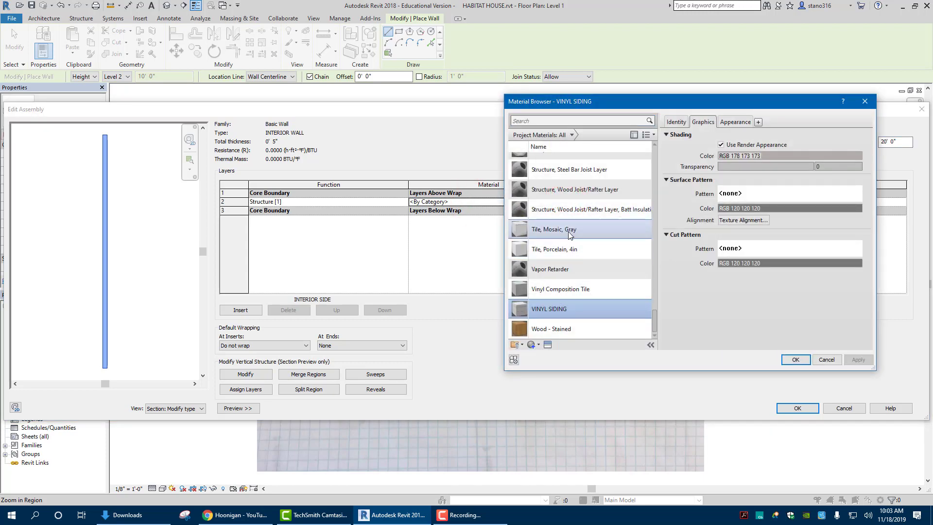
left_click(529, 118)
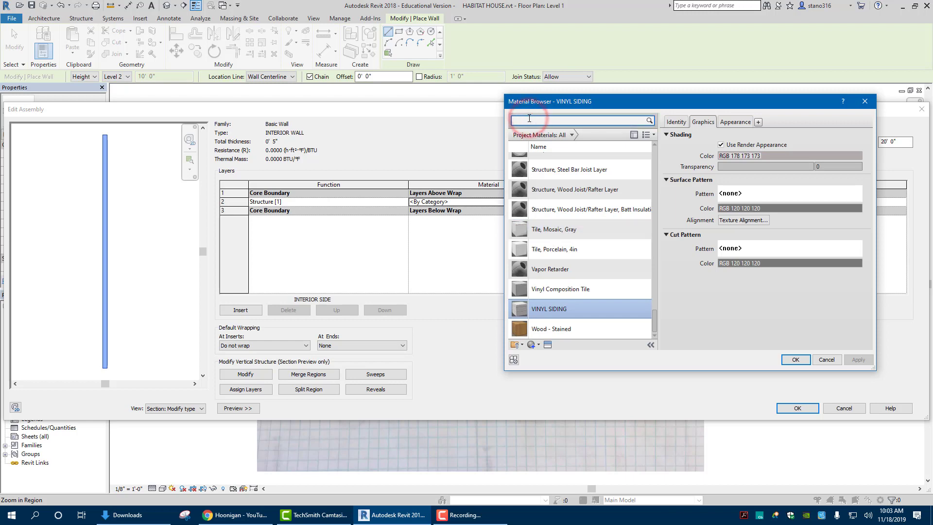
type("WOOD")
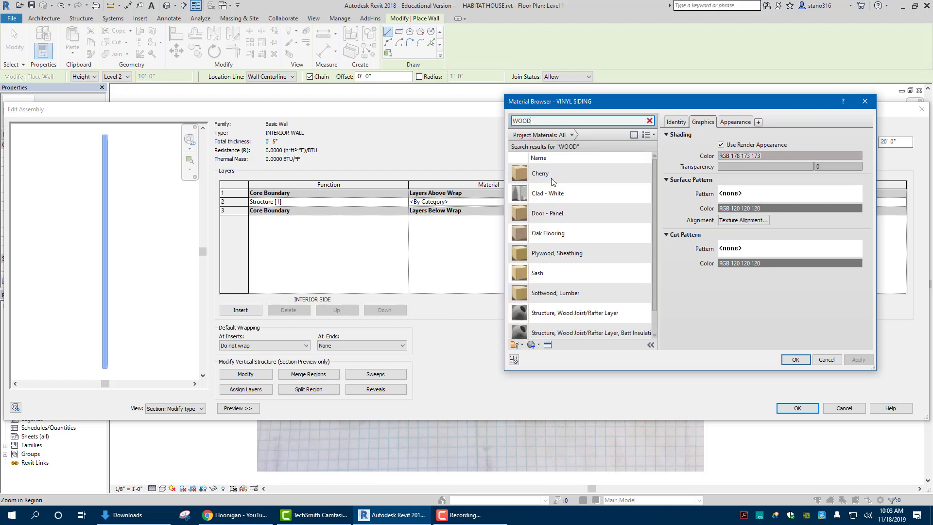
left_click(554, 293)
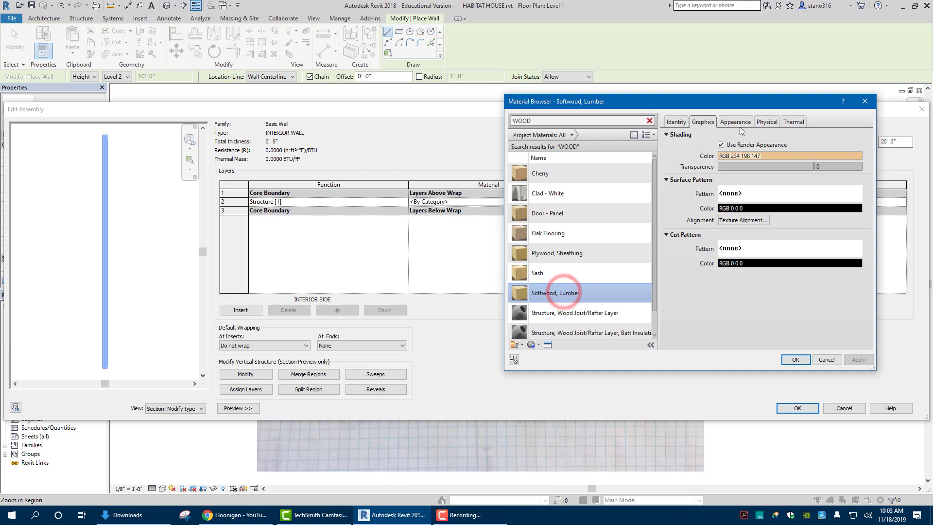
left_click(795, 359)
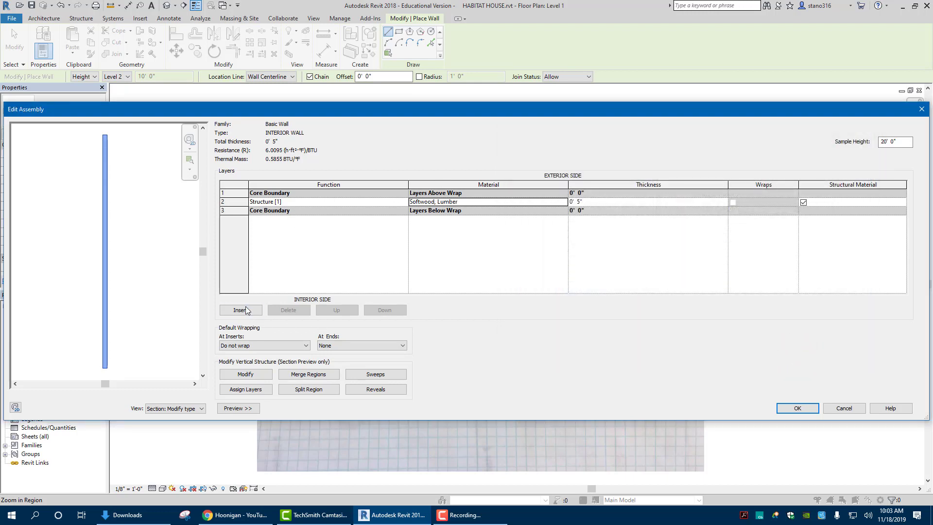
Insert a layer above the upper core boundary on the exterior side and set its function to Finish 1 [4].
left_click(246, 310)
left_click(340, 310)
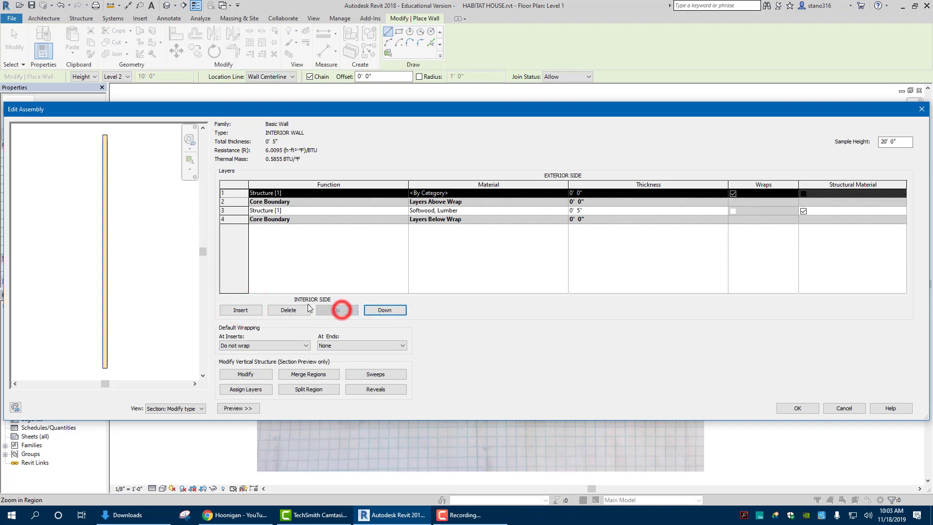
left_click(360, 193)
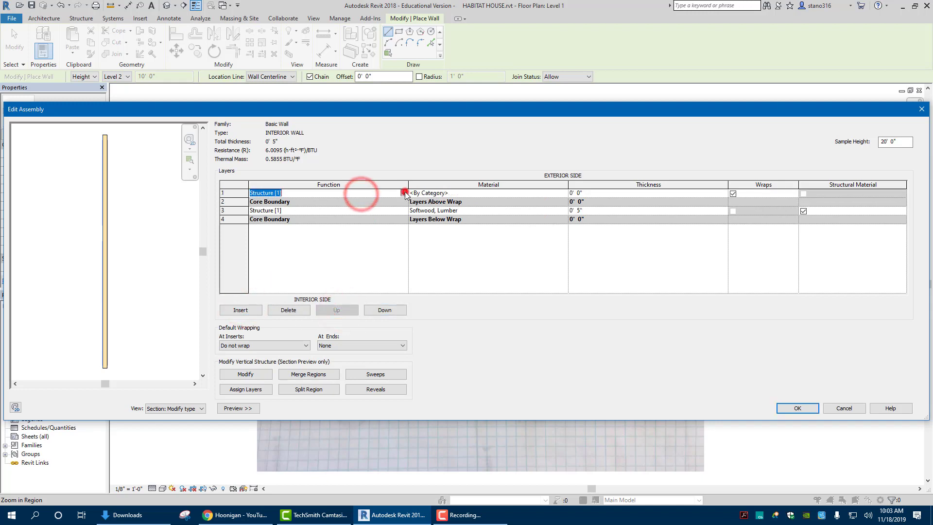
left_click(404, 193)
left_click(267, 227)
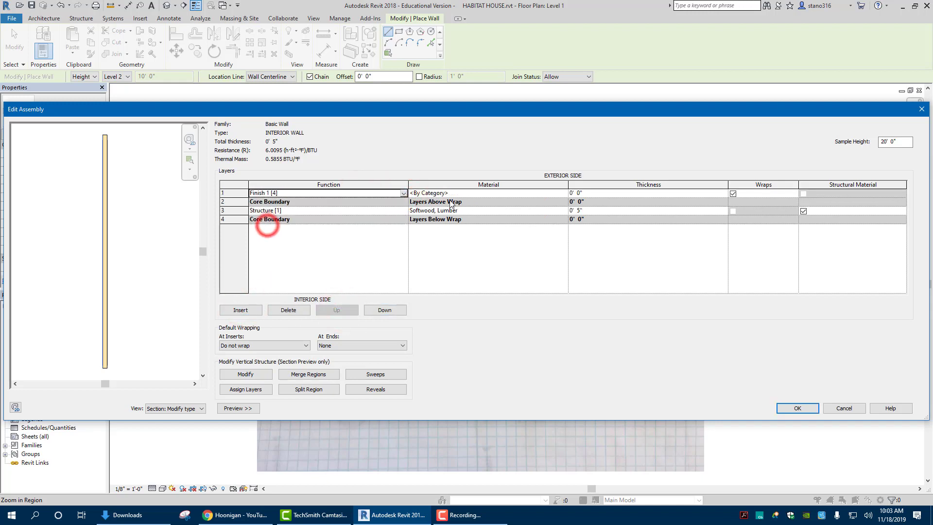
Assign the Gypsum Wall Board material to the Finish 1 [4] layer, using its render appearance for shading.
left_click(465, 193)
left_click(564, 193)
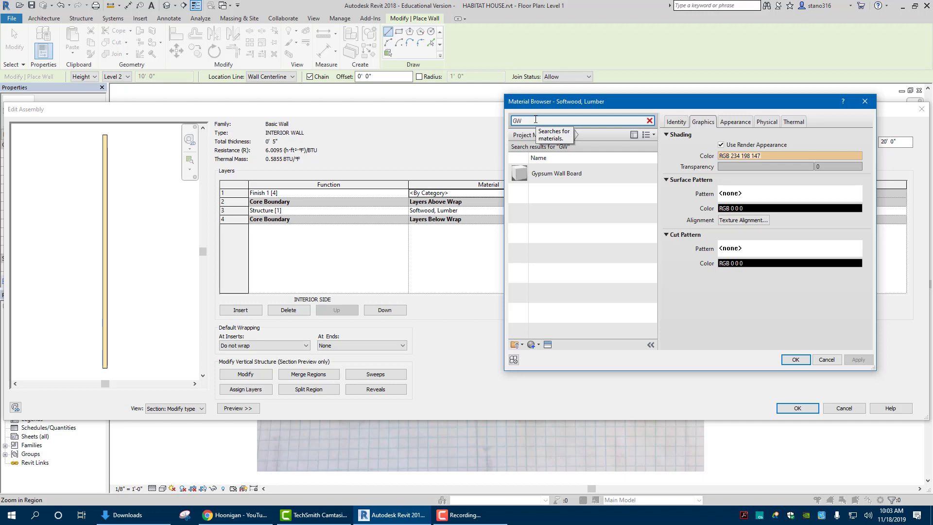
left_click(556, 173)
left_click(720, 145)
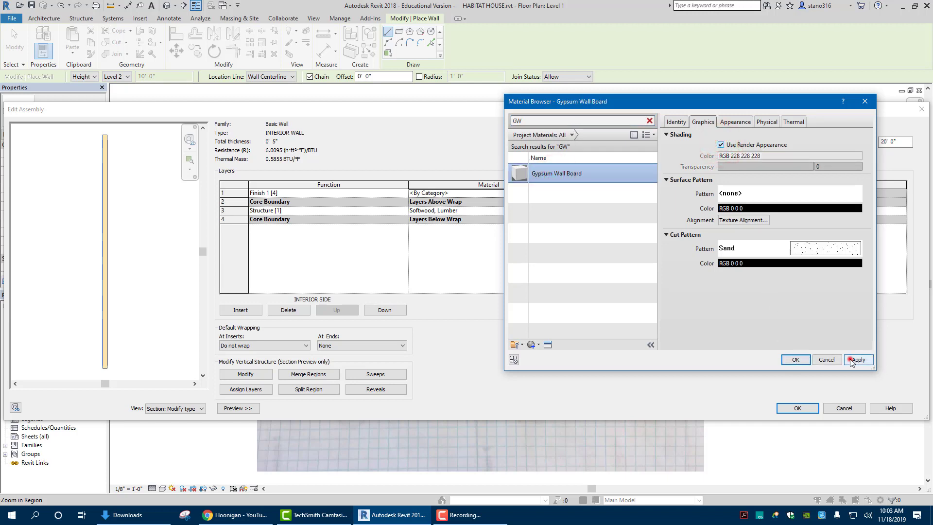
left_click(795, 360)
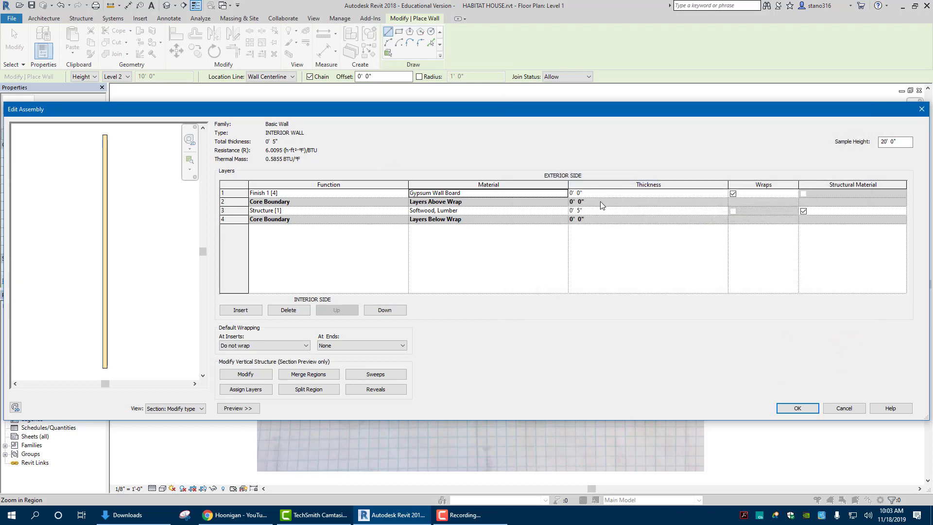
Insert a layer below the lower core boundary on the interior side and set its function to Finish 1 [4].
left_click(241, 310)
left_click(384, 310)
left_click(384, 310)
left_click(384, 310)
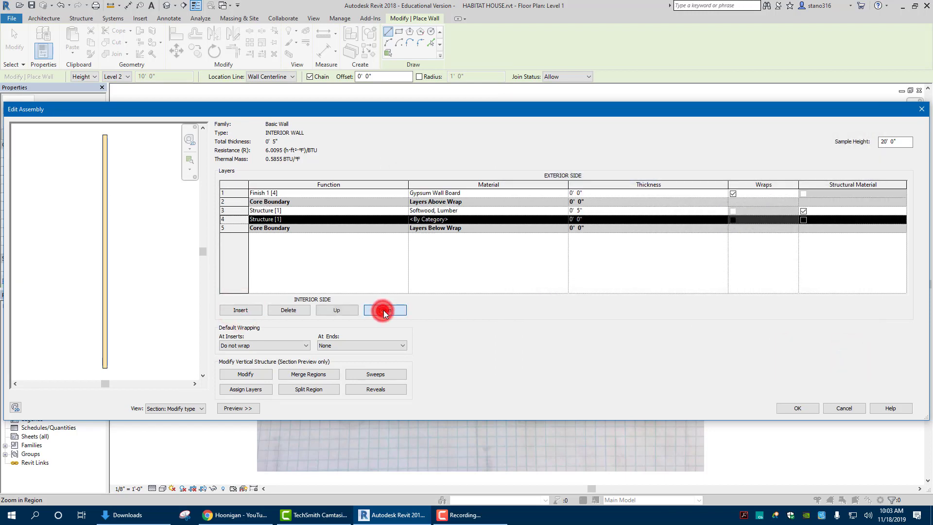
left_click(383, 310)
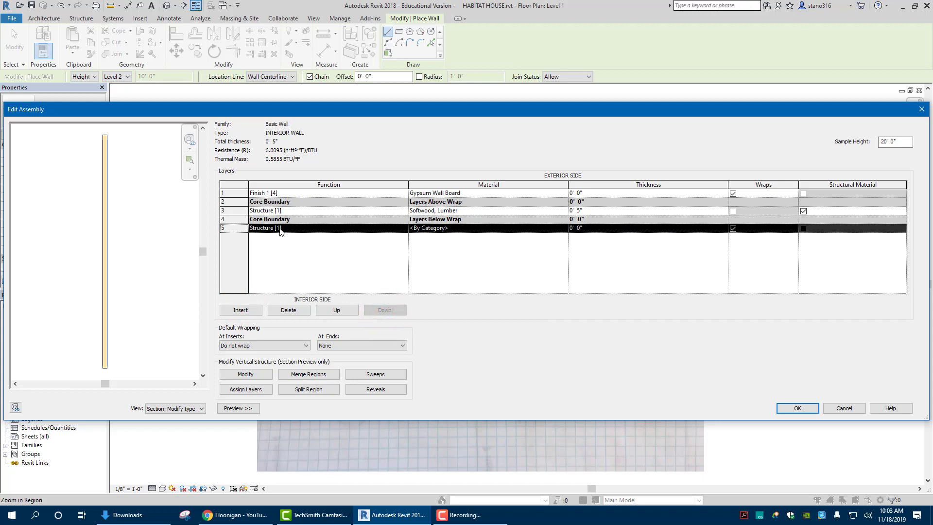
left_click(387, 229)
left_click(404, 228)
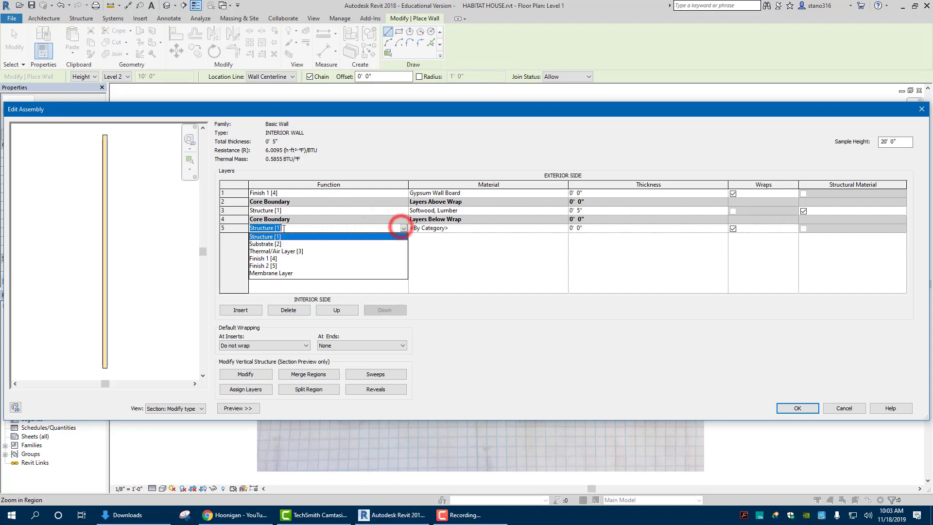
left_click(268, 258)
left_click(327, 246)
Assign the Gypsum Wall Board material to the interior-side Finish 1 [4] layer.
left_click(428, 228)
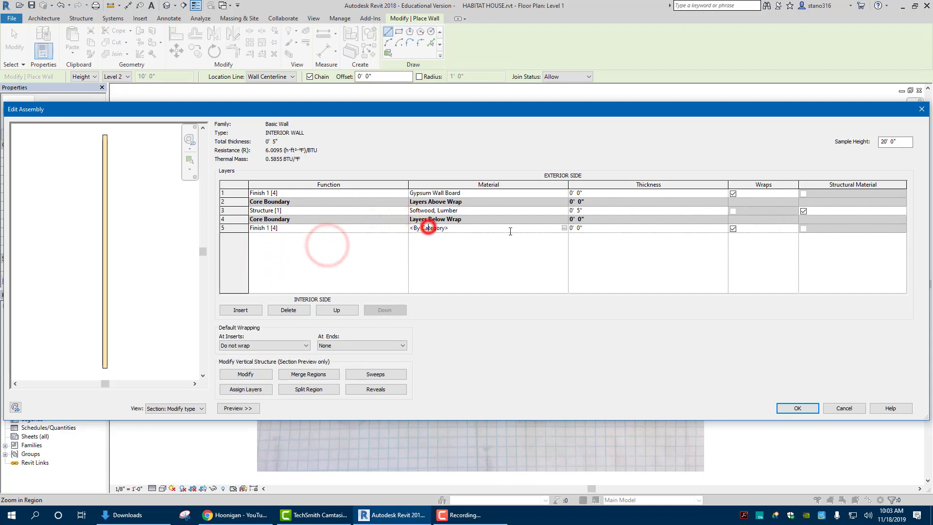
left_click(564, 228)
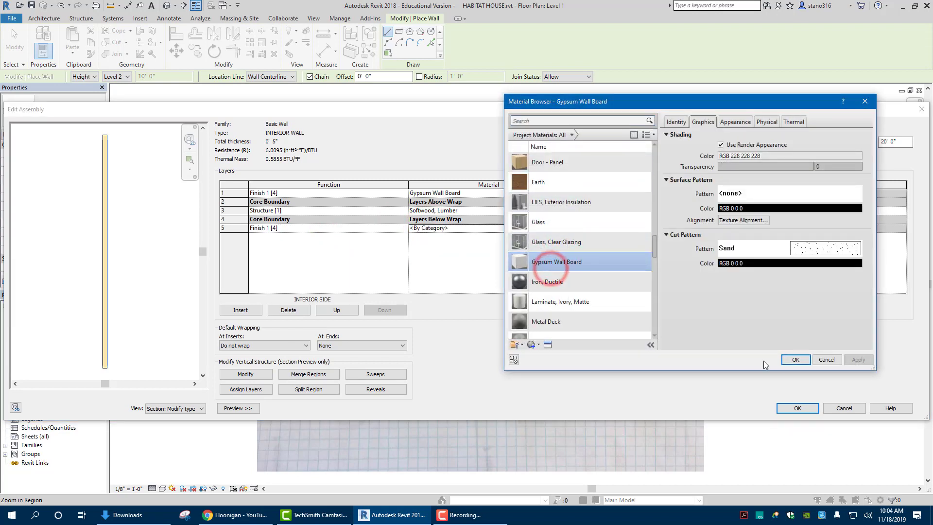
left_click(795, 360)
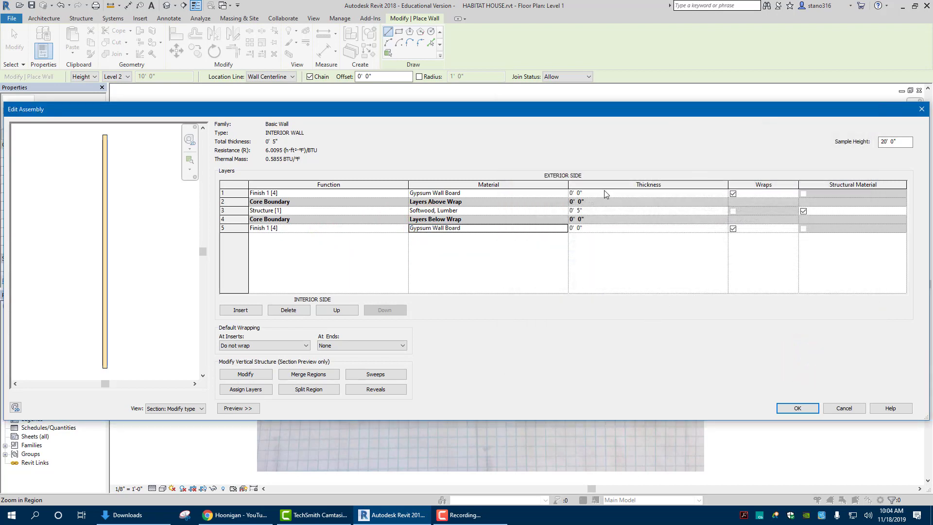
Set the thickness of both gypsum finish layers to 3/8" and of the softwood lumber structure layer to 3.5".
left_click(604, 193)
type("3/8")
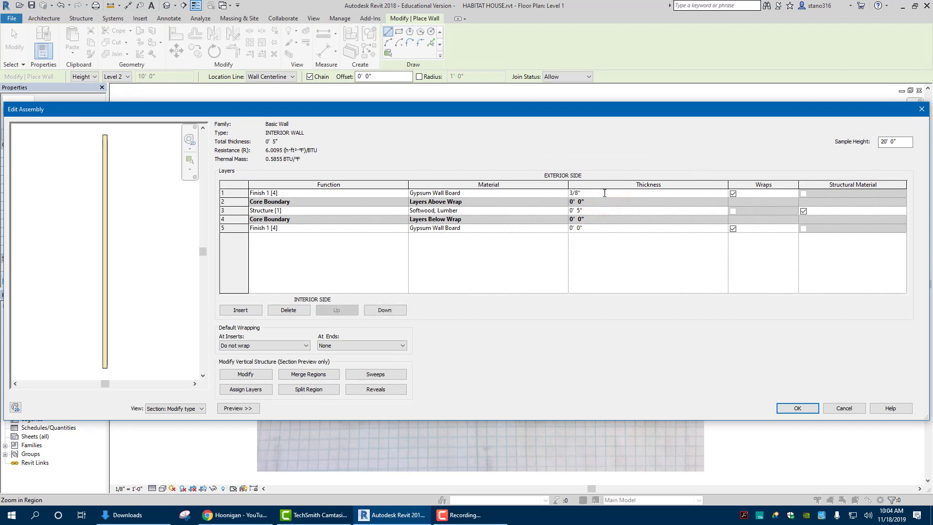
left_click(594, 261)
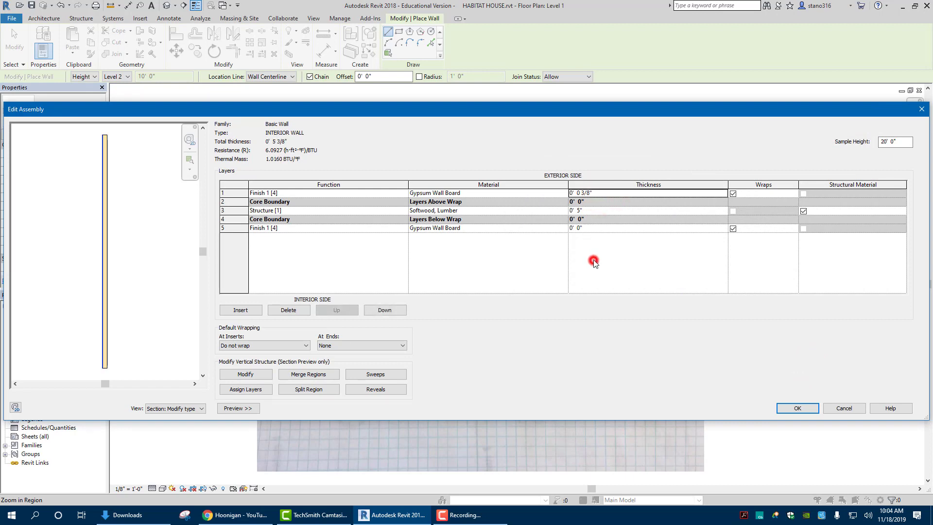
left_click(594, 212)
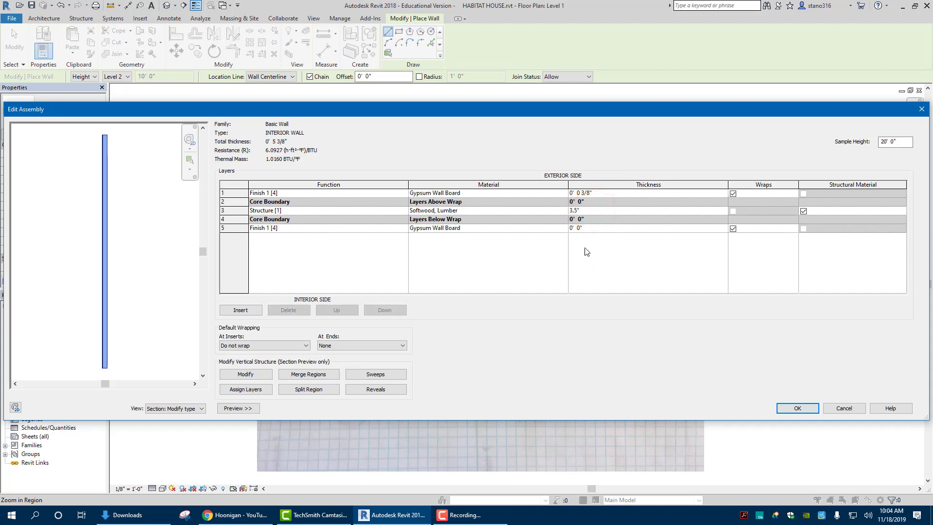
left_click(593, 267)
left_click(600, 227)
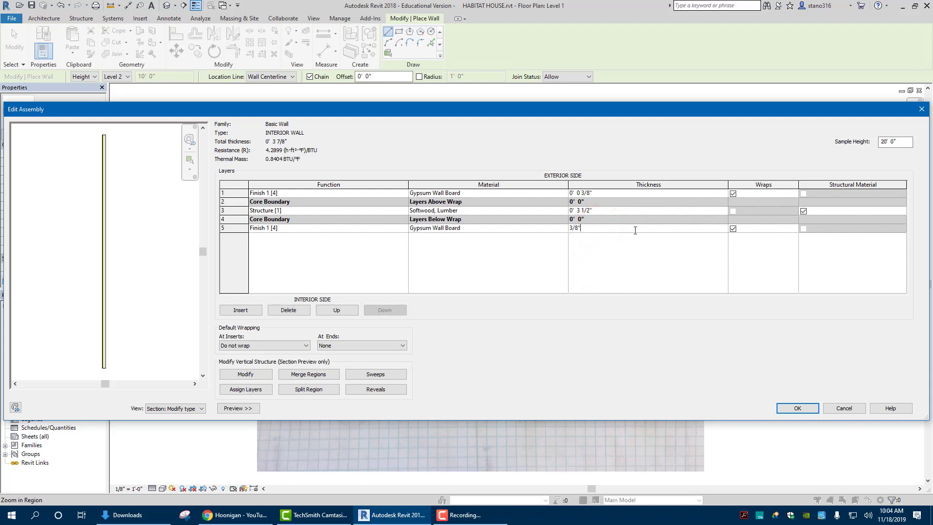
key("Tab")
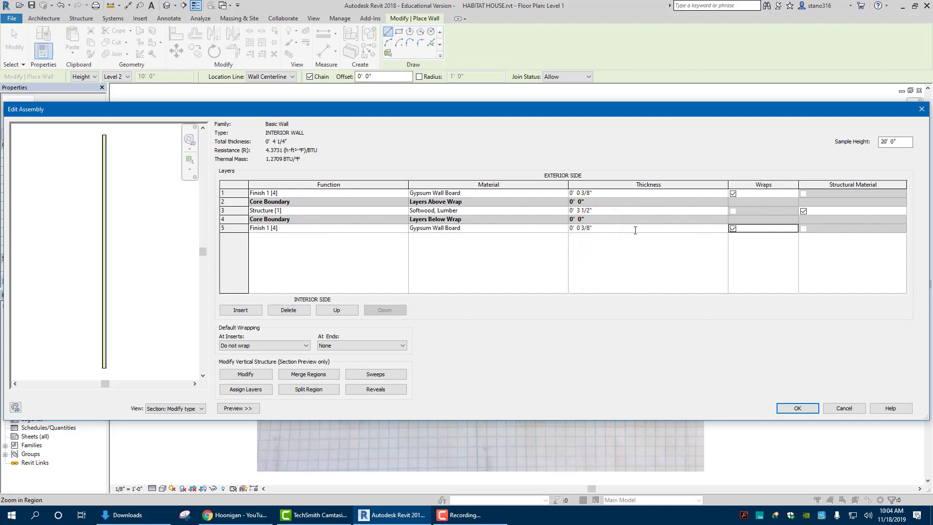
Check the wall layers in the section preview and accept the INTERIOR WALL assembly and type properties.
scroll(96, 243, "up", 8)
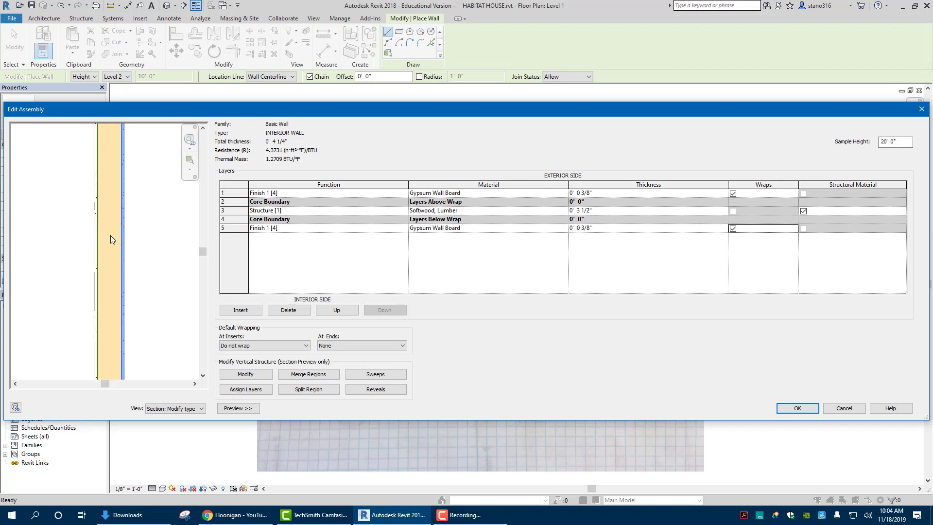
scroll(126, 241, "up", 2)
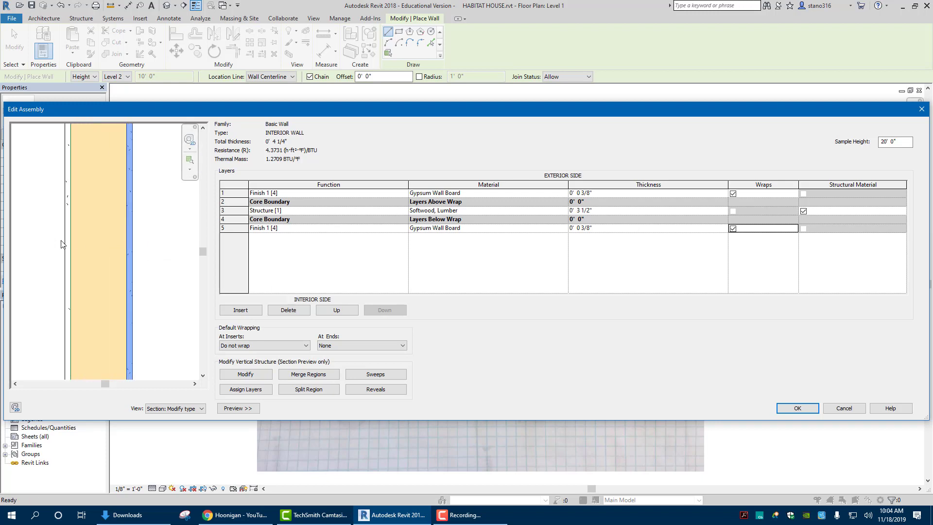
scroll(100, 237, "down", 5)
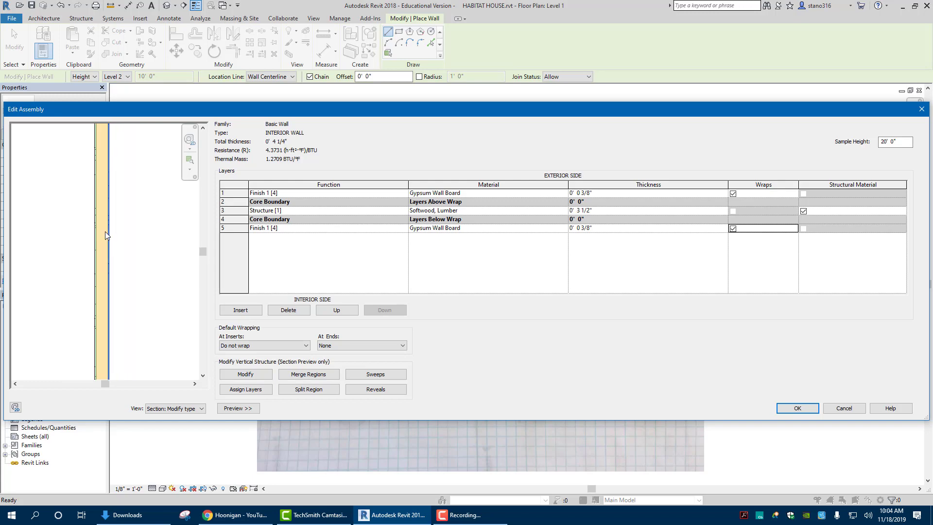
left_click(788, 409)
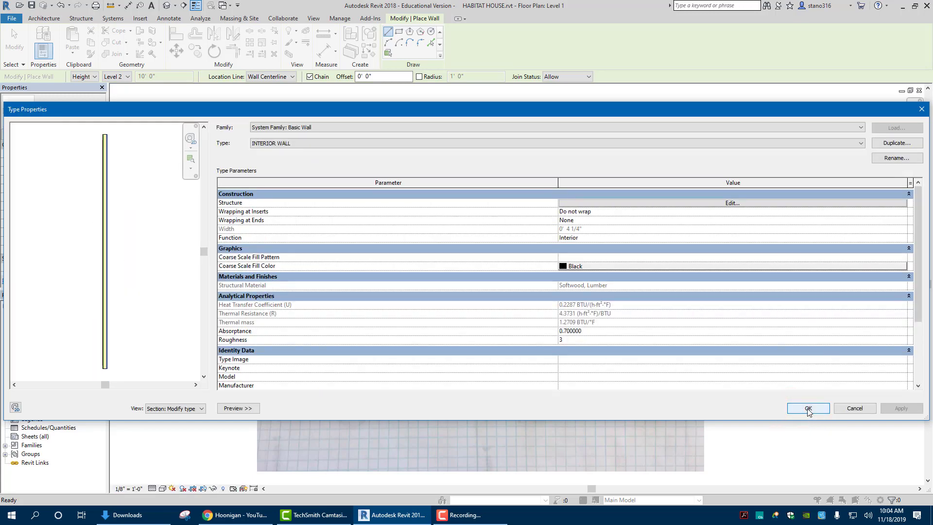
left_click(807, 408)
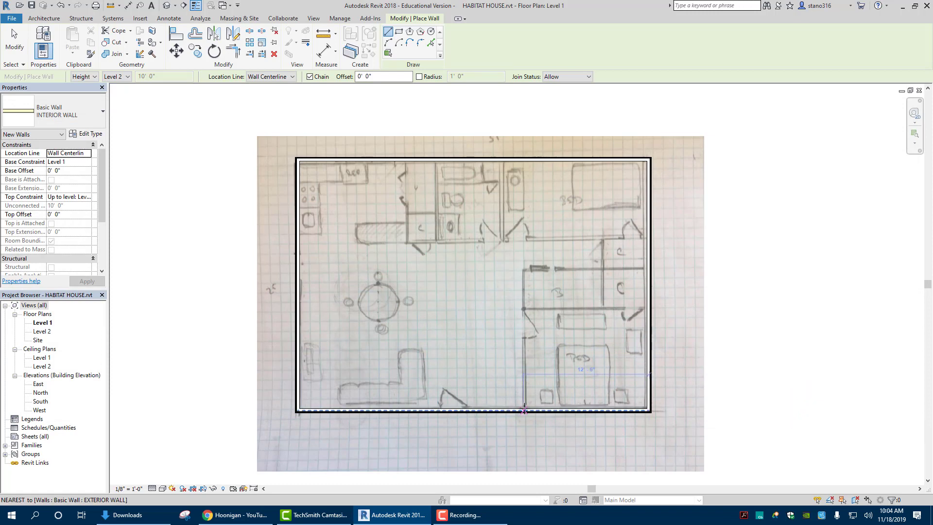
Trace the lower bedroom and bathroom walls: about 14' 2 1/2" north from the south exterior wall, then east to the east exterior wall.
scroll(527, 410, "up", 2)
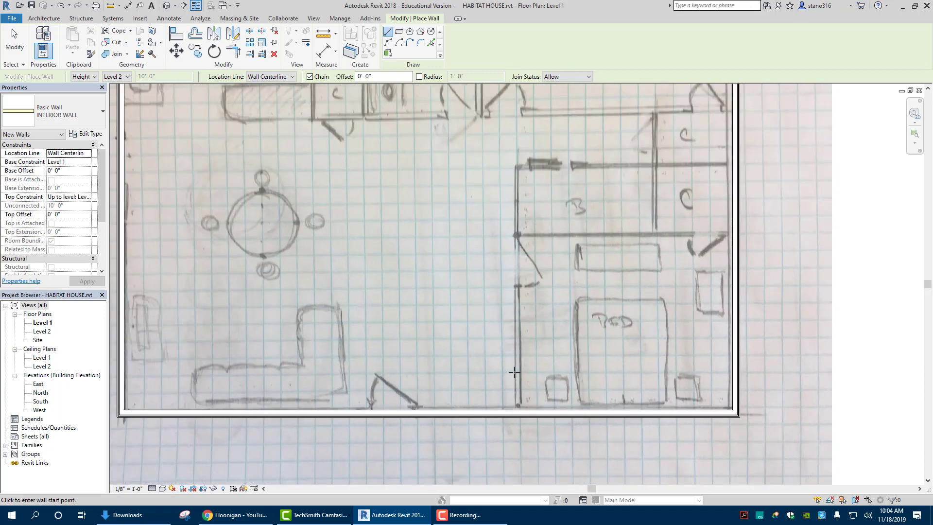
scroll(483, 317, "down", 1)
scroll(483, 317, "down", 1)
scroll(480, 291, "up", 1)
middle_click_drag(481, 279, 474, 332)
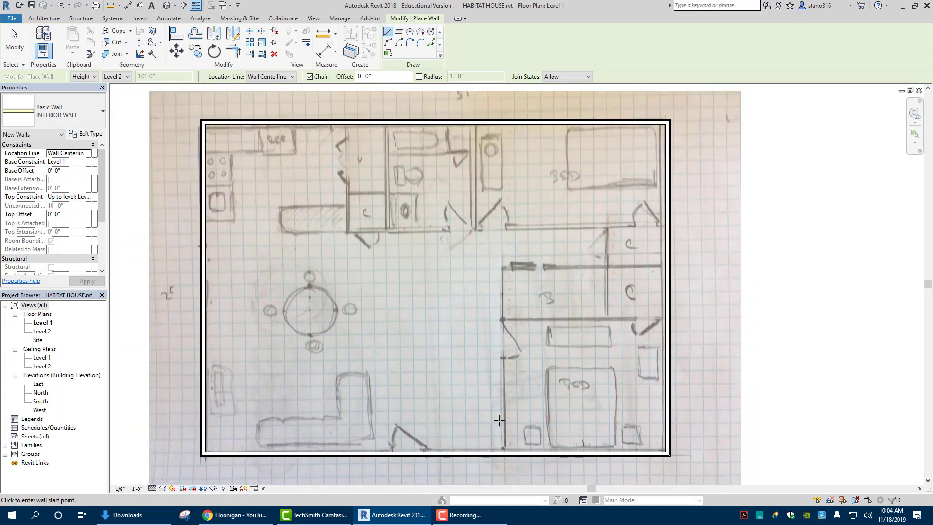
left_click(503, 449)
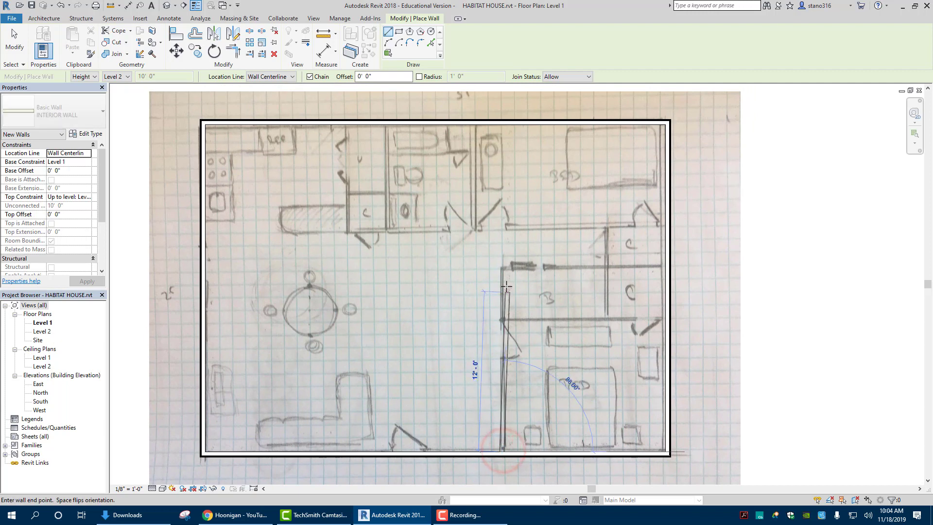
left_click(502, 267)
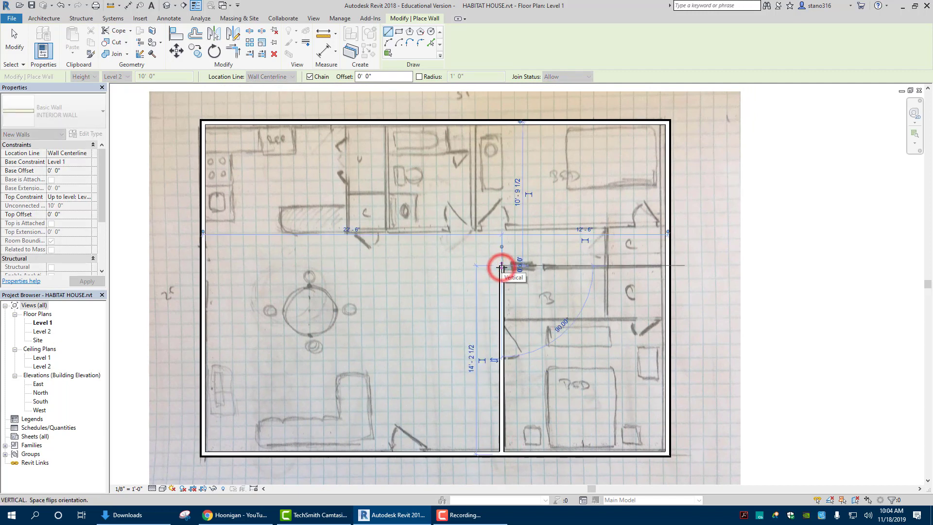
left_click(663, 266)
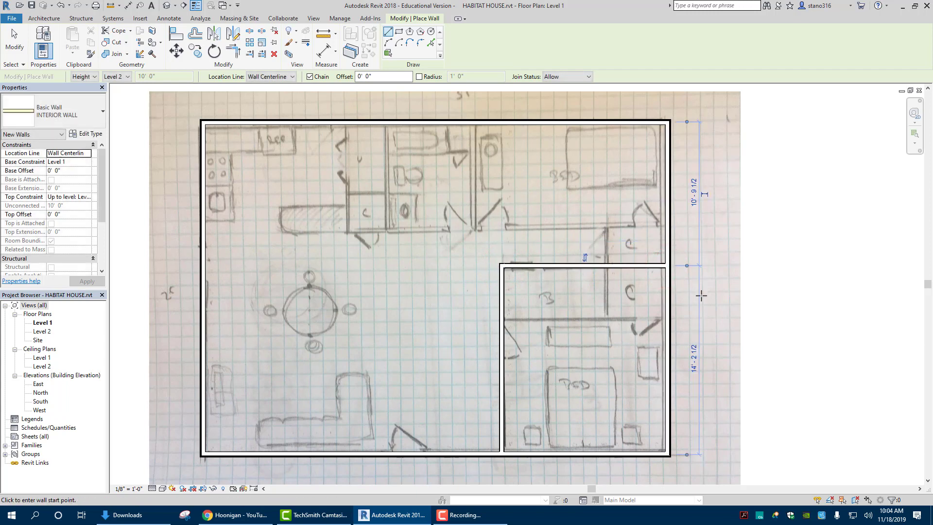
Draw the bathroom's south wall about 4' below its north wall, then a perpendicular wall from it northward along the closets marked C.
left_click(501, 319)
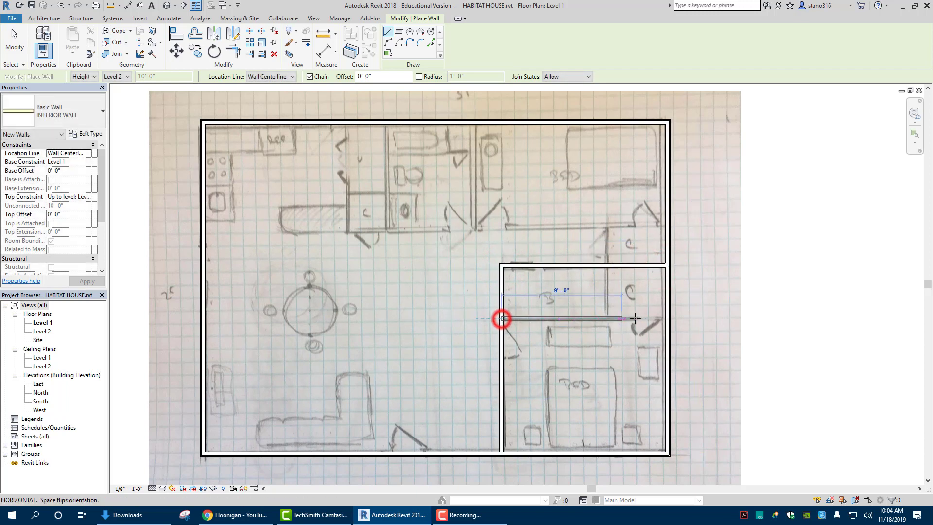
left_click(666, 318)
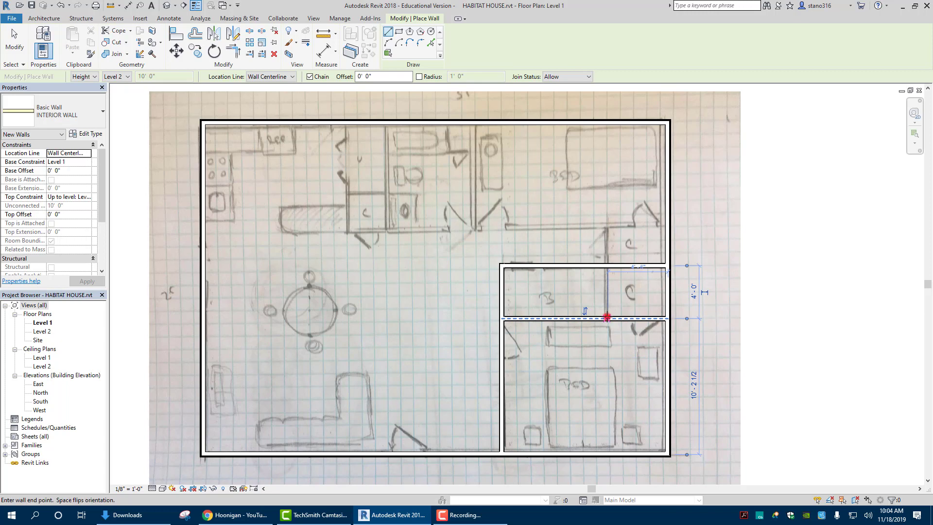
left_click(607, 318)
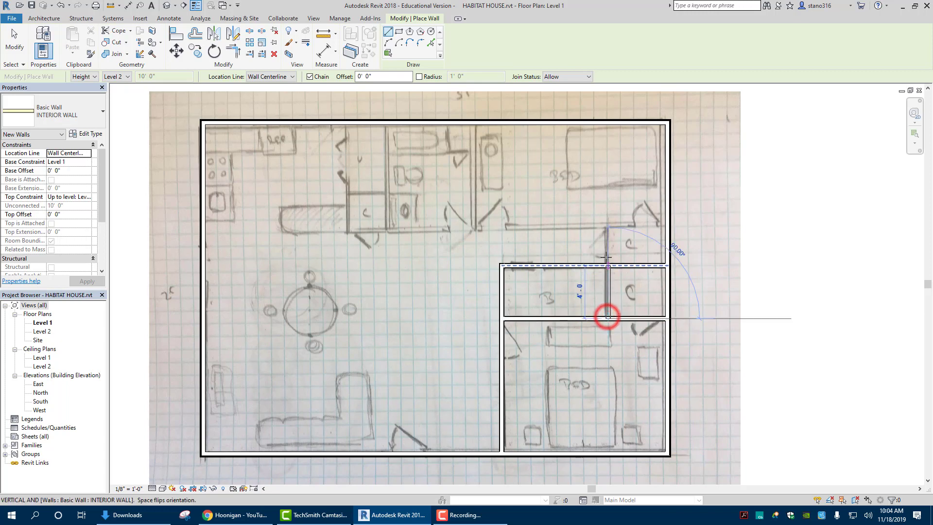
left_click(608, 225)
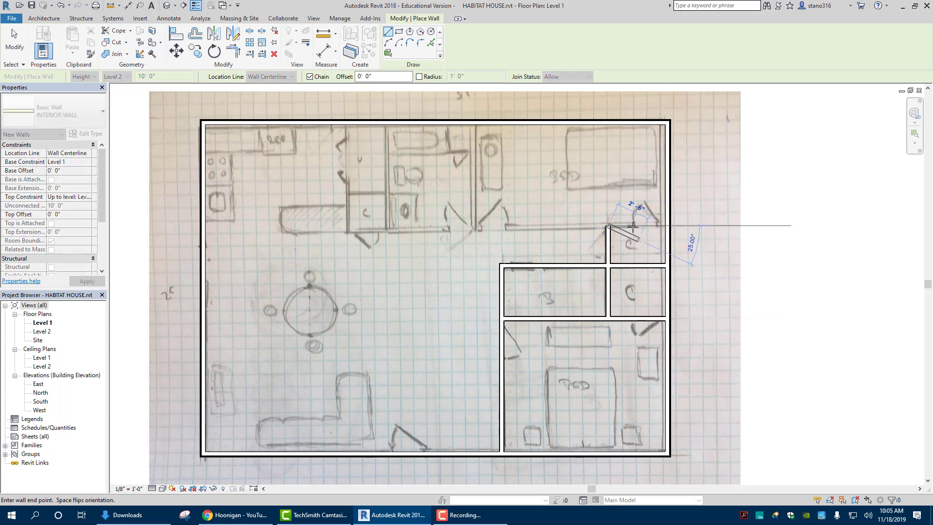
right_click(624, 210)
left_click(649, 215)
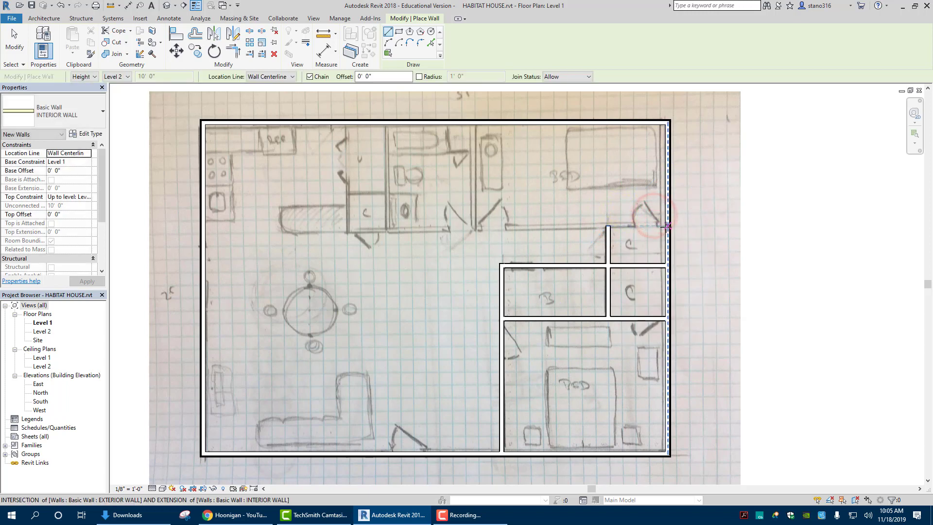
Draw the upper rooms' south wall westward from the east exterior wall, then turn north to the exterior wall about 11' from the west wall.
left_click(665, 227)
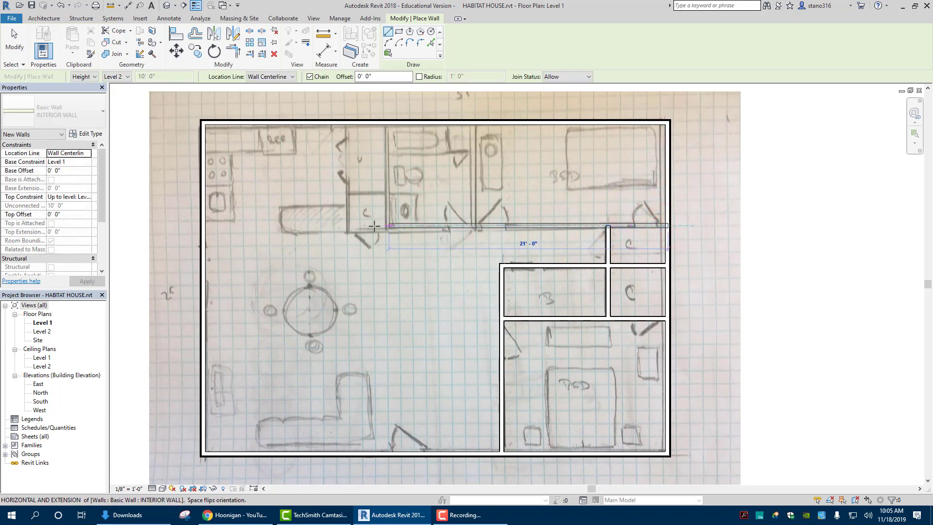
left_click(347, 227)
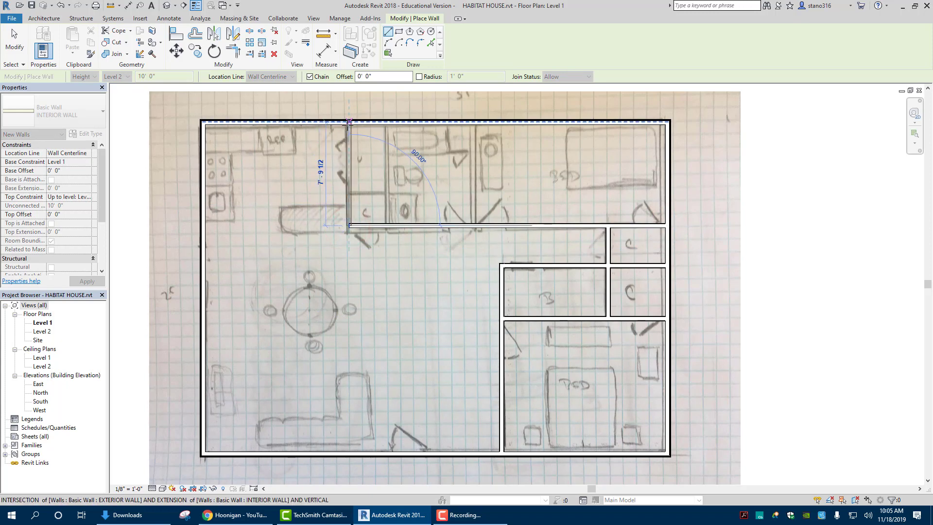
left_click(347, 128)
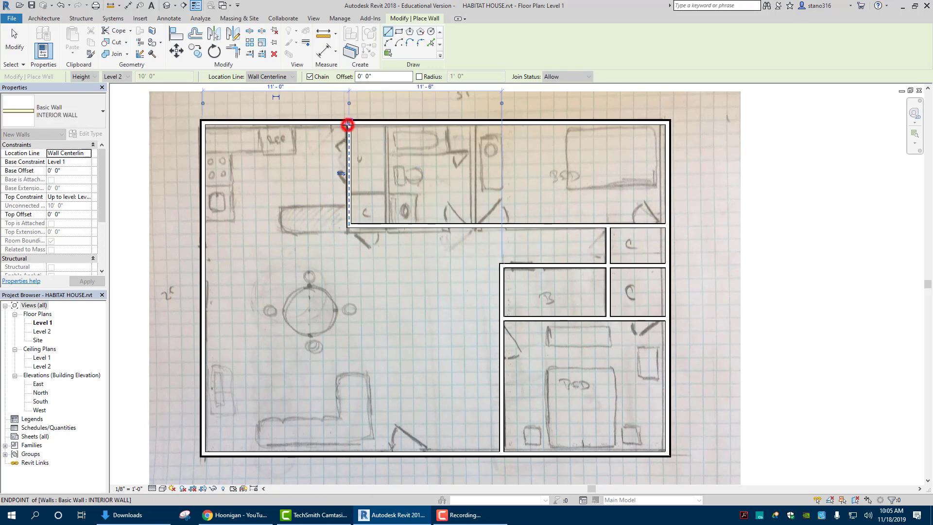
Draw two north-south walls enclosing the upper bathroom, the first about 2' 6" east of the kitchen-side wall and the second about 7' farther east.
left_click(384, 122)
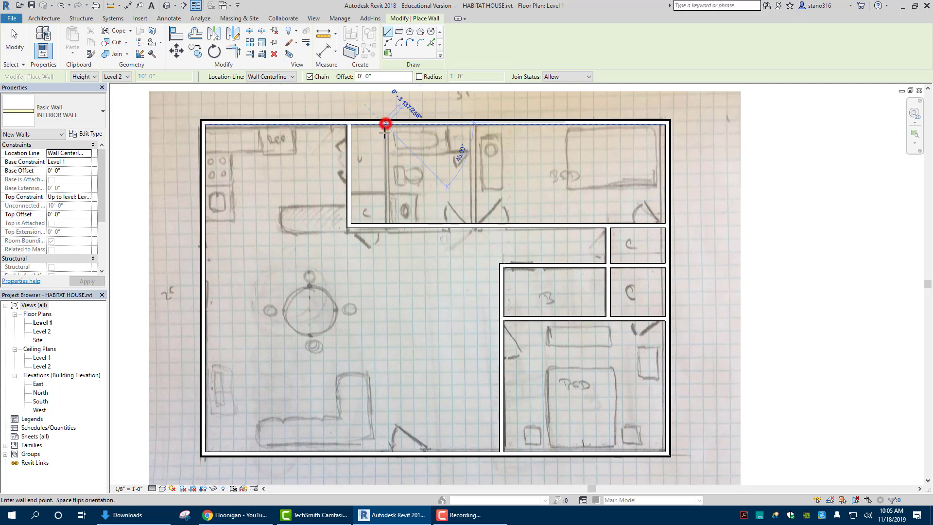
left_click(382, 224)
key("Escape")
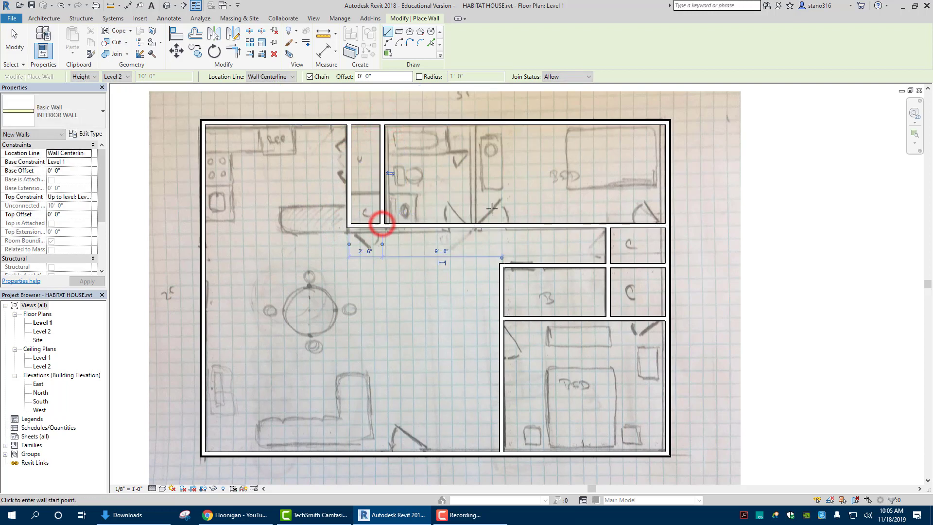
left_click(473, 121)
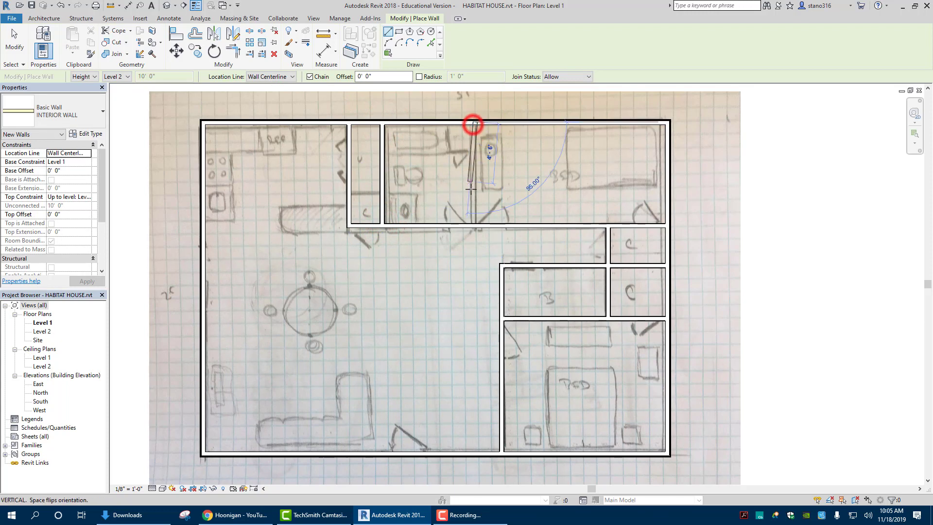
left_click(474, 224)
key("Escape")
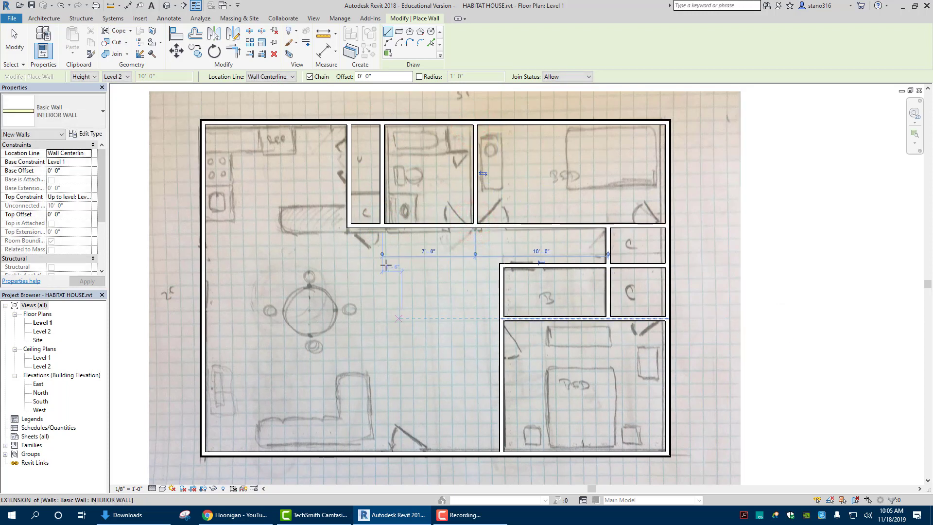
Draw a short east-west wall about 2' 4" long along the north edge of the small closet beside the kitchen.
left_click(348, 192)
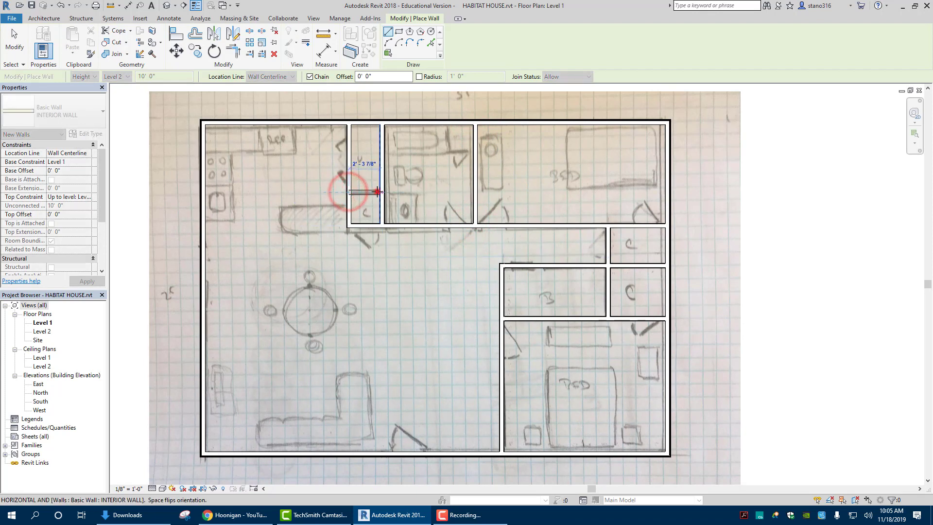
left_click(379, 192)
right_click(491, 255)
left_click(514, 262)
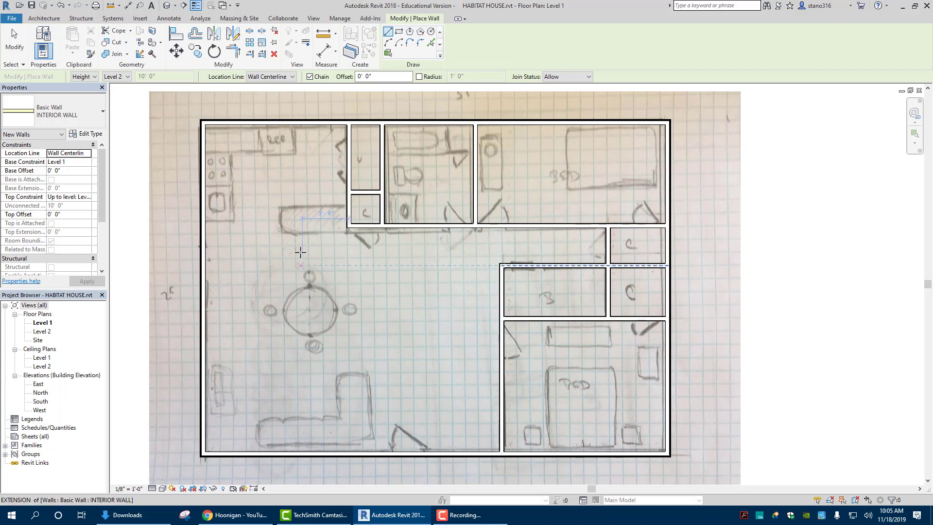
Save the project, switch to the default 3D view and end wall placement.
left_click(32, 6)
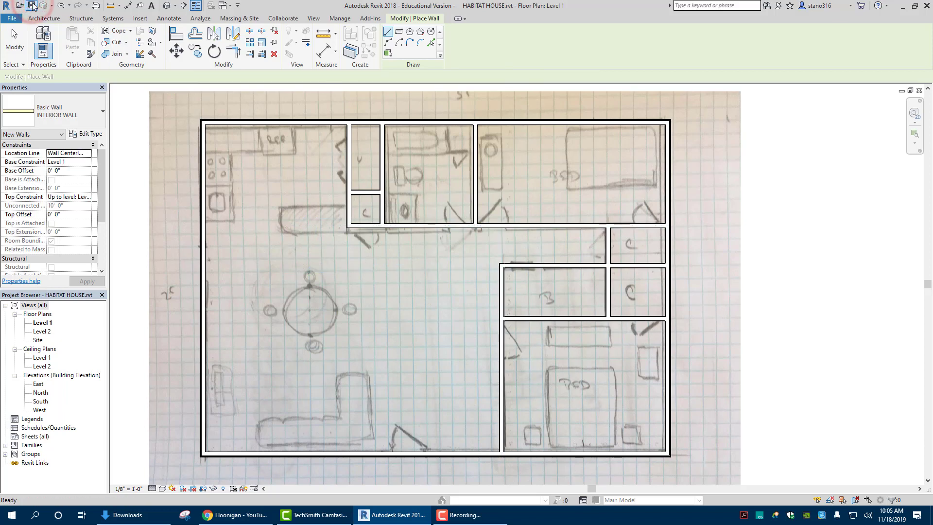
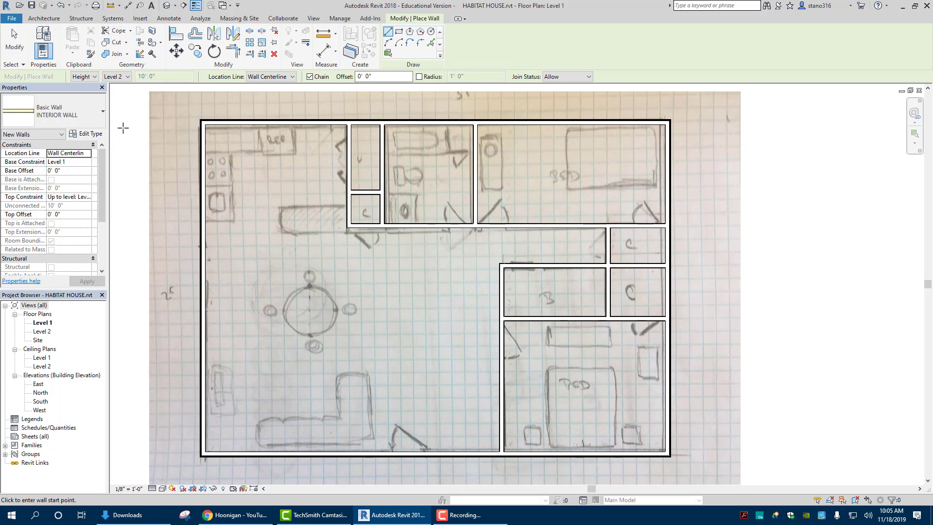
left_click(167, 5)
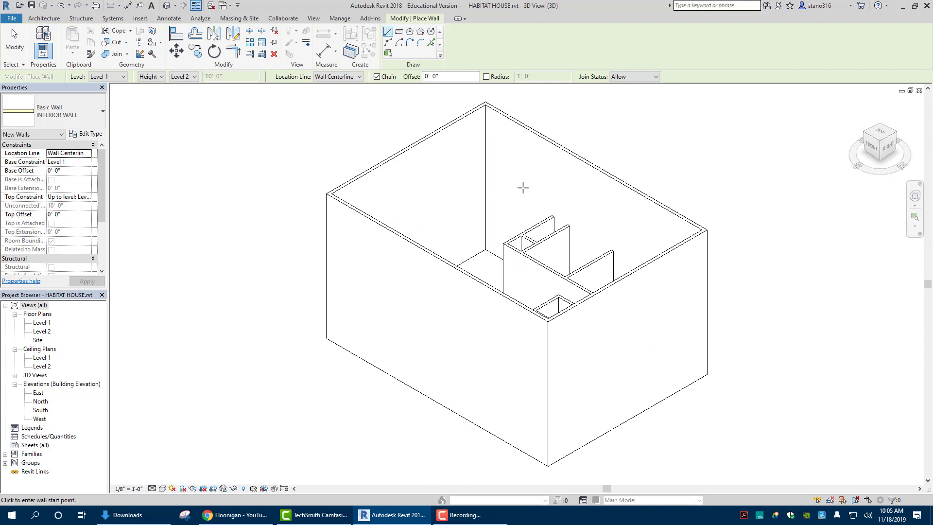
key("Escape")
key("Escape")
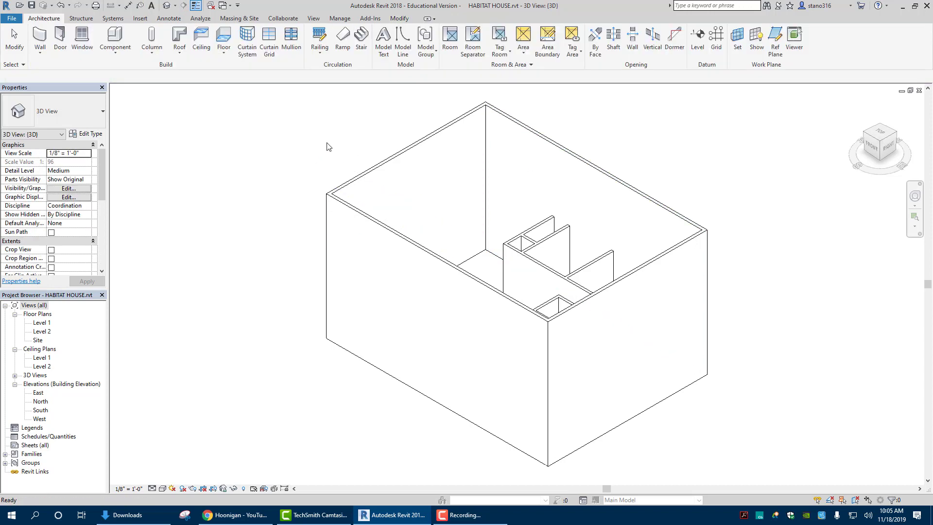
Select the four exterior walls together to check their top constraint and height, then clear the selection.
left_click(395, 155)
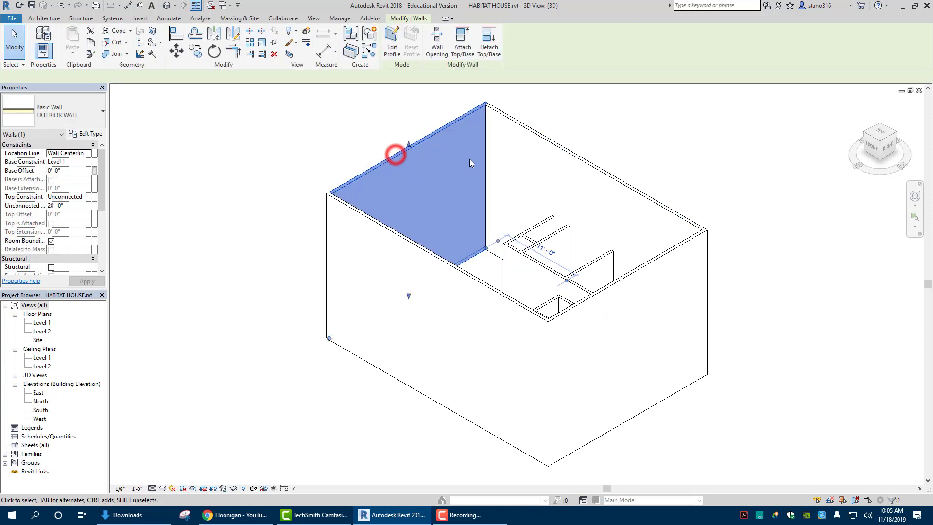
left_click(593, 170, "ctrl")
left_click(664, 258, "ctrl")
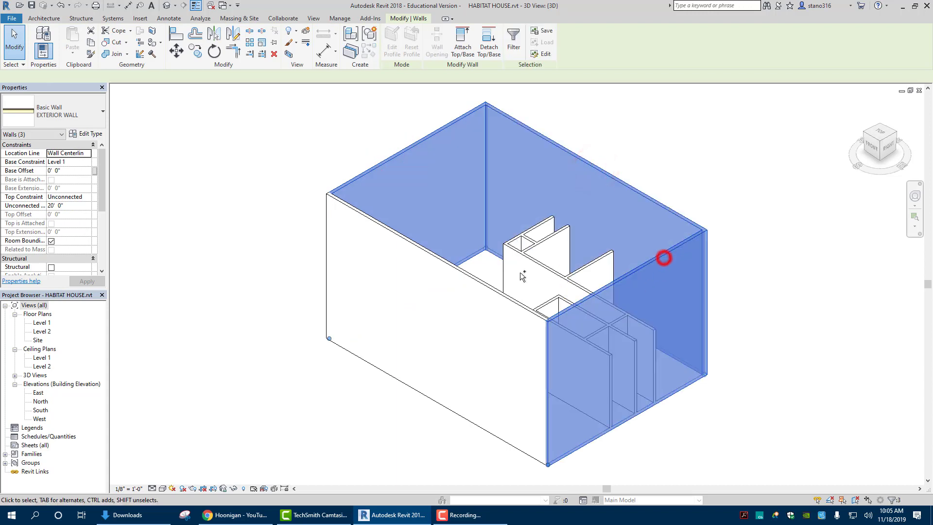
left_click(397, 235, "ctrl")
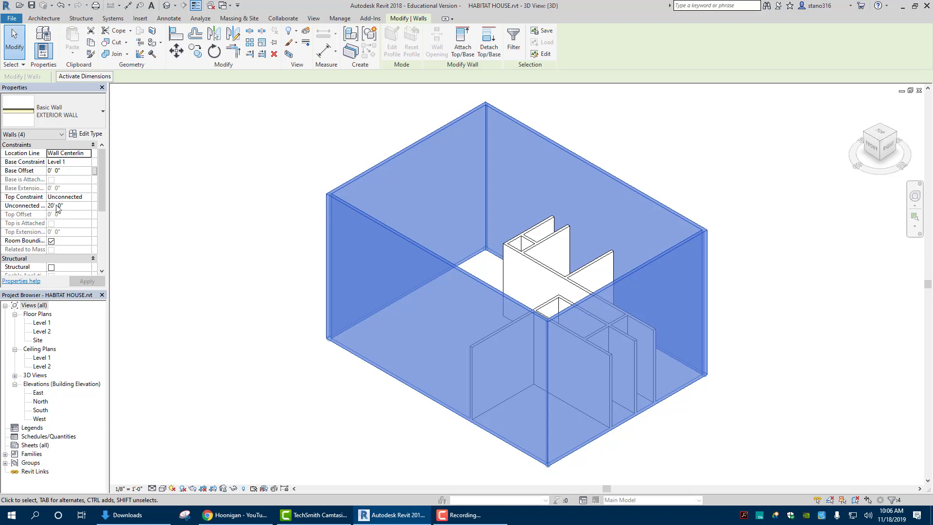
right_click(149, 205)
left_click(168, 203)
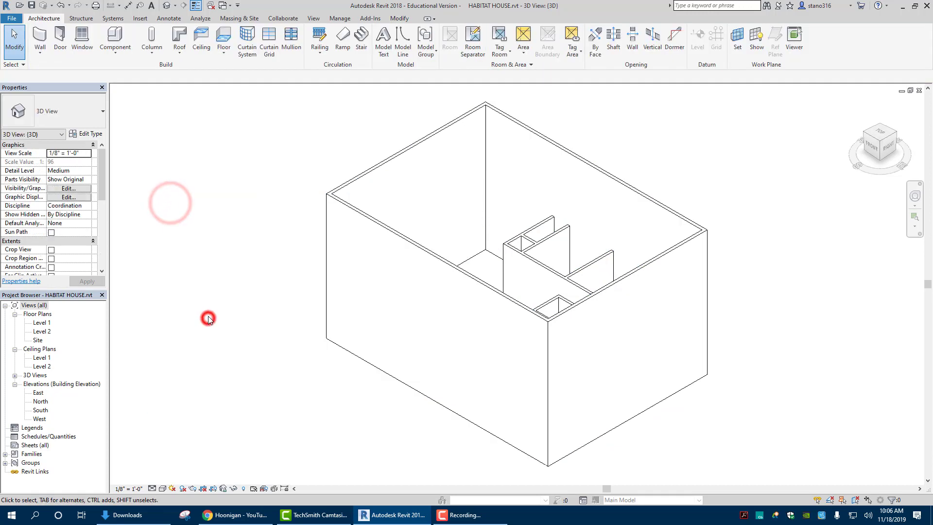
Open the East building elevation with the level lines and their heads in view.
double_click(38, 393)
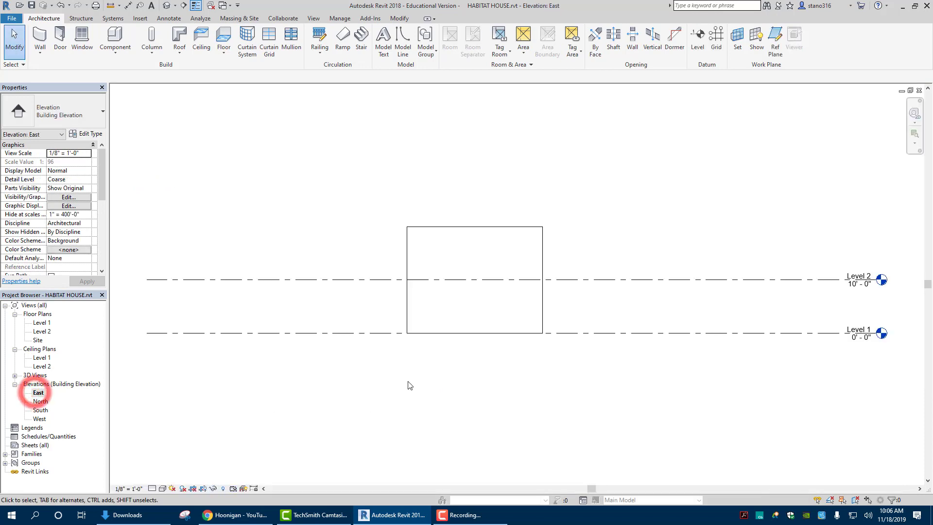
scroll(593, 318, "up", 1)
scroll(689, 227, "down", 1)
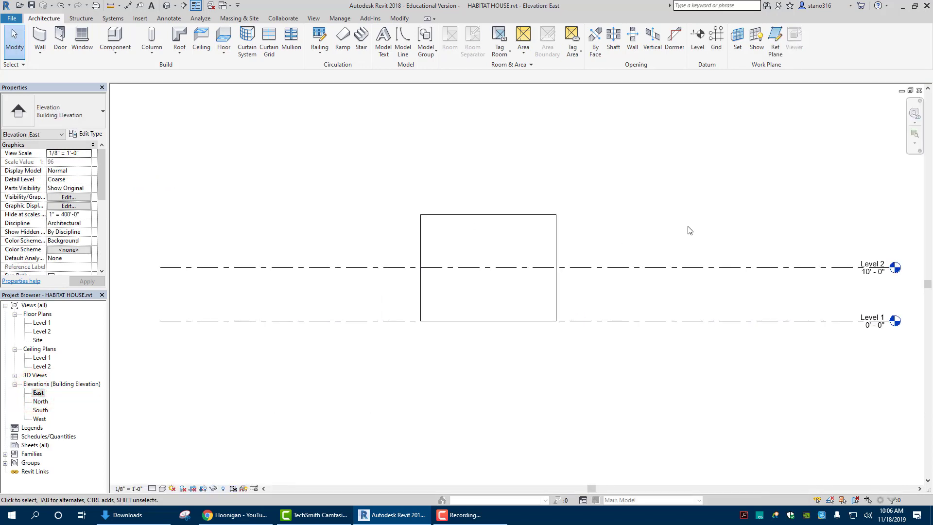
middle_click_drag(689, 228, 617, 233)
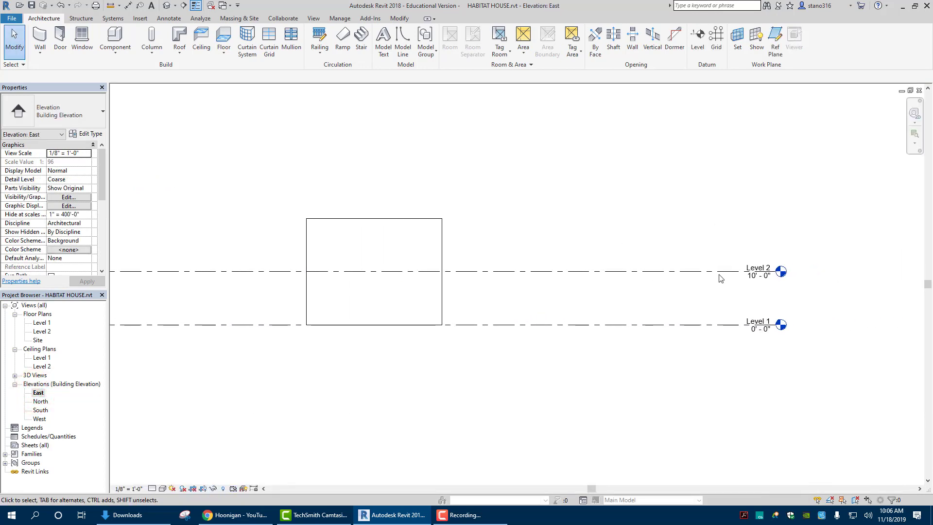
left_click(761, 323)
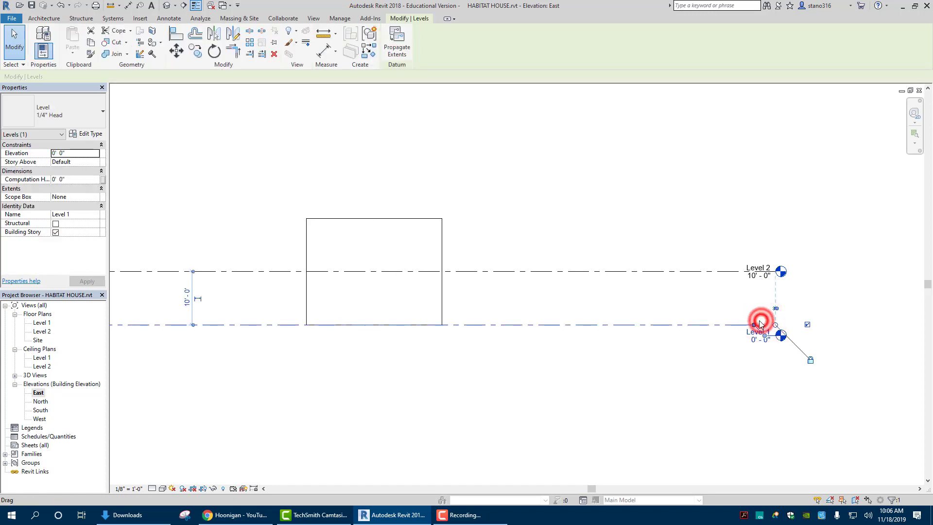
key("Escape")
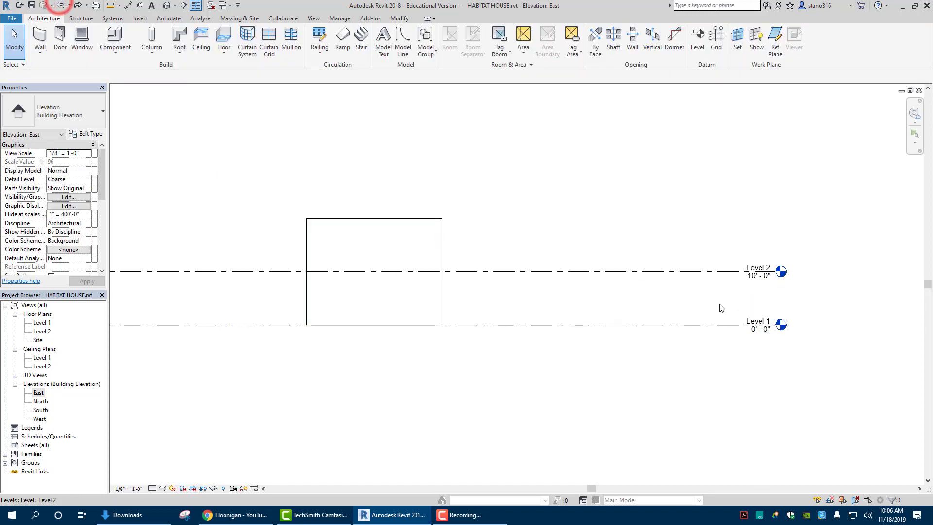
left_click(759, 322)
left_click(760, 326)
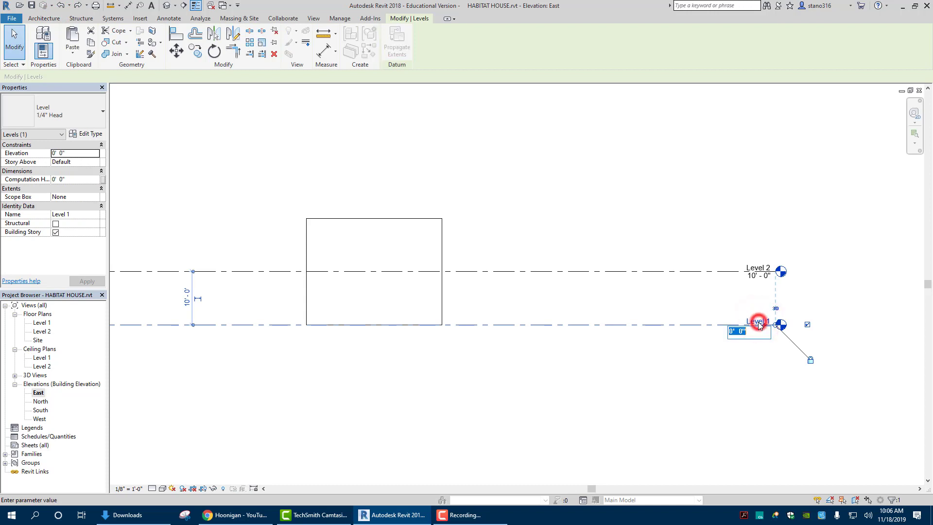
left_click(759, 319)
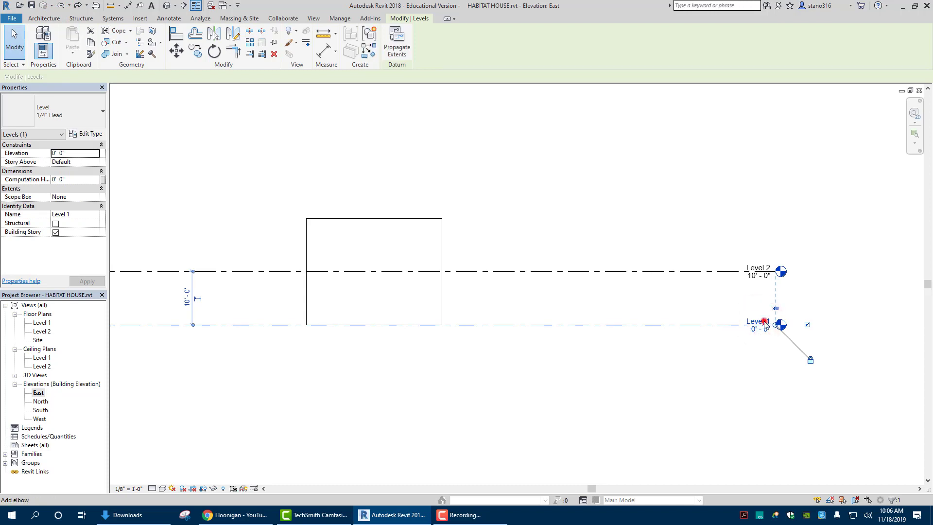
left_click(764, 323)
left_click(757, 334)
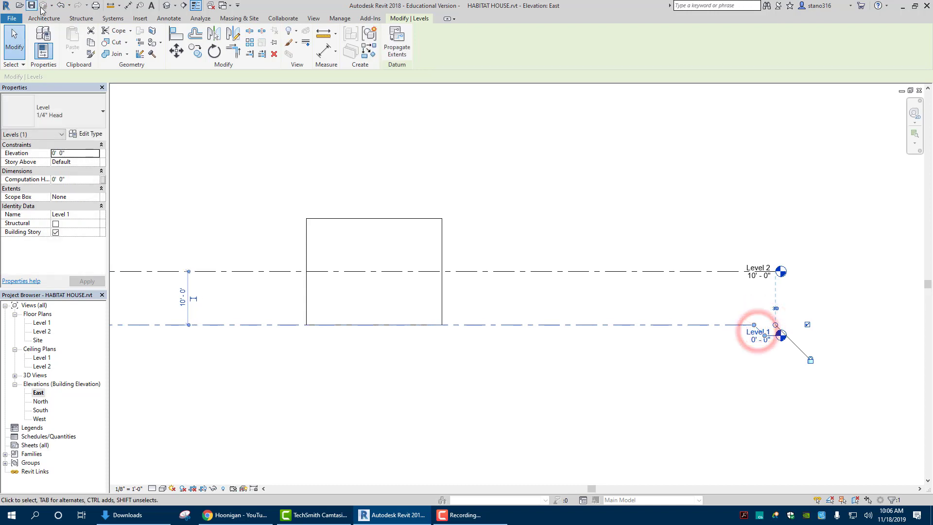
left_click(60, 6)
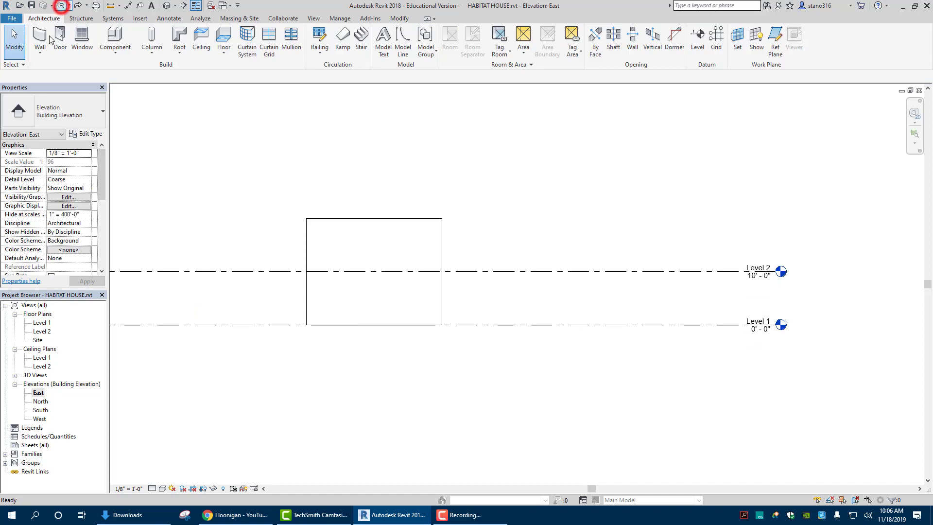
Rename the Level 1 ceiling plan to GROUND FLOOR, applying the name to the corresponding level and views.
left_click(43, 359)
right_click(43, 359)
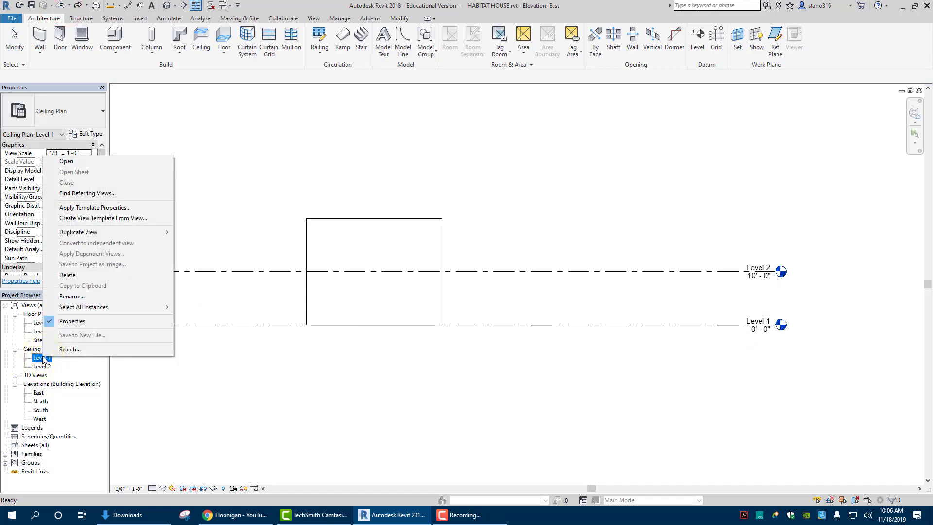
left_click(70, 296)
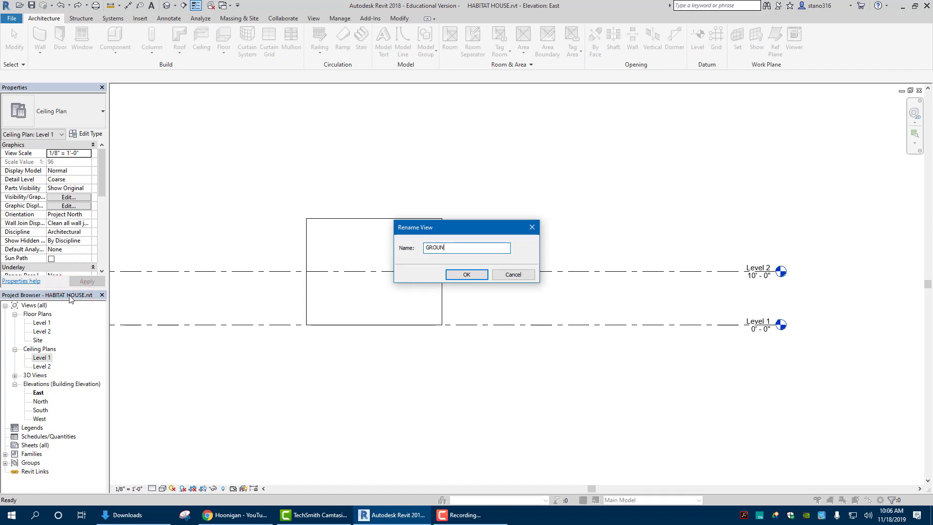
key("Return")
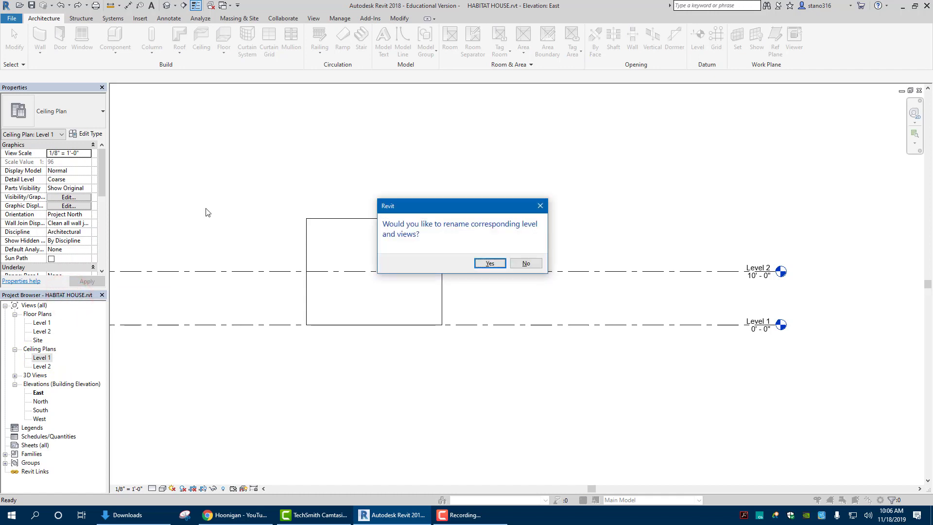
left_click(483, 263)
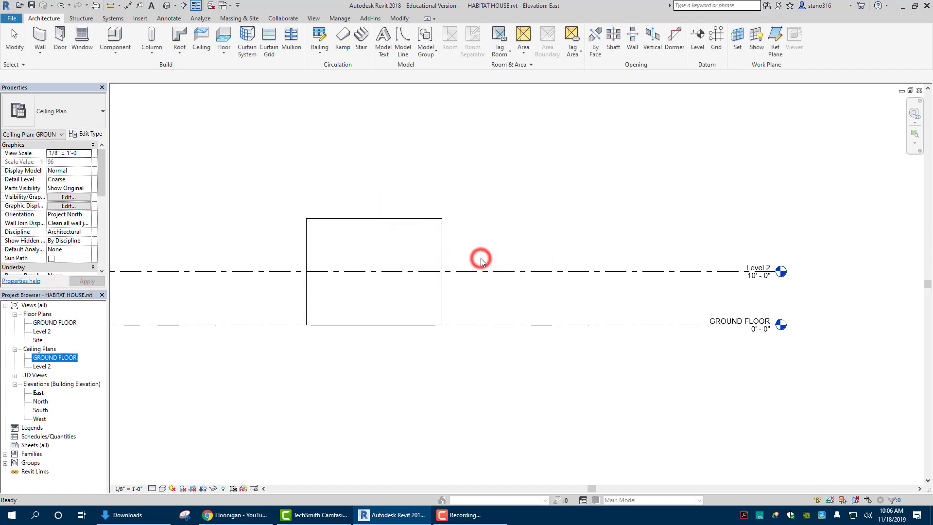
Rename the Level 2 ceiling plan to TOP PLATE, applying the name to the corresponding level and views.
left_click(42, 367)
right_click(42, 369)
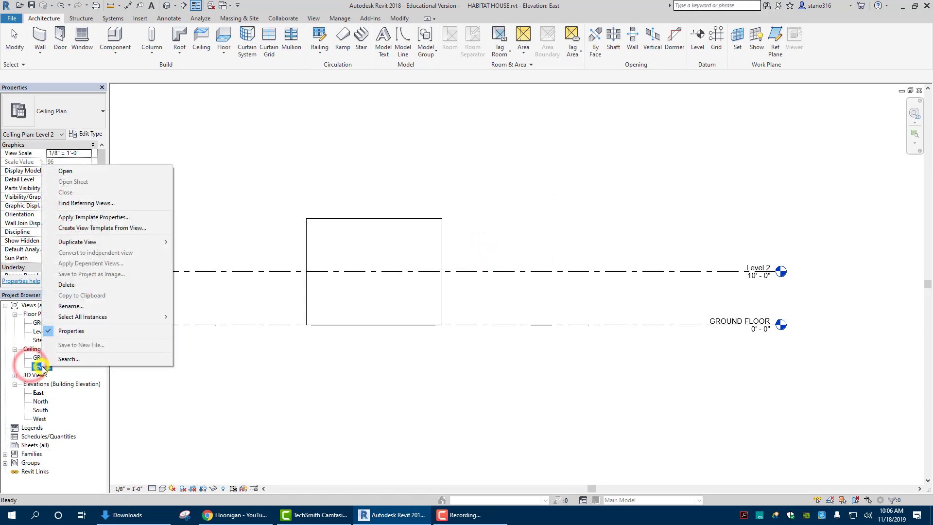
left_click(77, 306)
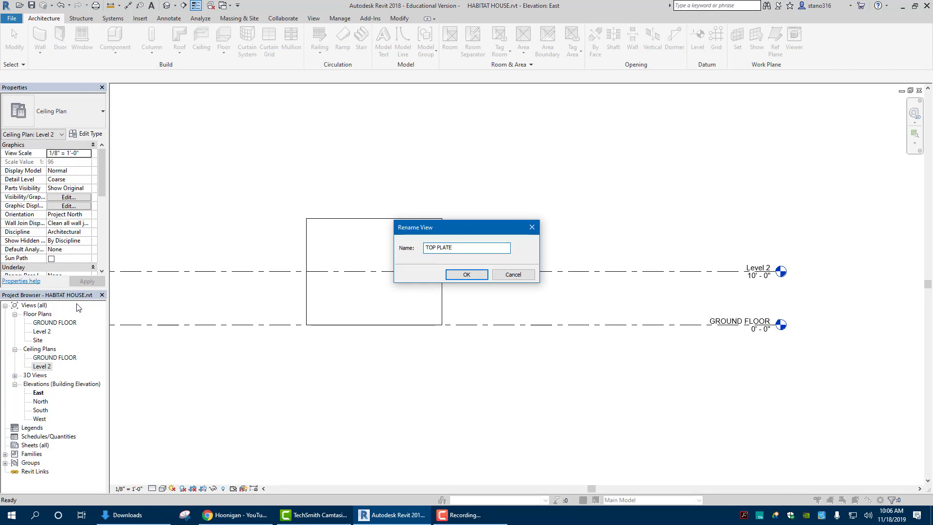
key("Return")
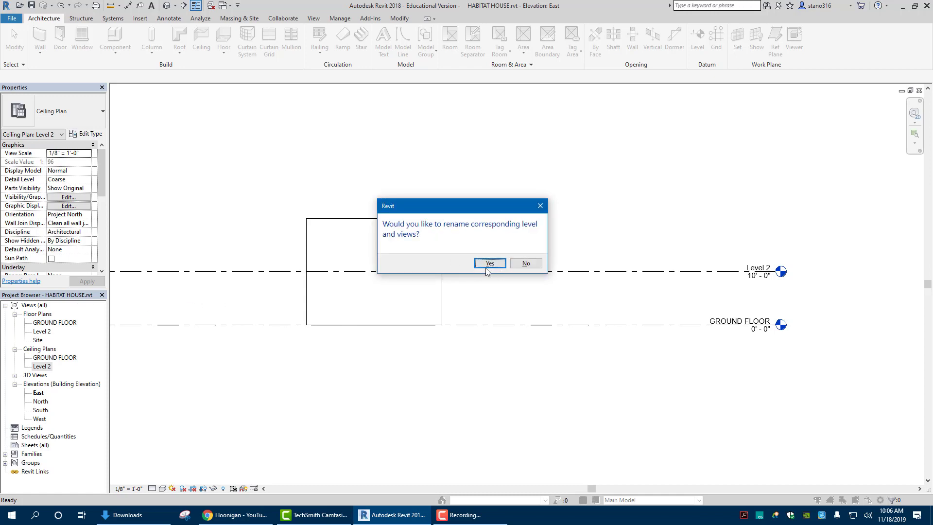
left_click(486, 263)
Set the TOP PLATE level's elevation to 8' 0".
left_click(763, 280)
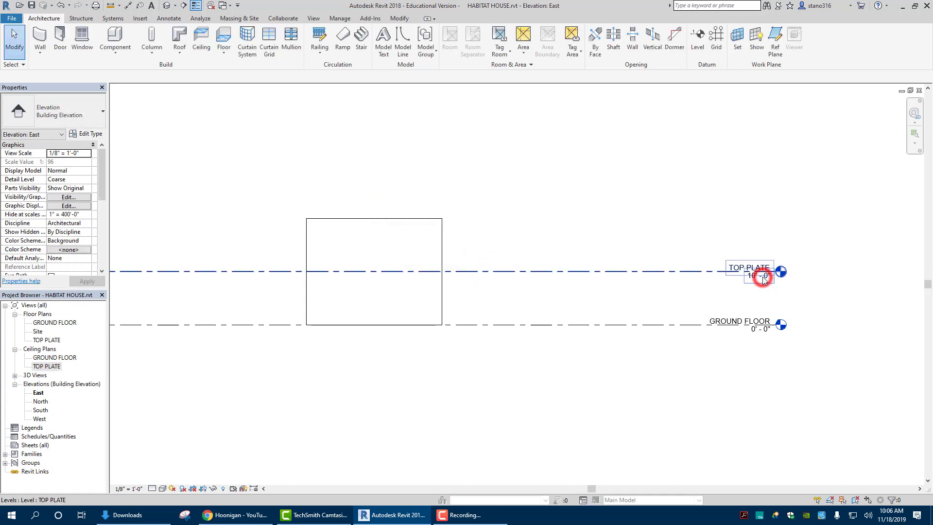
left_click(751, 277)
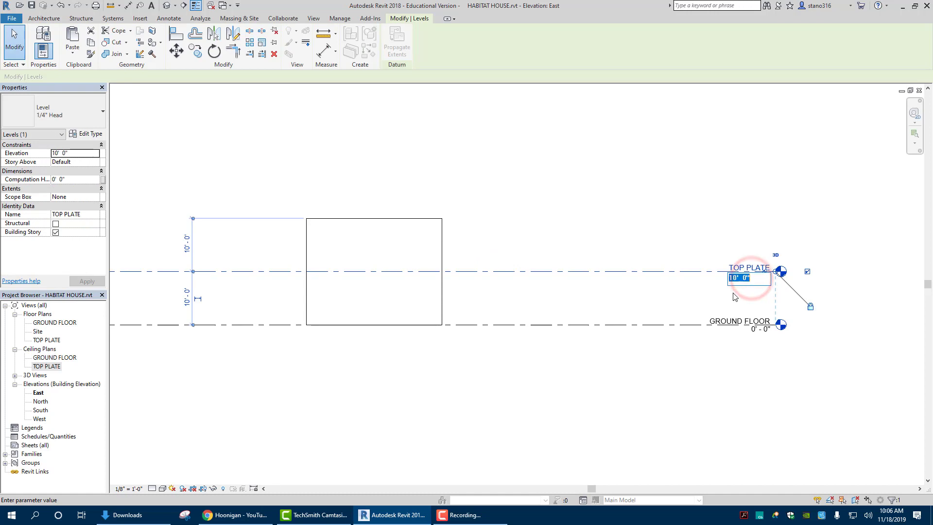
type("8")
key("Return")
left_click(527, 378)
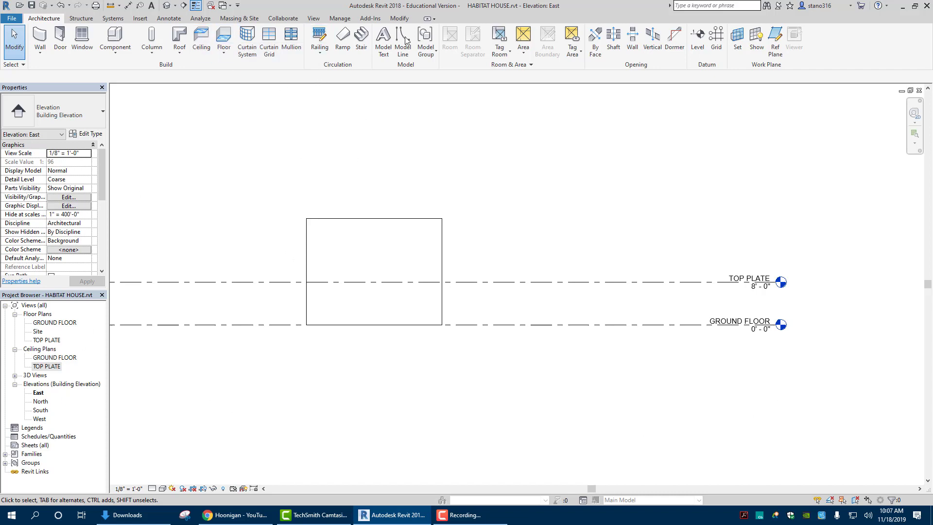
Draw a new level line about 6' 6" below GROUND FLOOR, with its head aligned to the other level heads.
left_click(698, 36)
middle_click_drag(188, 365, 313, 355)
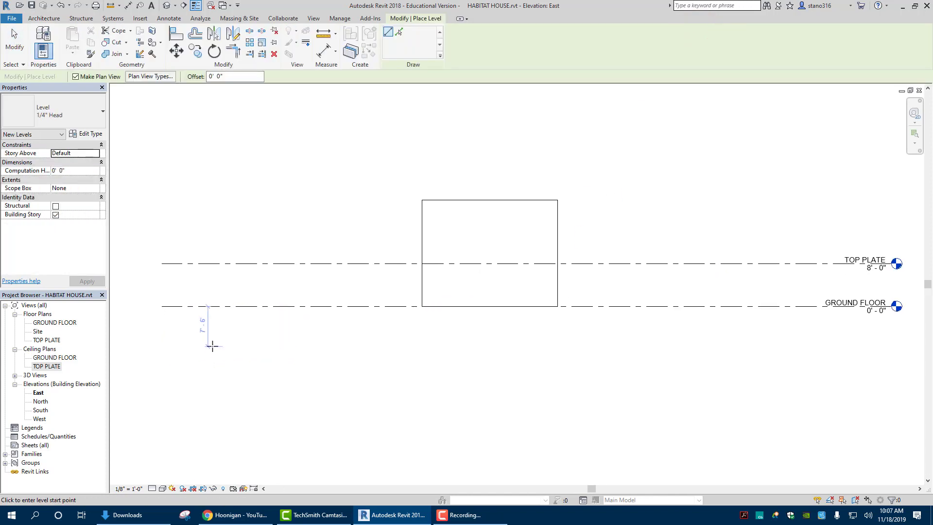
left_click(180, 341)
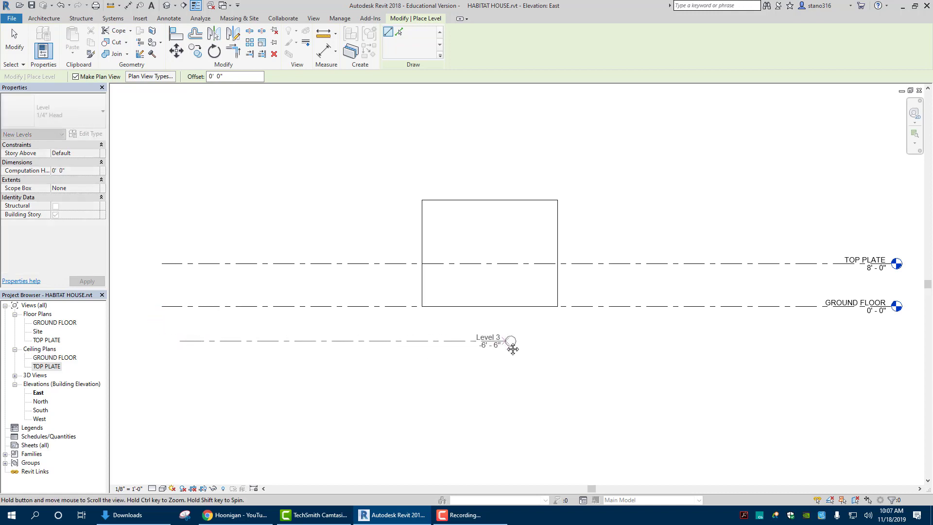
middle_click_drag(512, 348, 346, 339)
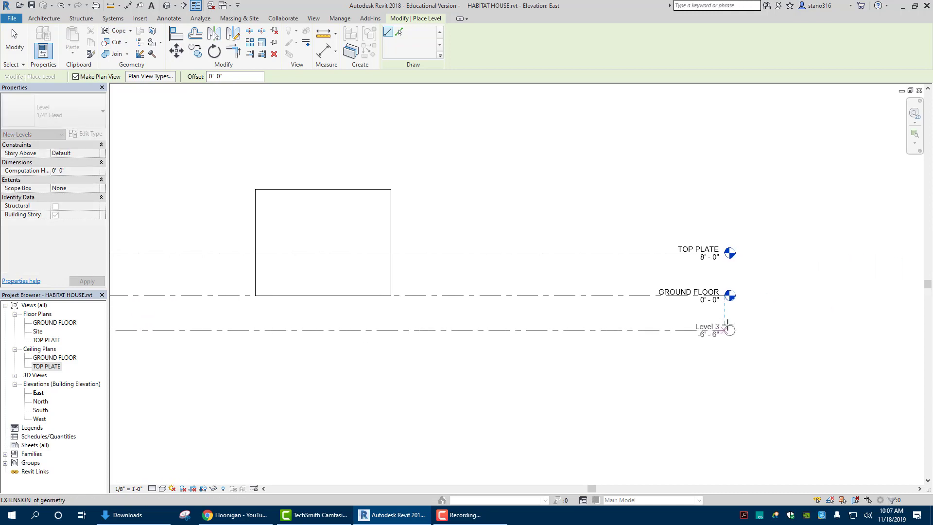
left_click(728, 324)
right_click(687, 371)
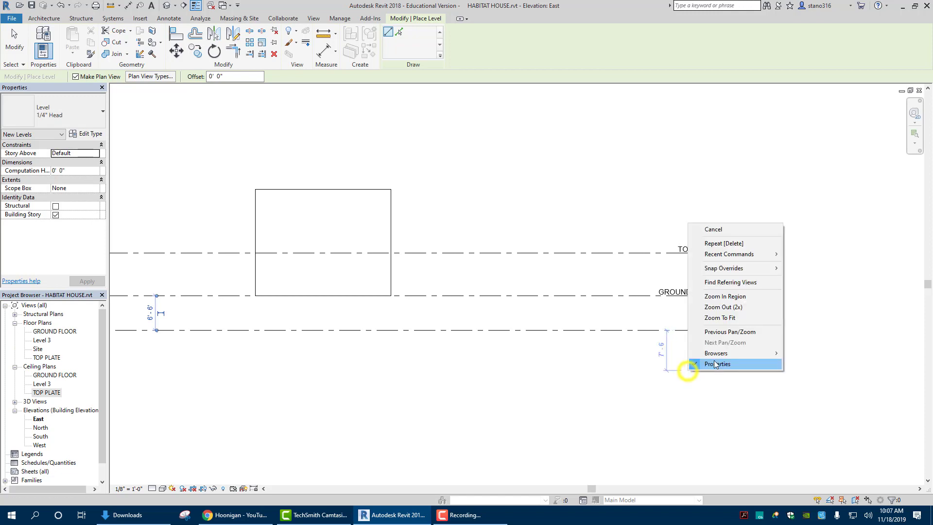
left_click(729, 229)
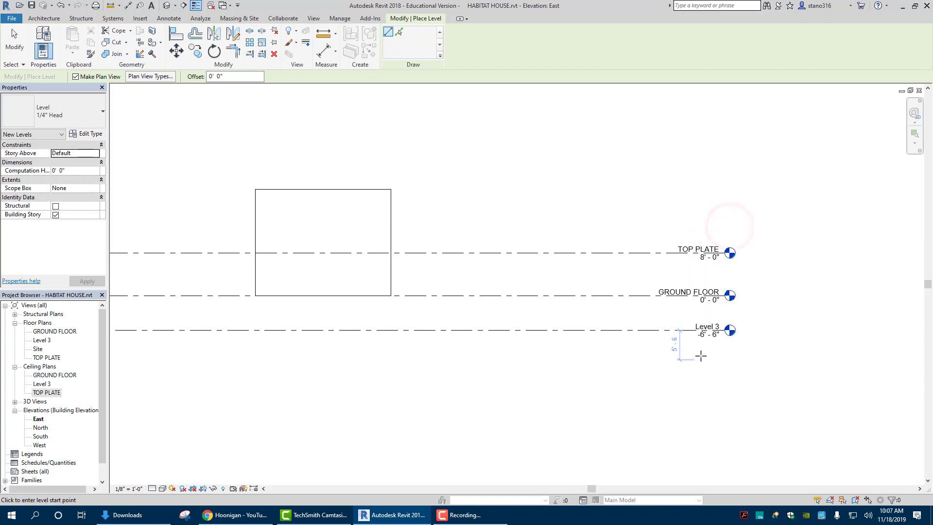
key("Escape")
Set the elevation of the new level below GROUND FLOOR to -4' 0".
left_click(708, 334)
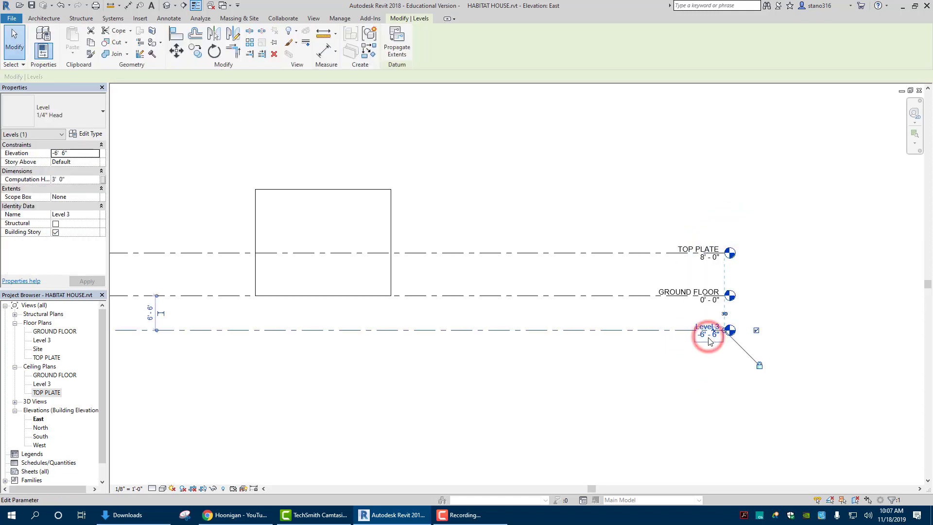
left_click(709, 338)
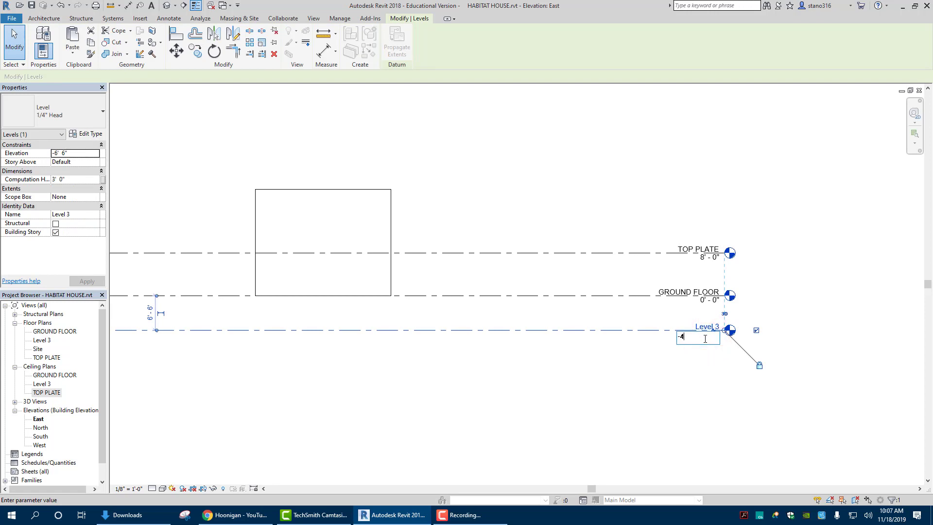
key("Return")
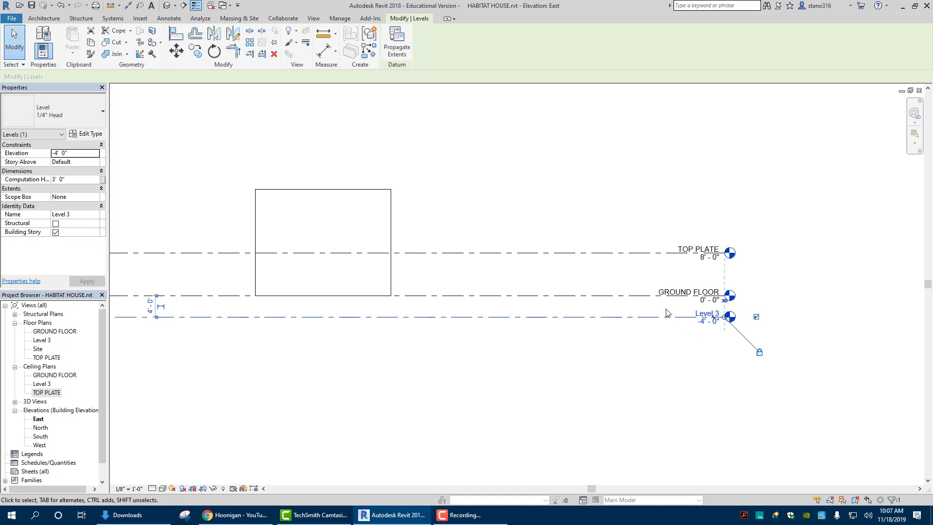
Rename the Level 3 ceiling plan to CRAWL SPACE, applying the name to the corresponding level and views.
scroll(705, 336, "up", 2)
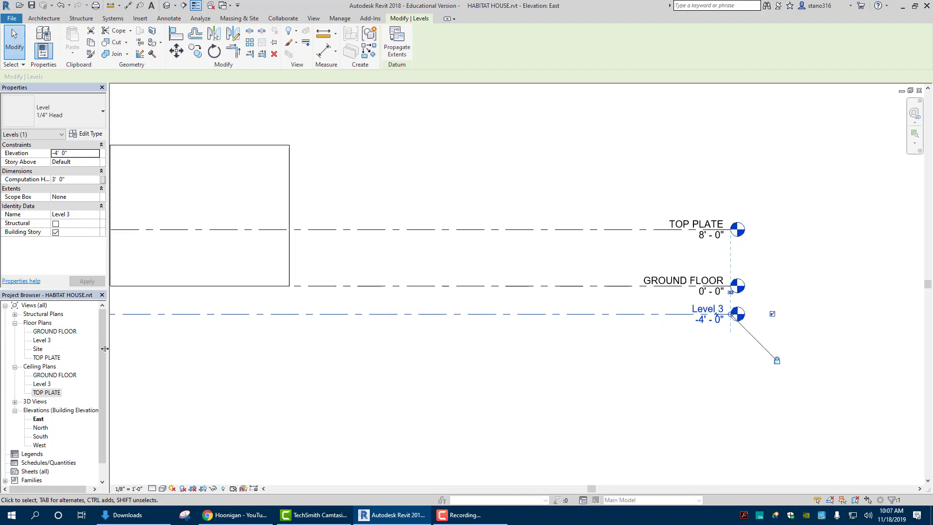
left_click(42, 384)
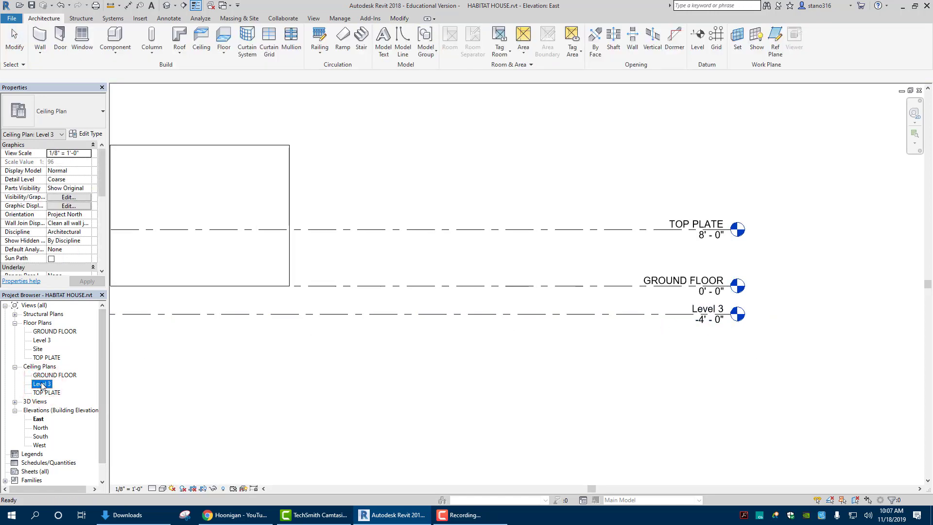
right_click(42, 386)
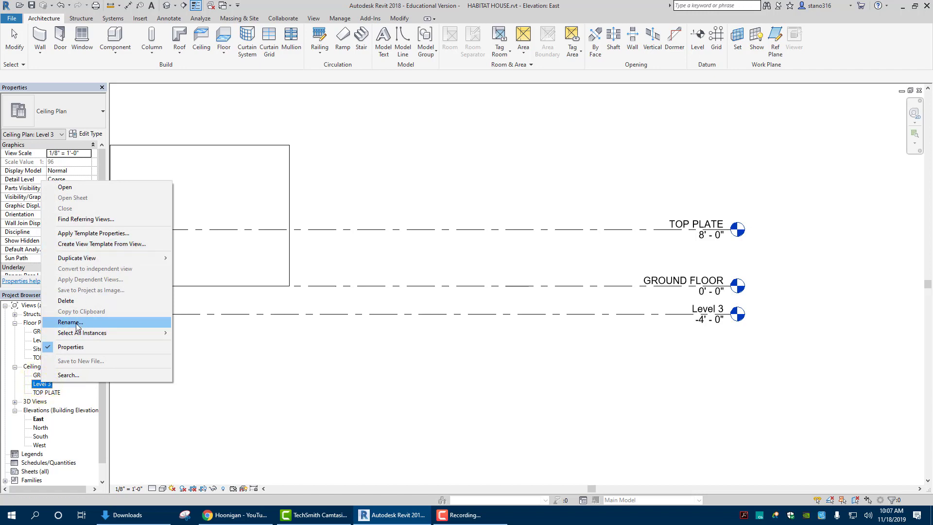
left_click(71, 322)
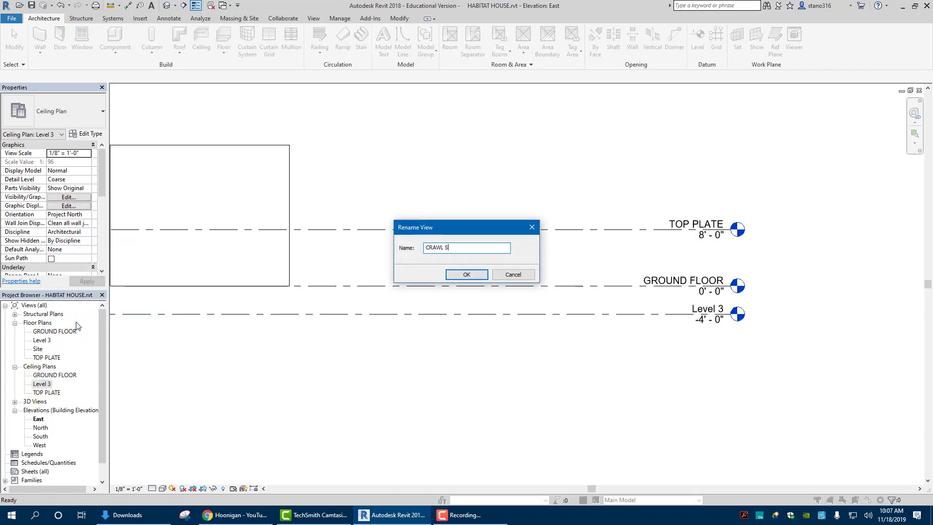
key("Return")
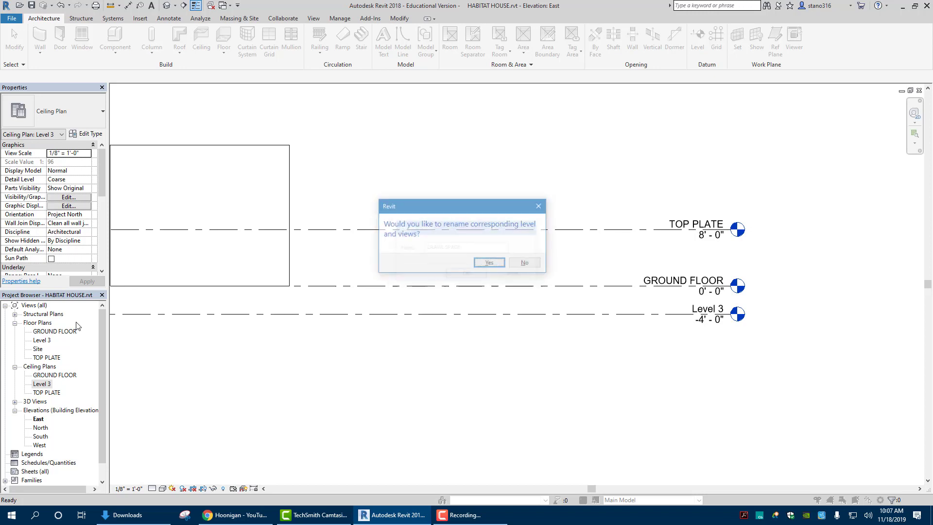
left_click(489, 265)
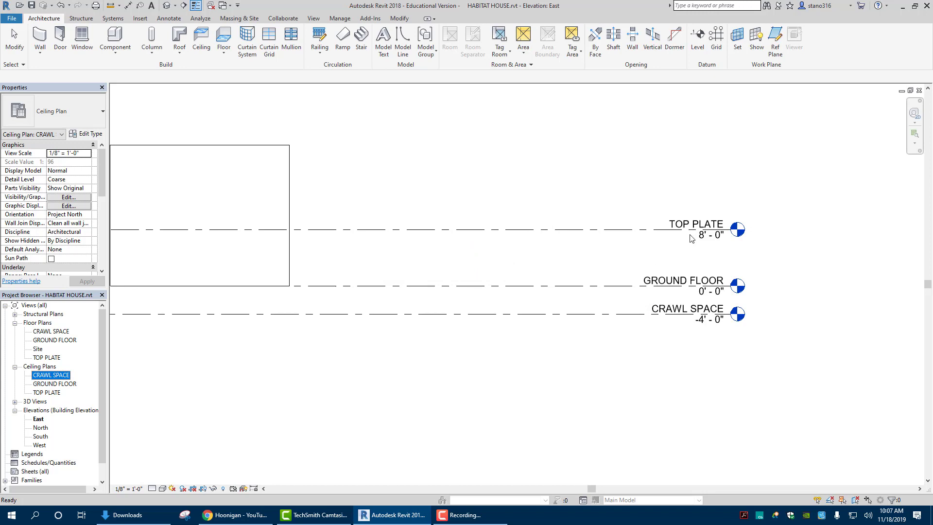
scroll(492, 371, "down", 1)
left_click(439, 375)
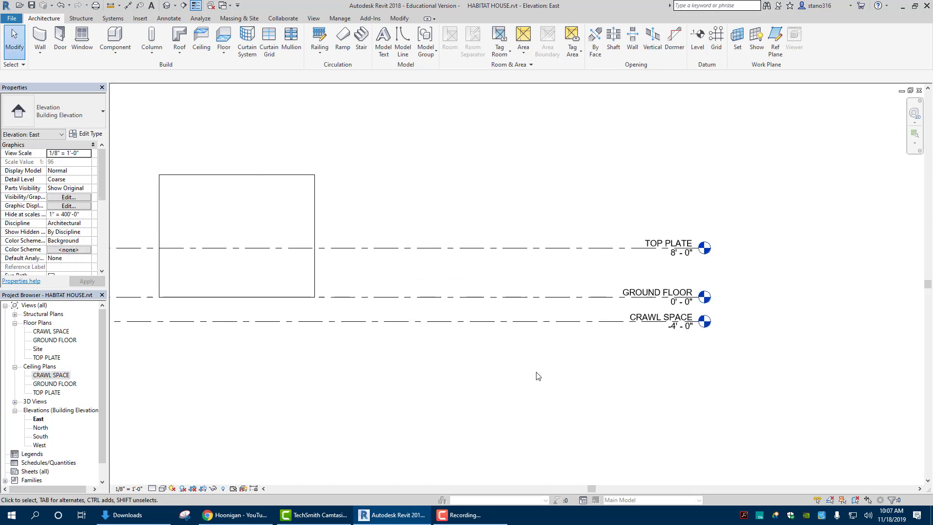
middle_click_drag(464, 378, 549, 378)
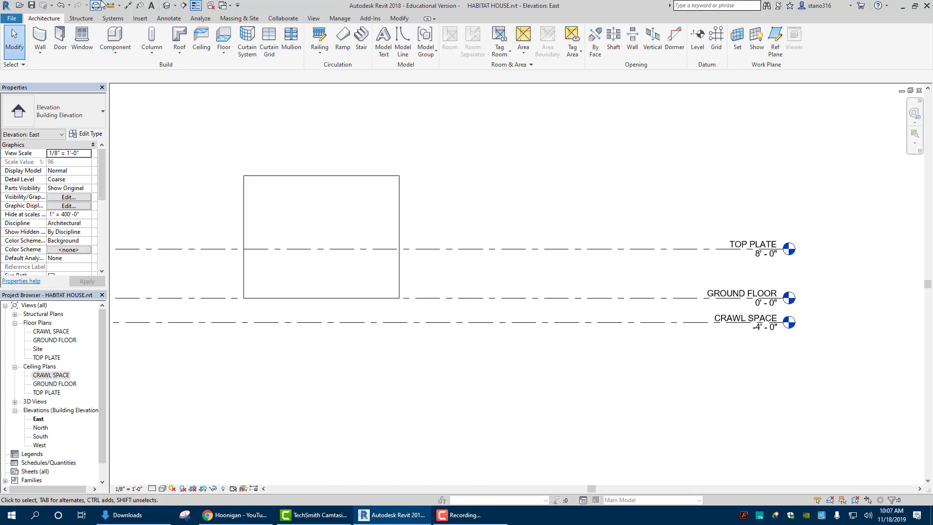
In the 3D view, constrain the tops of all four exterior walls up to level TOP PLATE.
left_click(165, 6)
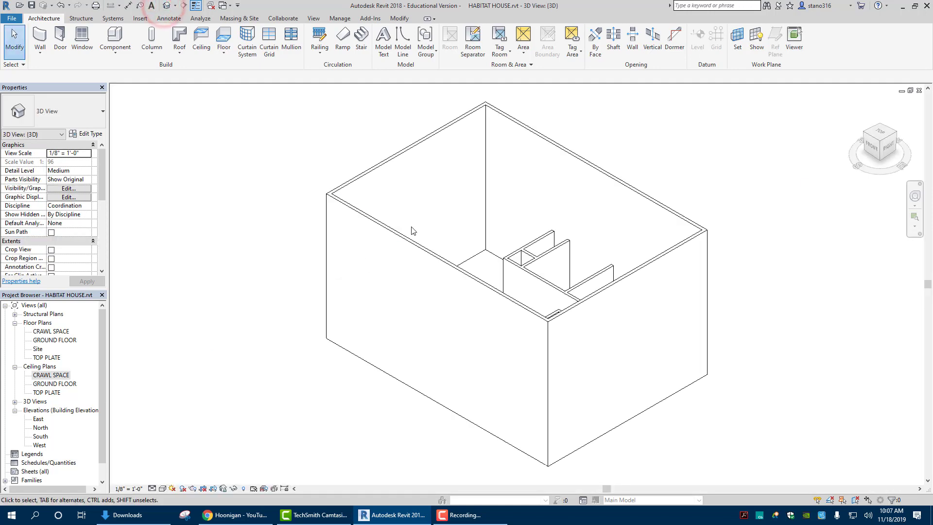
left_click(402, 232)
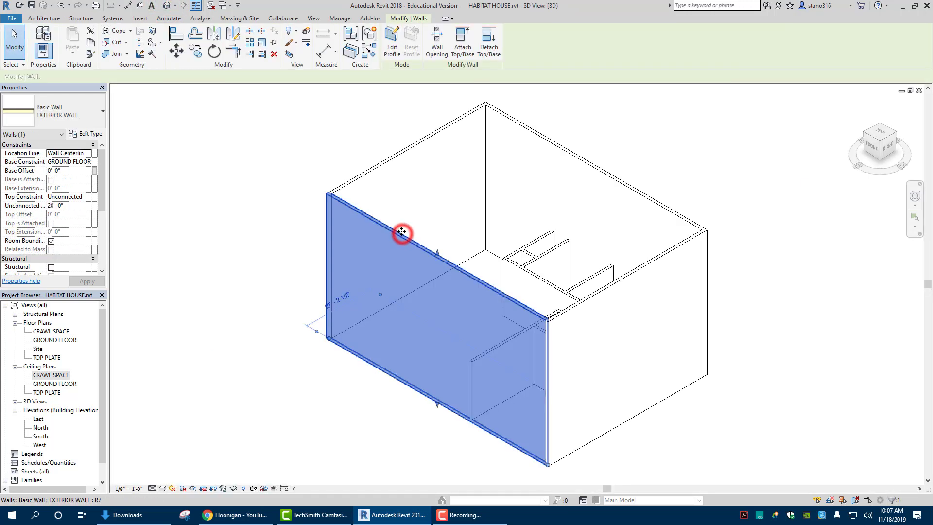
left_click(364, 174, "ctrl")
left_click(545, 139, "ctrl")
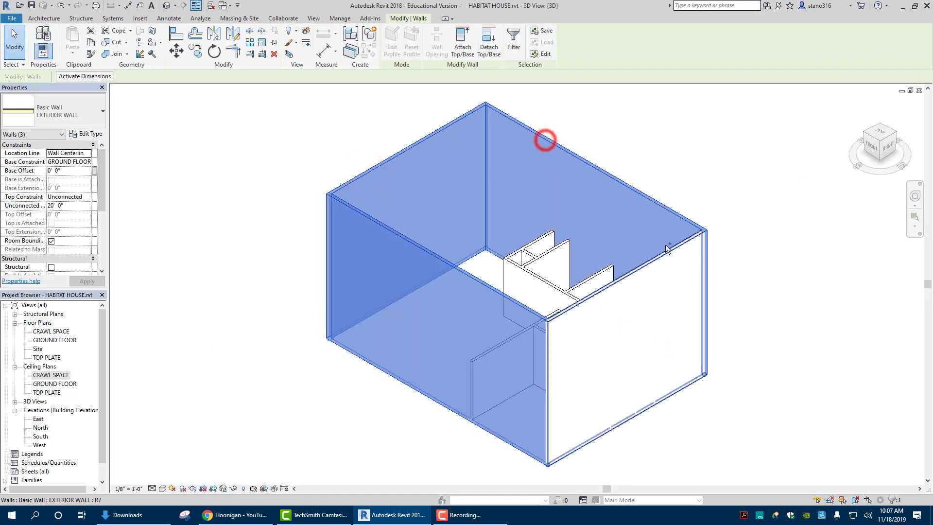
left_click(670, 248, "ctrl")
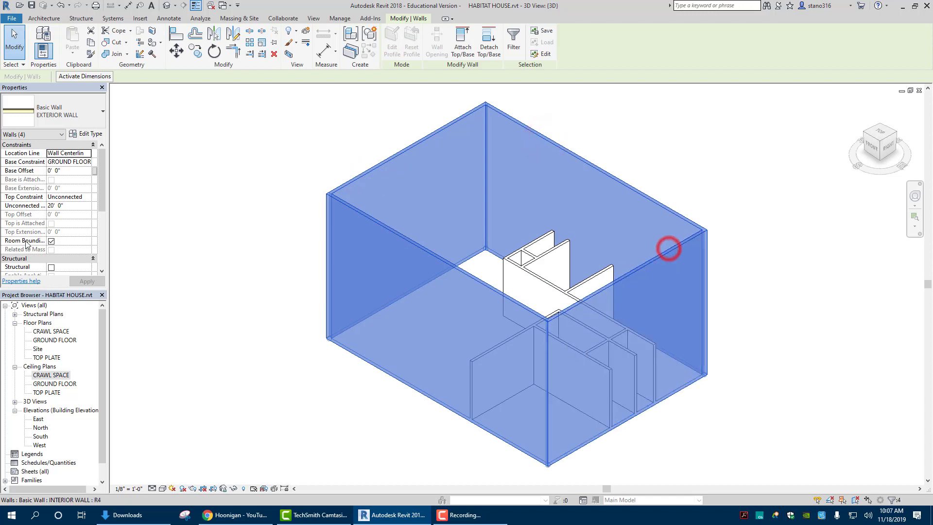
left_click(65, 197)
left_click(88, 197)
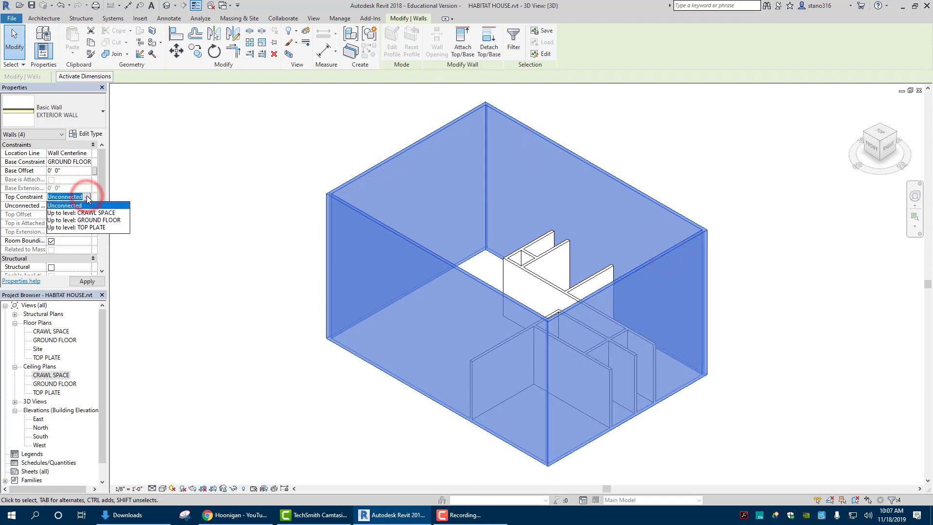
left_click(73, 228)
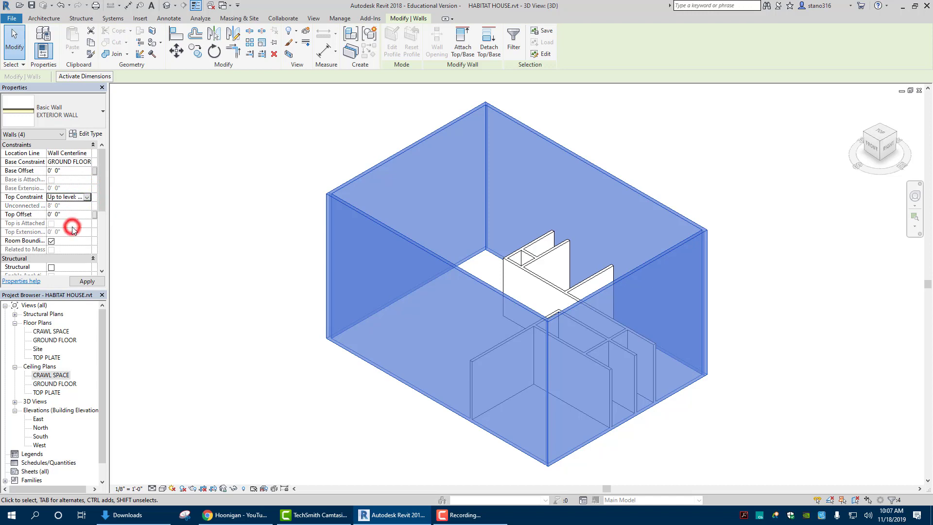
left_click(134, 276)
Check the top constraint of the interior wall bordering the large open room.
scroll(450, 309, "up", 4)
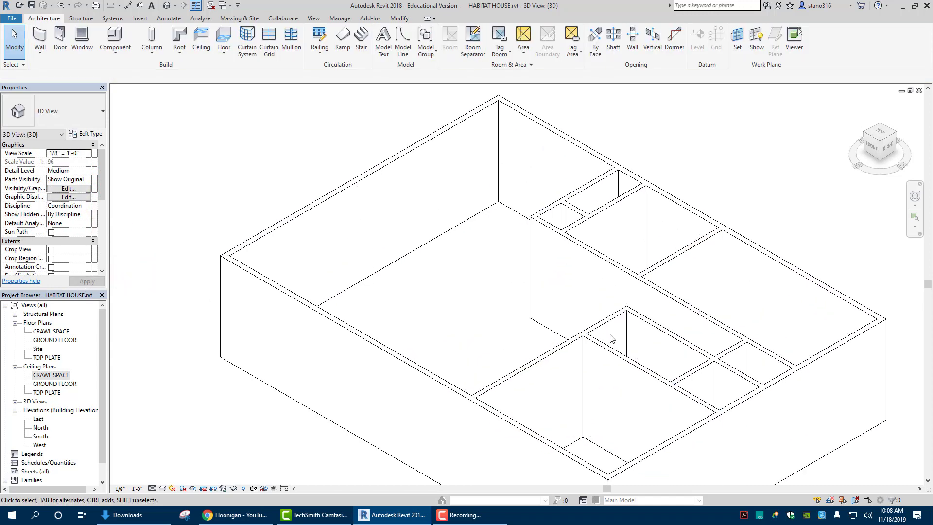
left_click(593, 332)
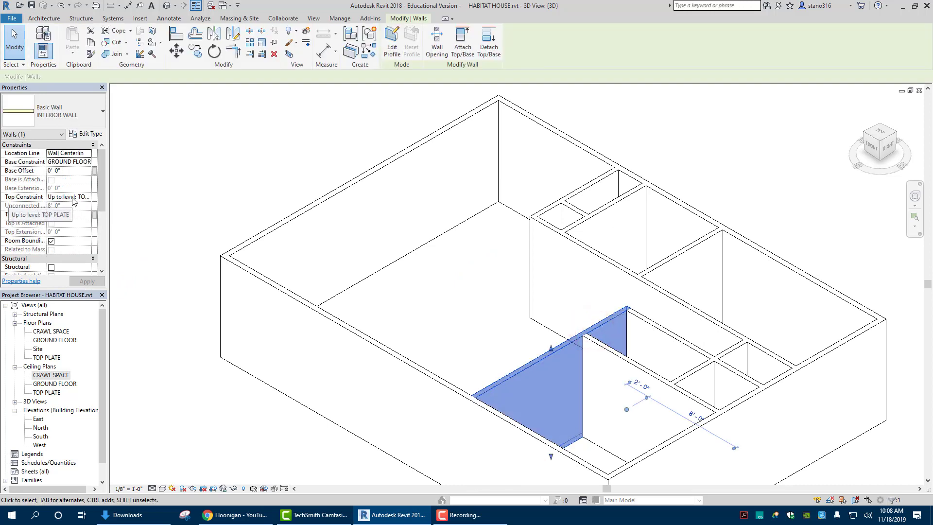
left_click(187, 177)
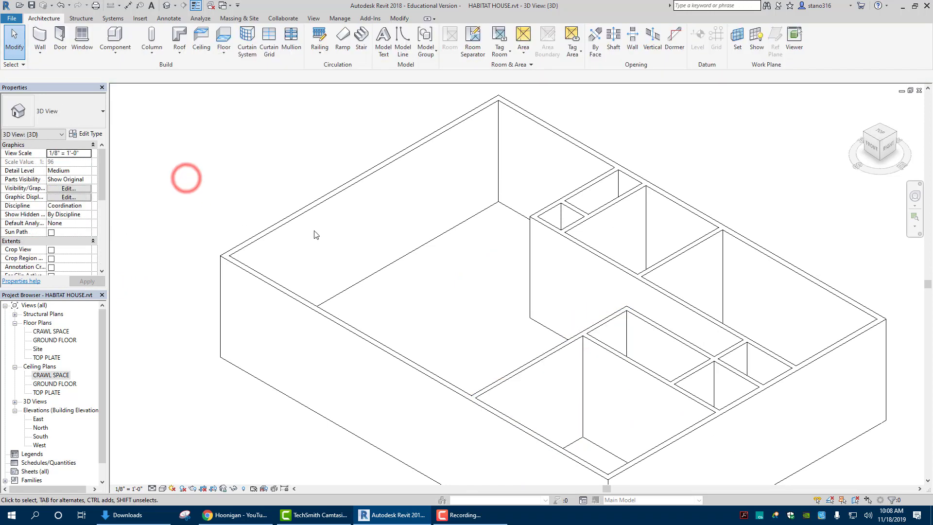
Change the 3D view's visual style so the walls display their material colours and textures.
scroll(266, 209, "down", 1)
scroll(255, 216, "down", 3)
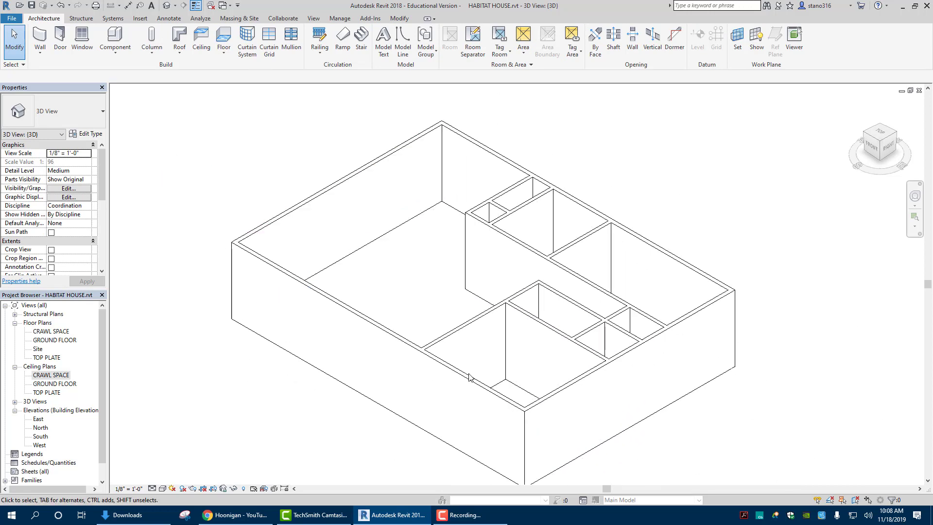
middle_click_drag(398, 263, 418, 246)
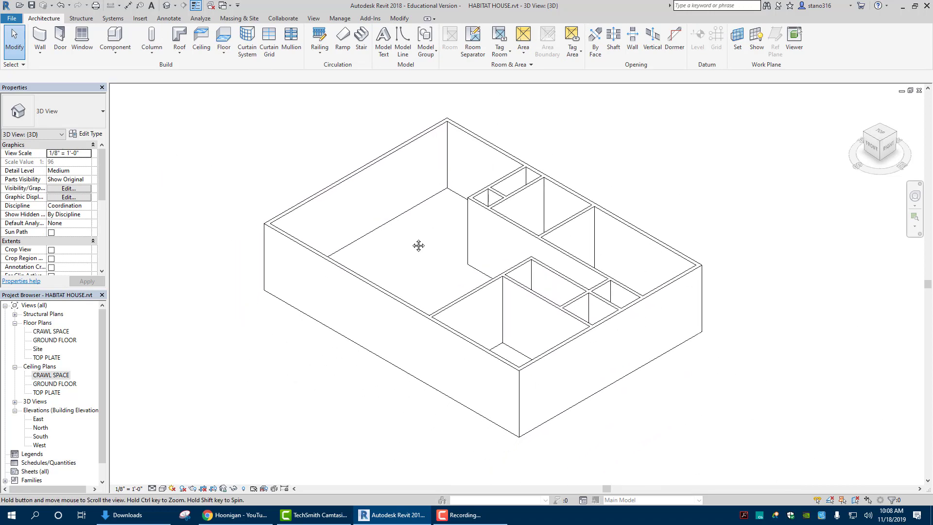
left_click(152, 489)
left_click(171, 470)
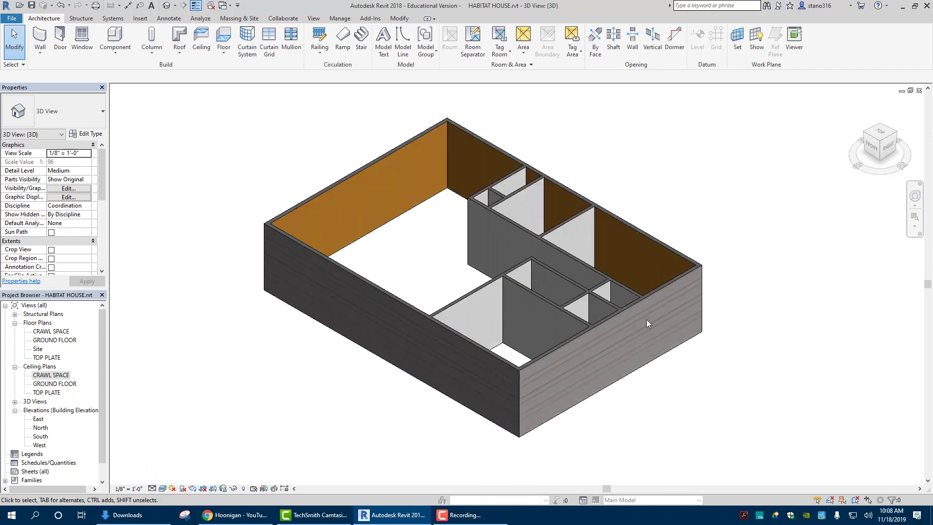
scroll(513, 292, "up", 2)
scroll(512, 292, "down", 3)
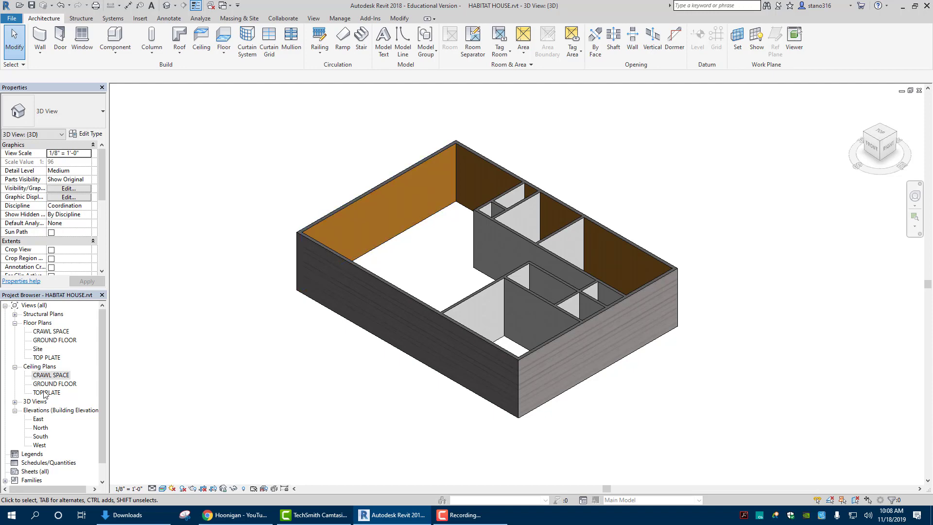
In the GROUND FLOOR floor plan, add an aligned dimension across the hallway, referenced to the wall faces.
double_click(49, 341)
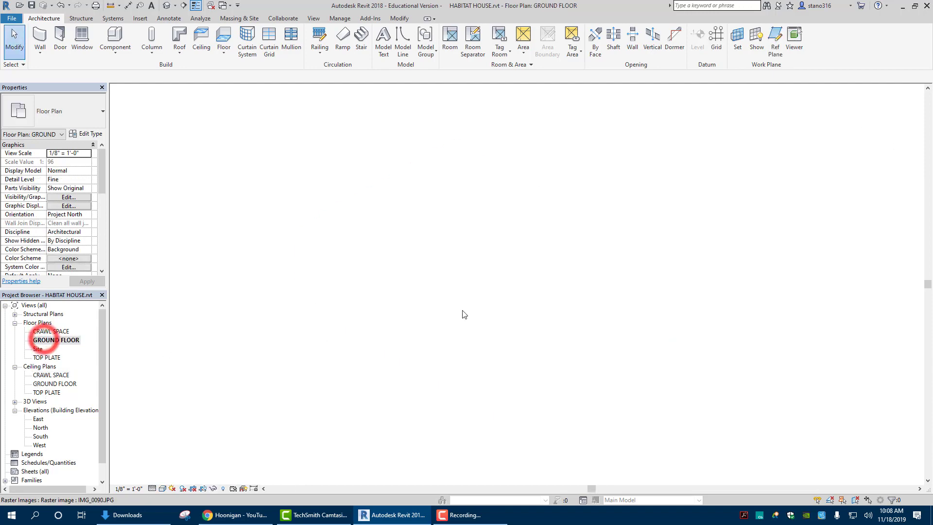
scroll(539, 269, "up", 1)
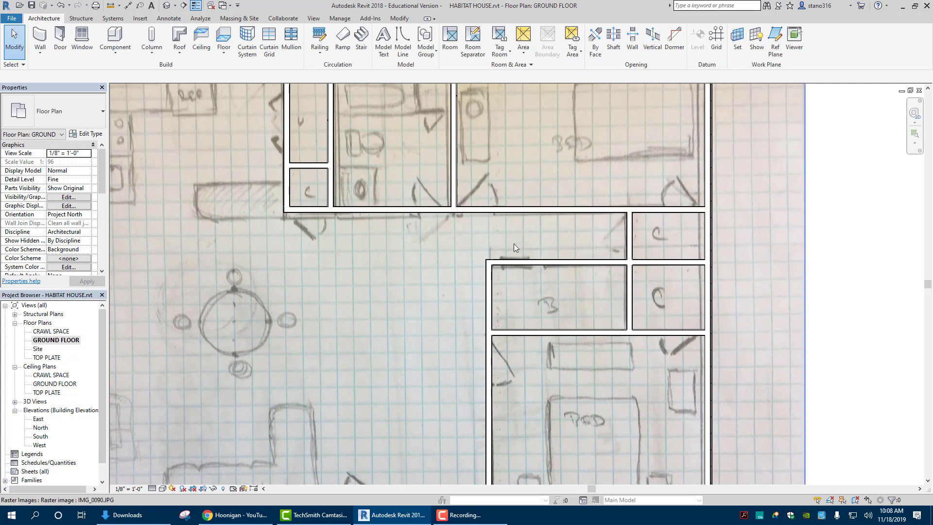
left_click(128, 6)
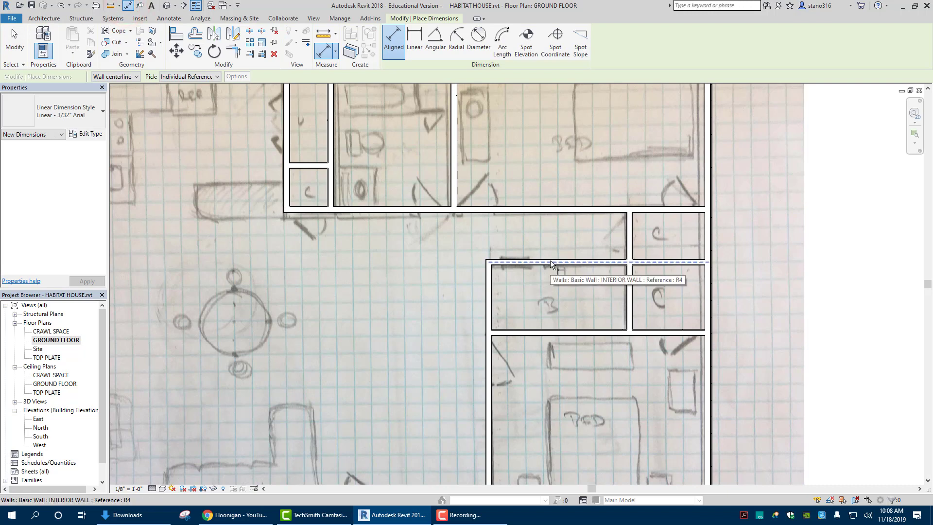
left_click(131, 78)
left_click(116, 92)
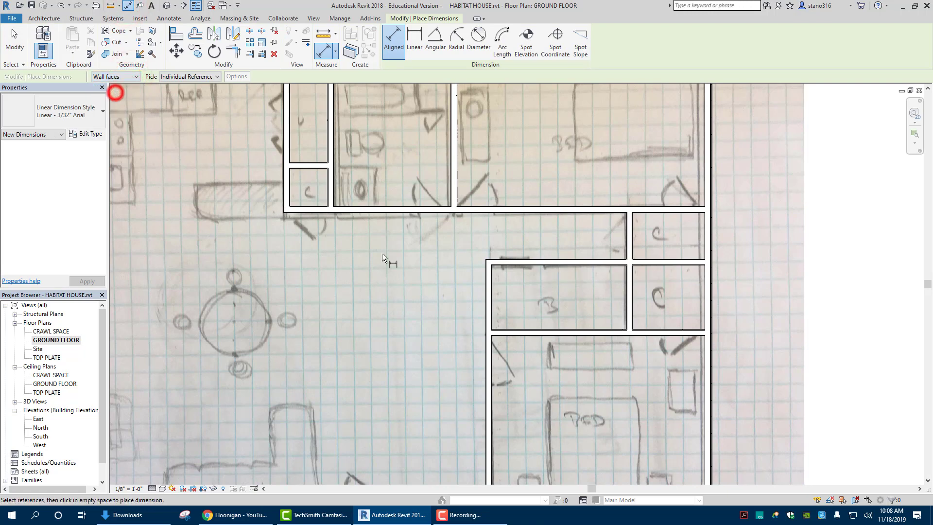
scroll(547, 264, "up", 3)
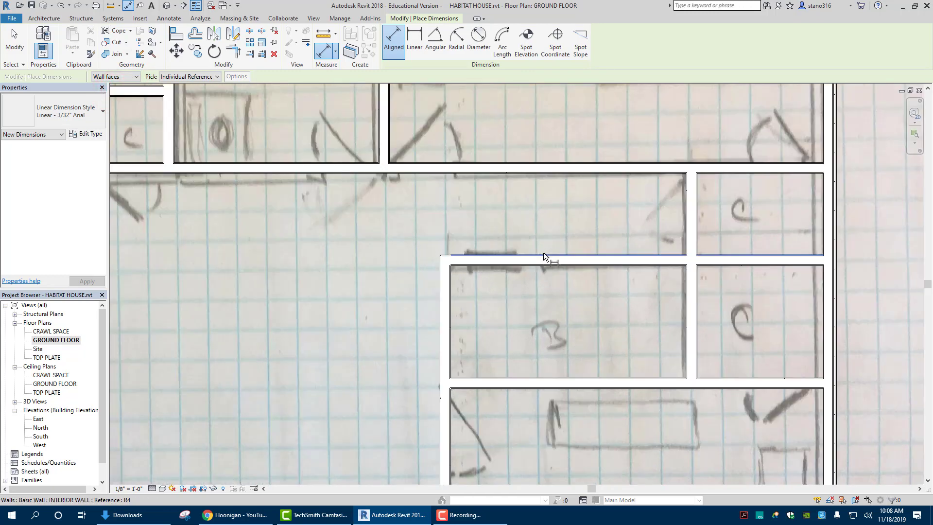
left_click(543, 252)
left_click(542, 175)
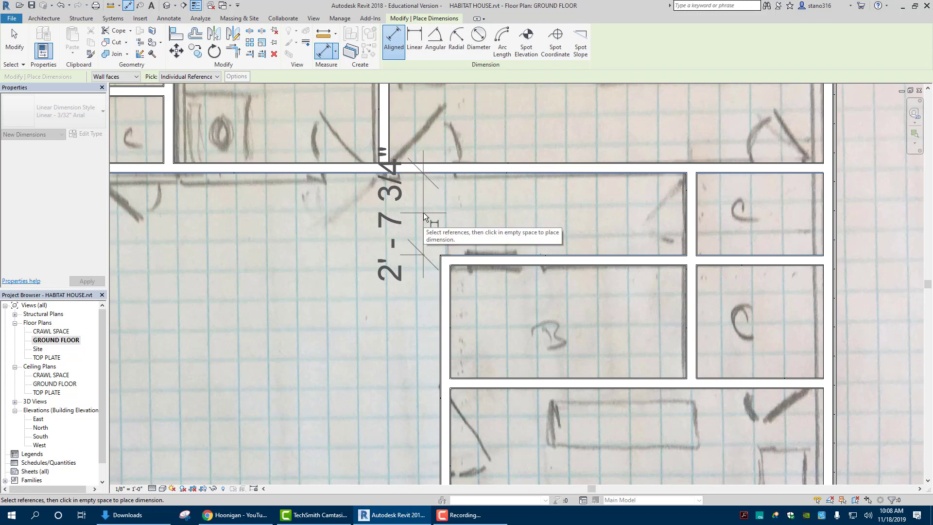
left_click(423, 212)
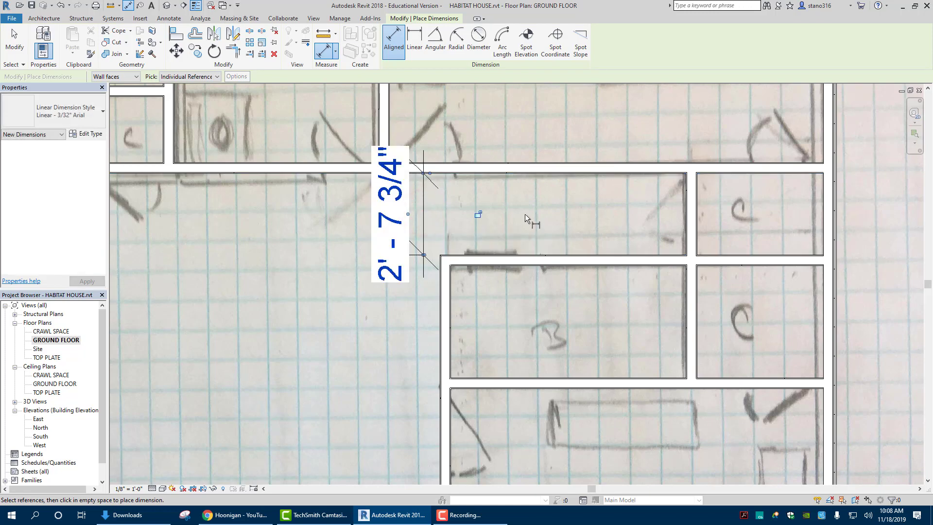
key("Escape")
key("Escape")
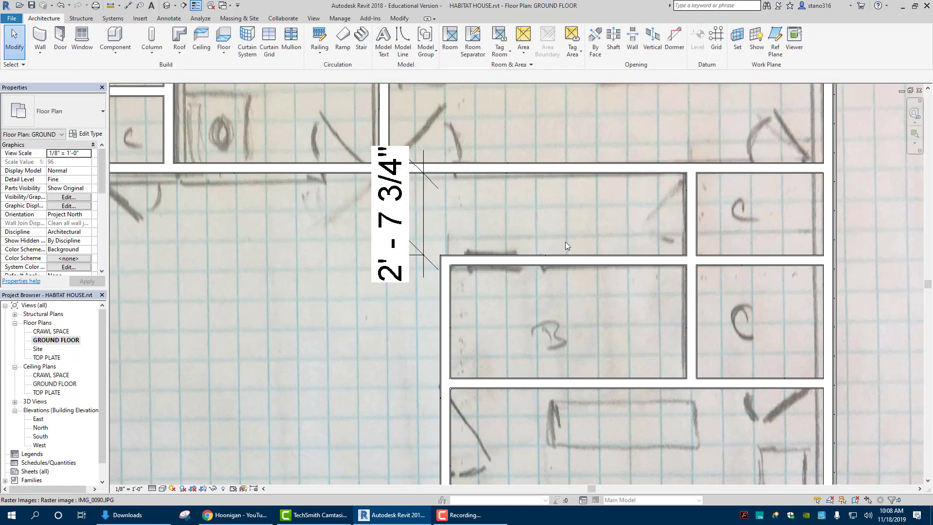
Move the long interior wall along the hallway's upper side by setting the hallway's face-to-face width to 42".
scroll(567, 233, "down", 3)
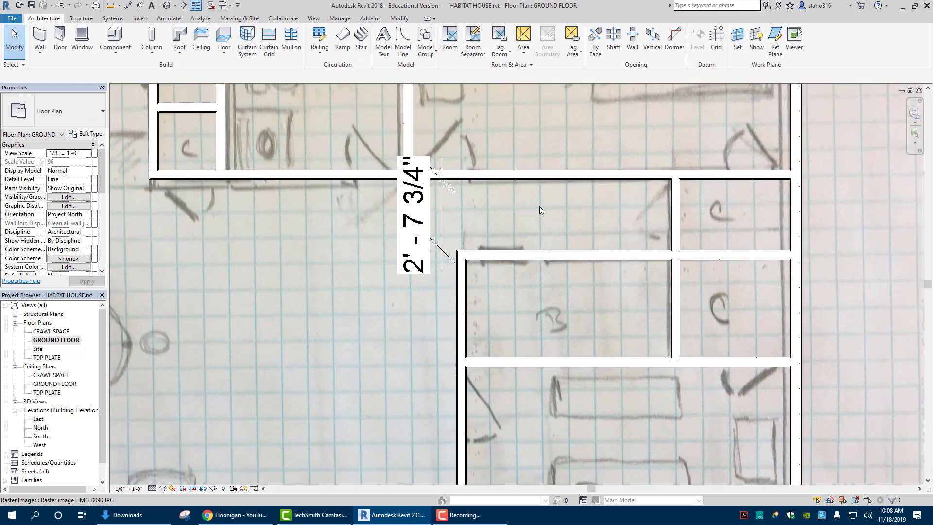
scroll(540, 206, "down", 1)
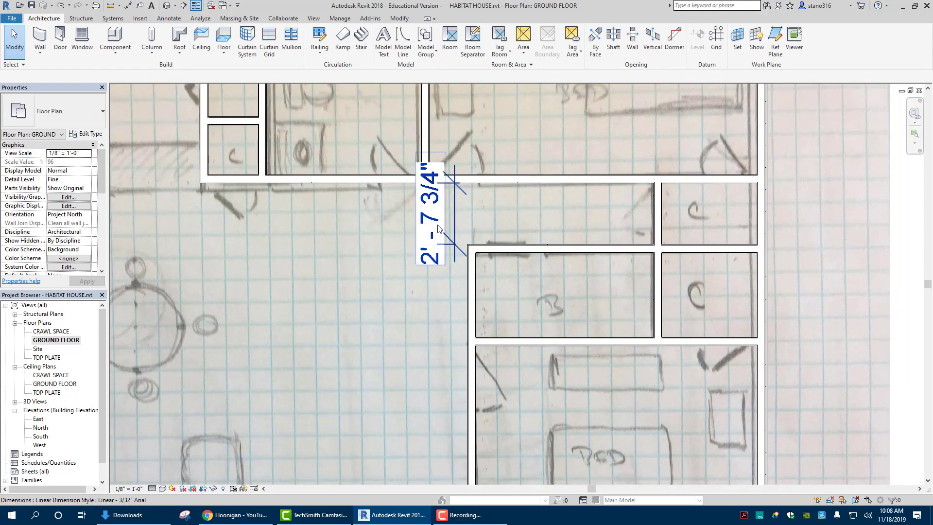
scroll(543, 221, "down", 2)
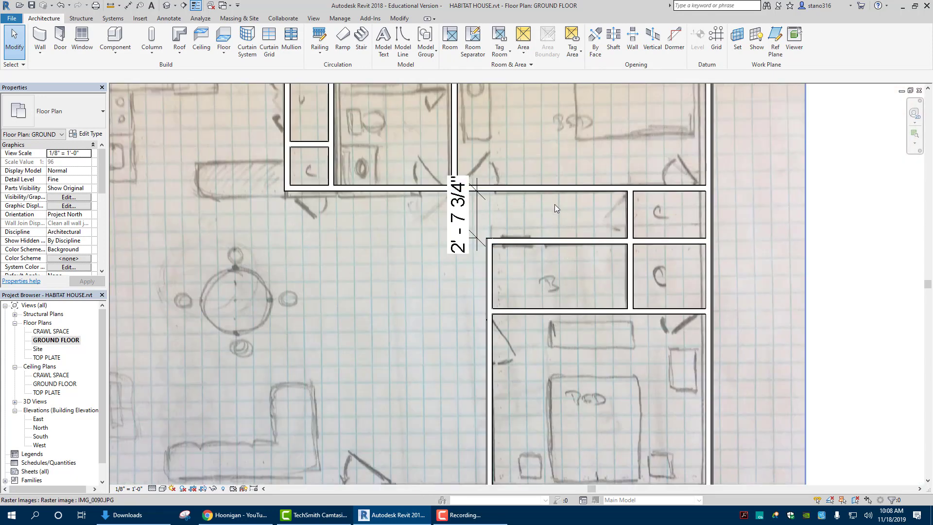
middle_click_drag(555, 204, 556, 223)
left_click(557, 222)
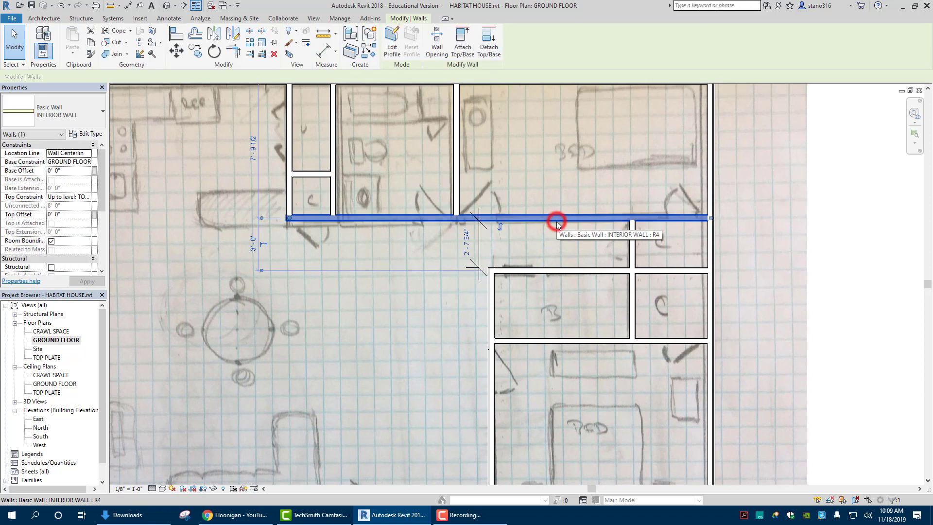
left_click(467, 249)
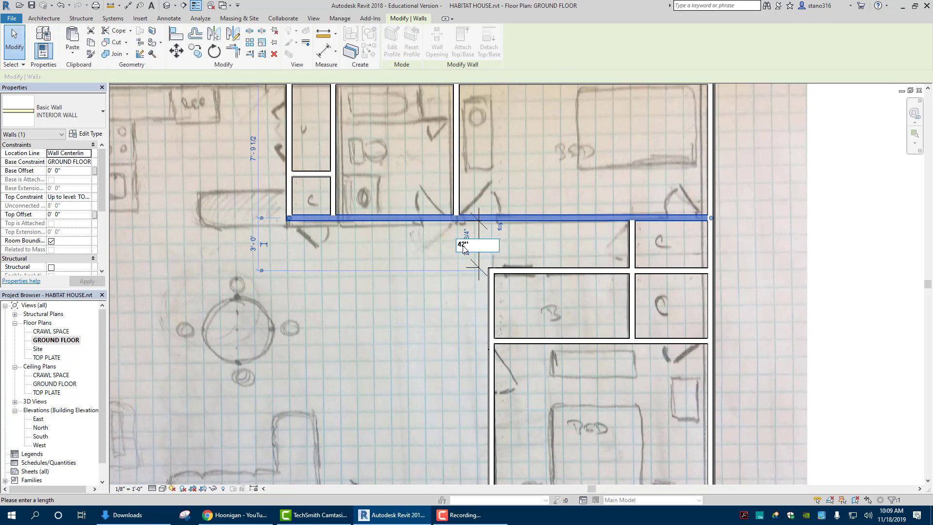
key("Return")
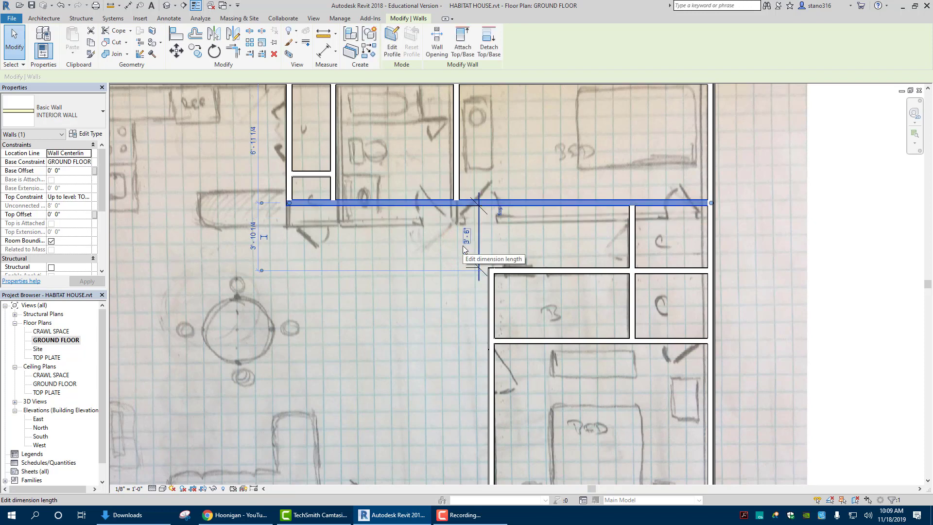
Delete the aligned dimension across the hallway in the GROUND FLOOR plan.
left_click(439, 314)
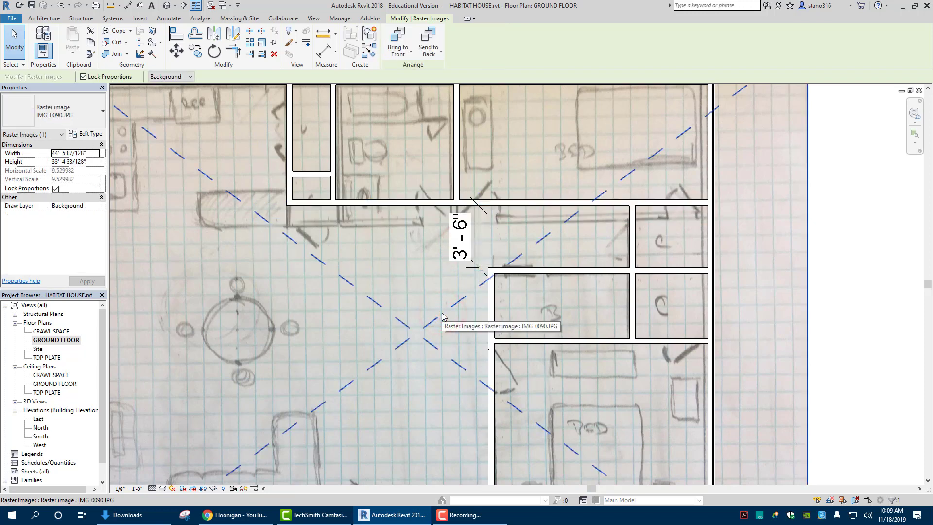
scroll(435, 328, "down", 2)
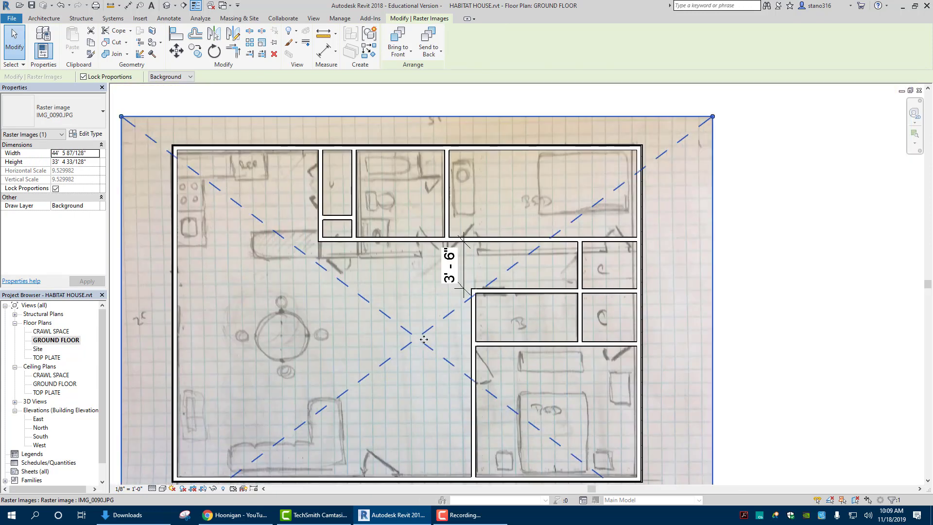
scroll(424, 340, "down", 1)
left_click(448, 291)
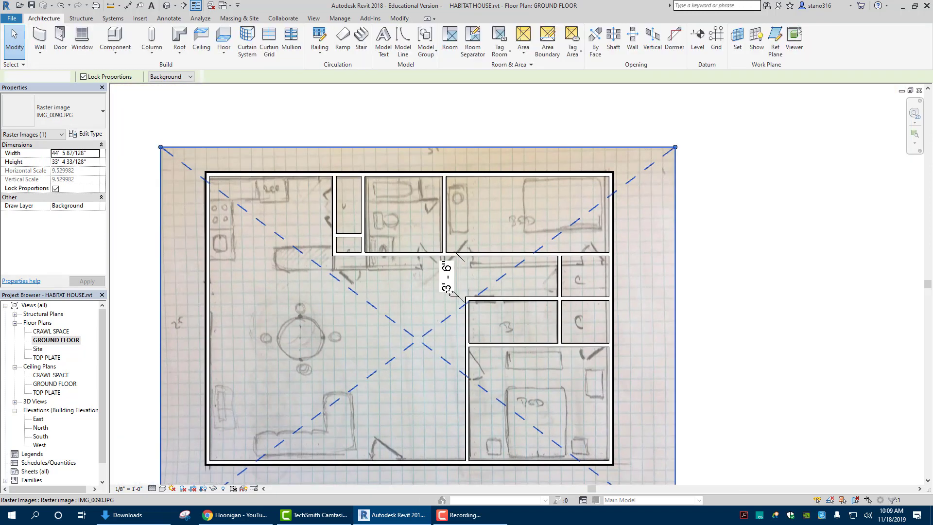
left_click(448, 291)
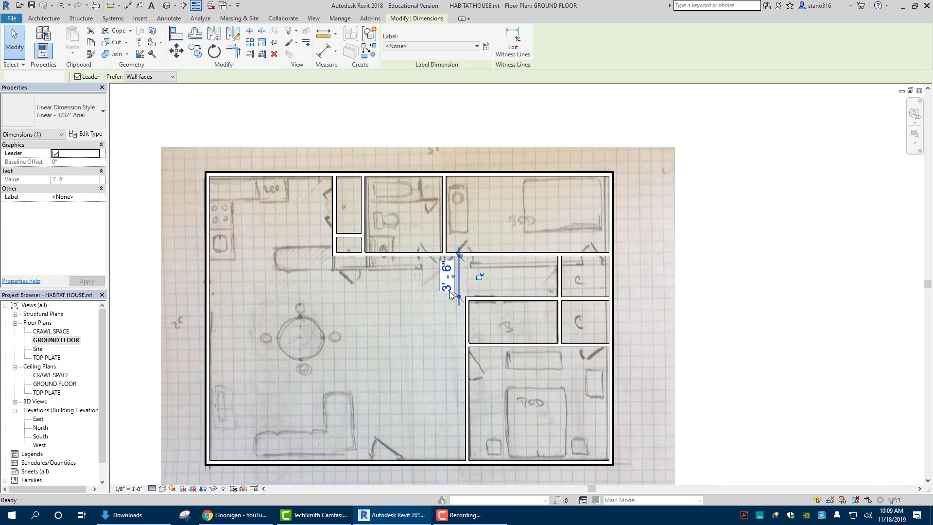
key("Delete")
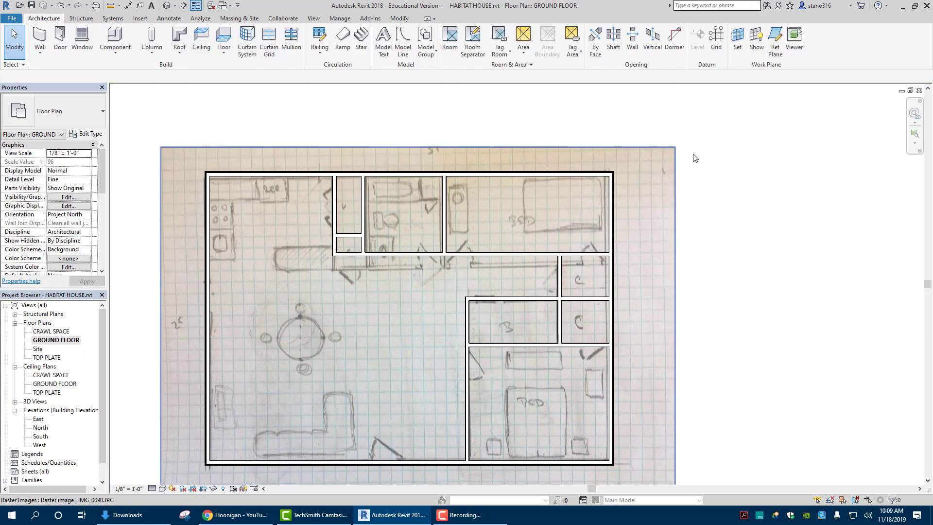
left_click(675, 177)
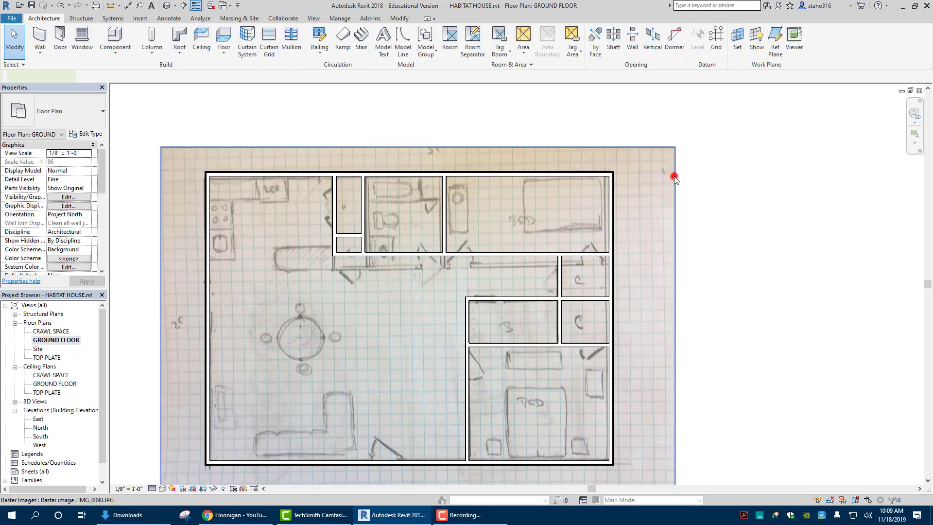
right_click(674, 179)
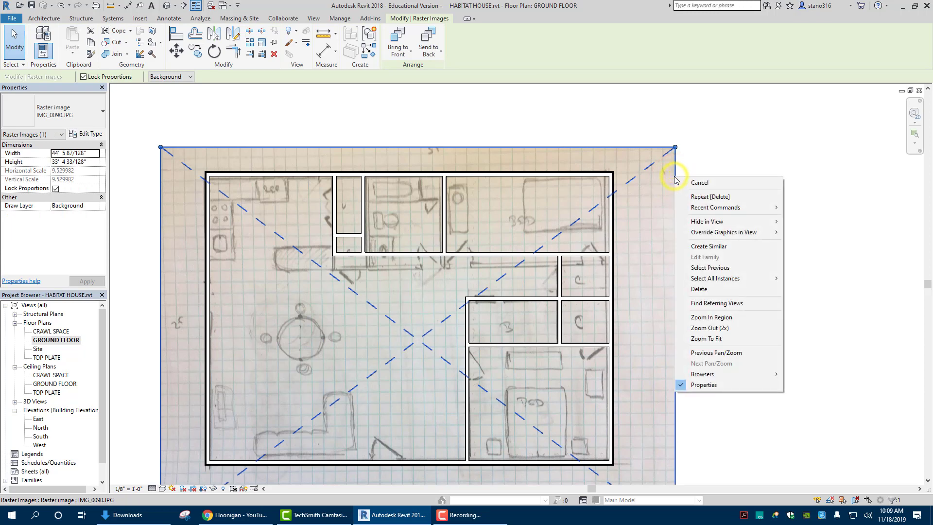
mouse_move(700, 223)
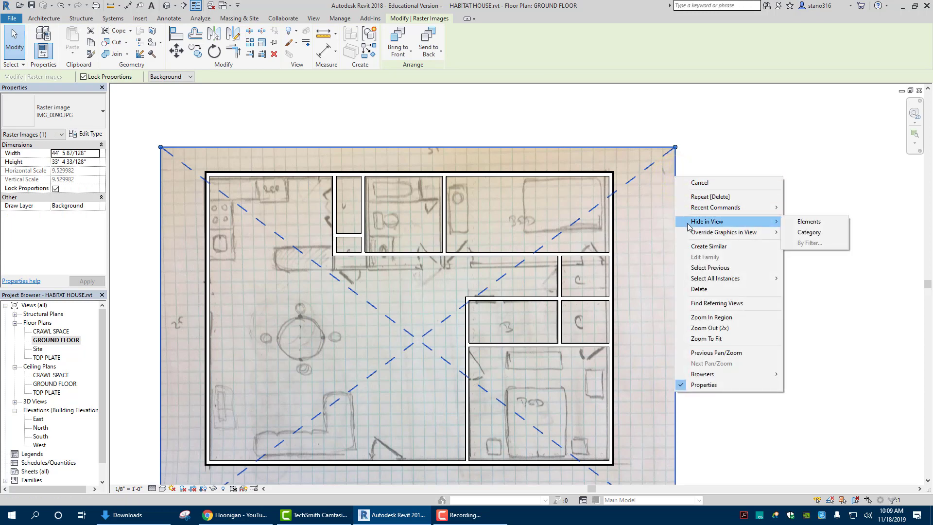
left_click(835, 225)
left_click(890, 223)
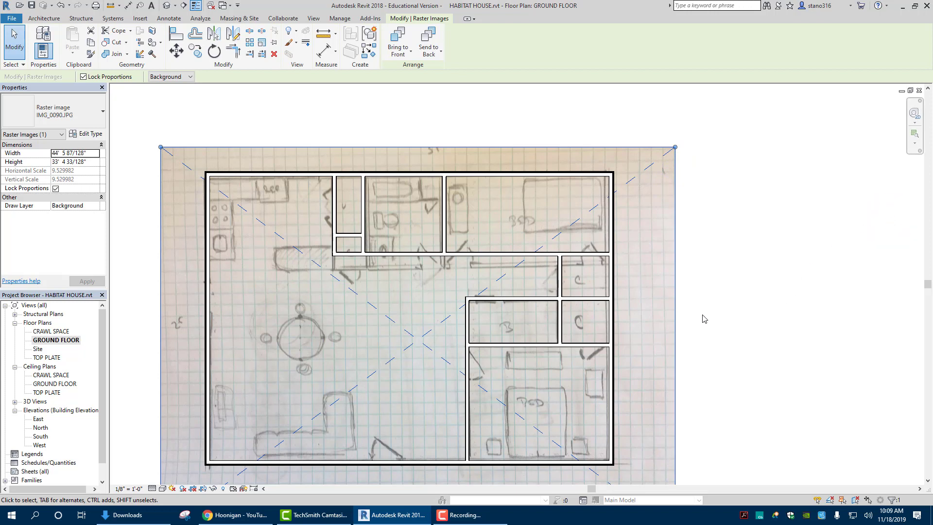
middle_click_drag(701, 317, 741, 269)
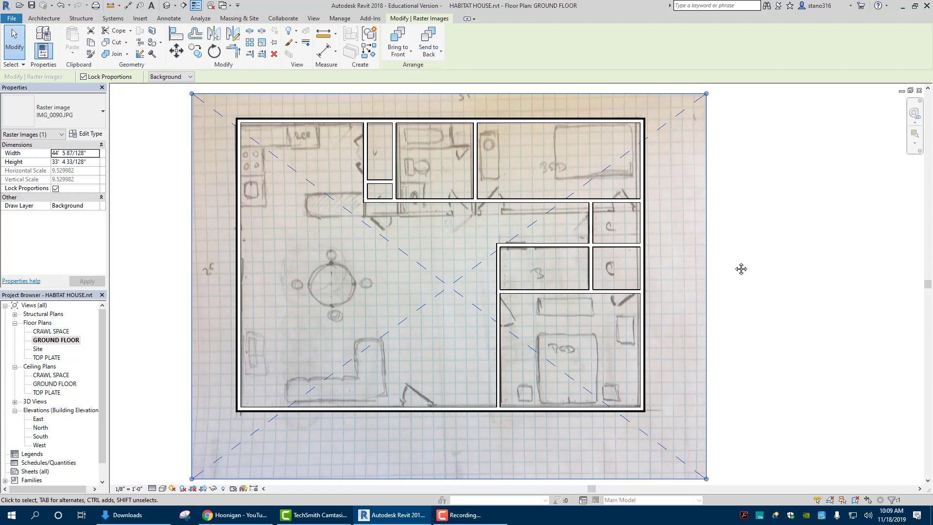
left_click(469, 516)
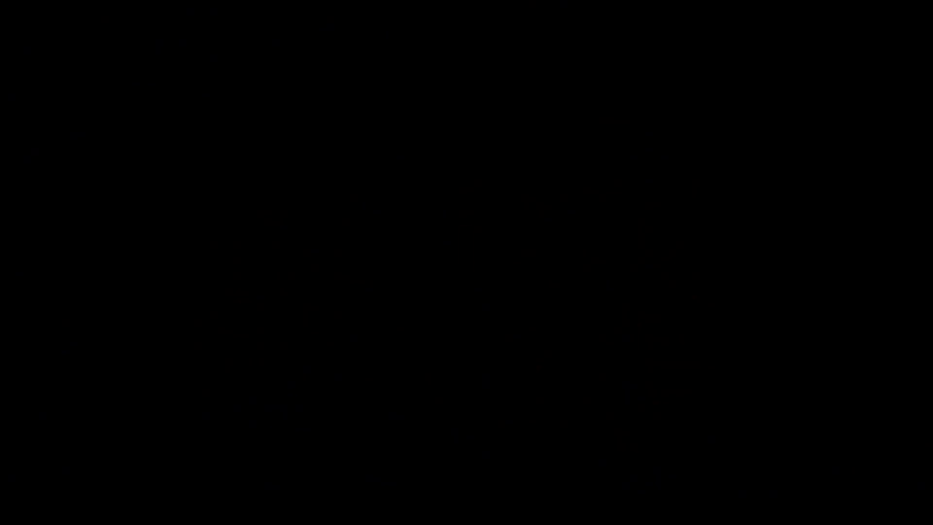